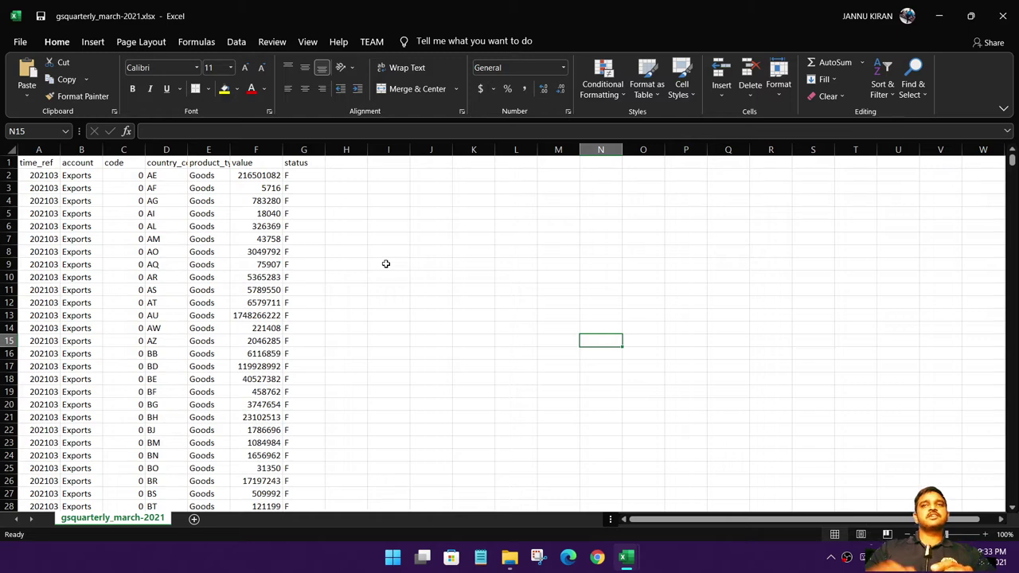
- Highlight and then deselect blocks of Exports and product_type data rows in gsquarterly
click(80, 247)
drag(79, 247, 325, 336)
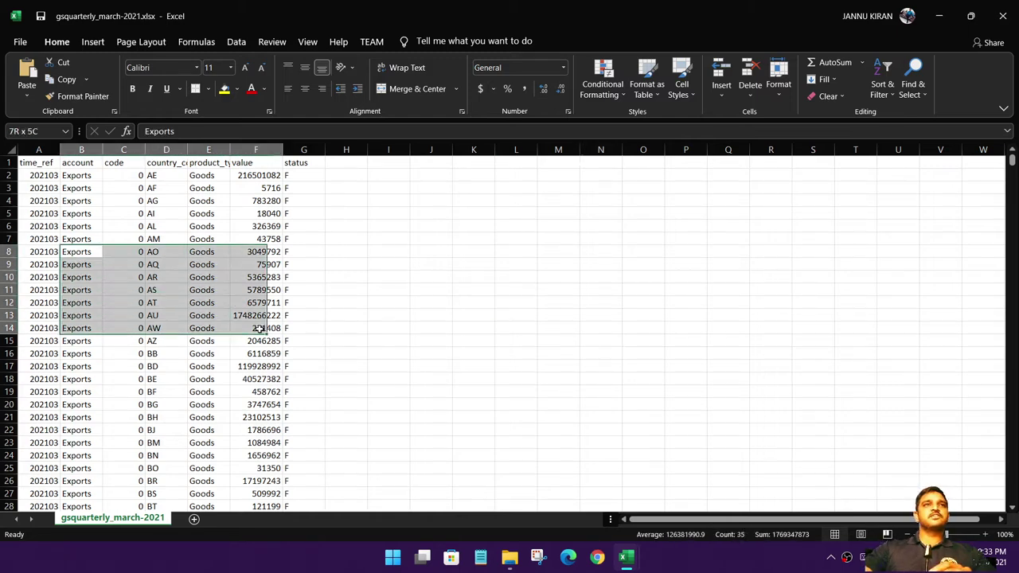
click(382, 308)
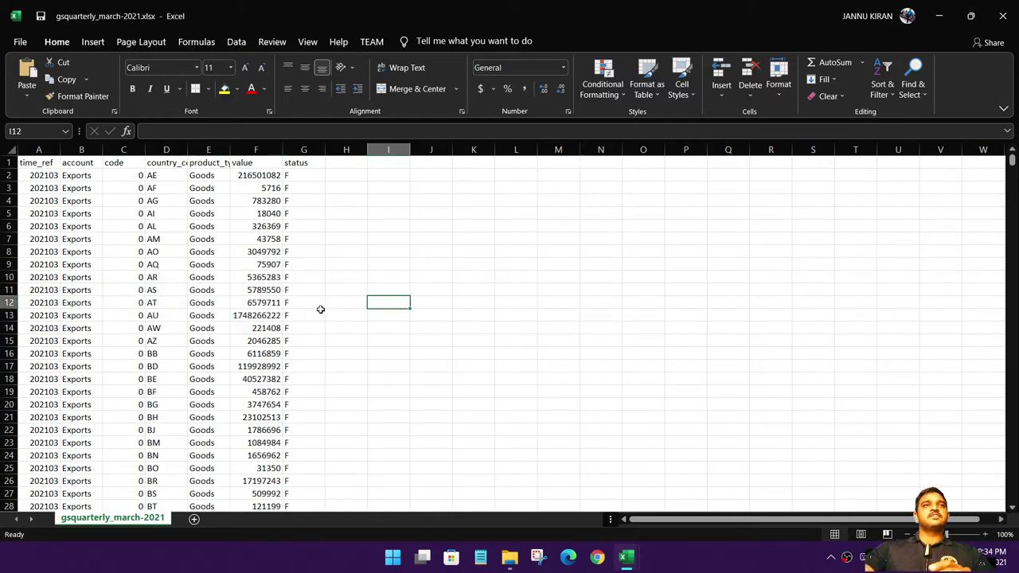
click(204, 278)
drag(51, 179, 292, 253)
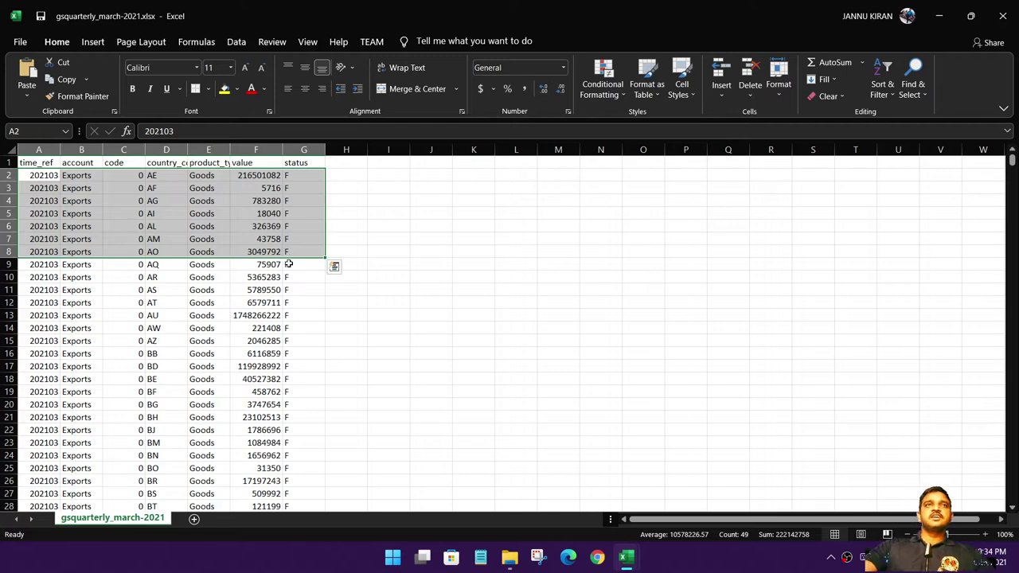
click(316, 305)
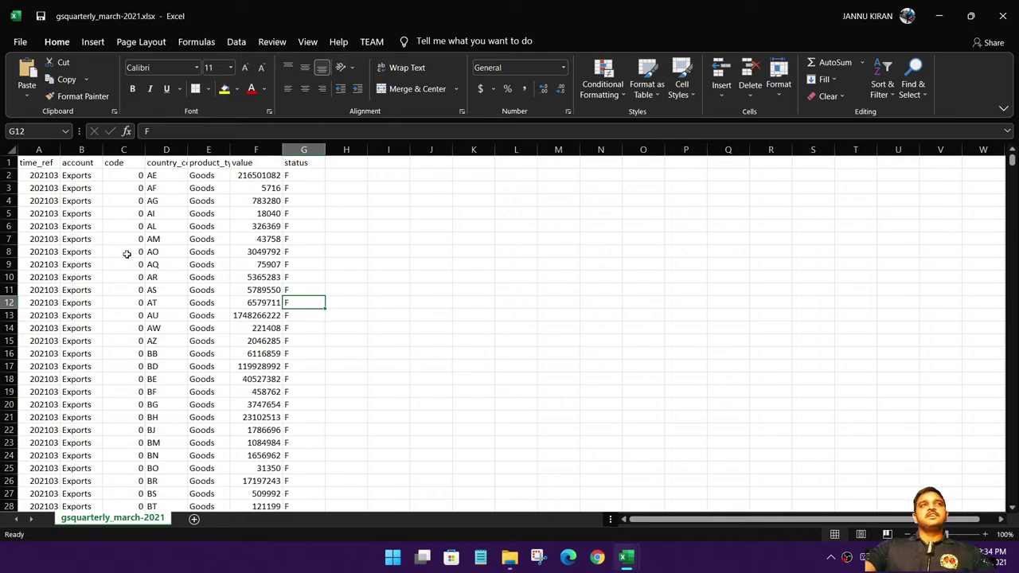
- Restore and move the gsquarterly window aside, bringing up the country_classification window
double_click(279, 5)
drag(352, 21, 424, 116)
double_click(489, 4)
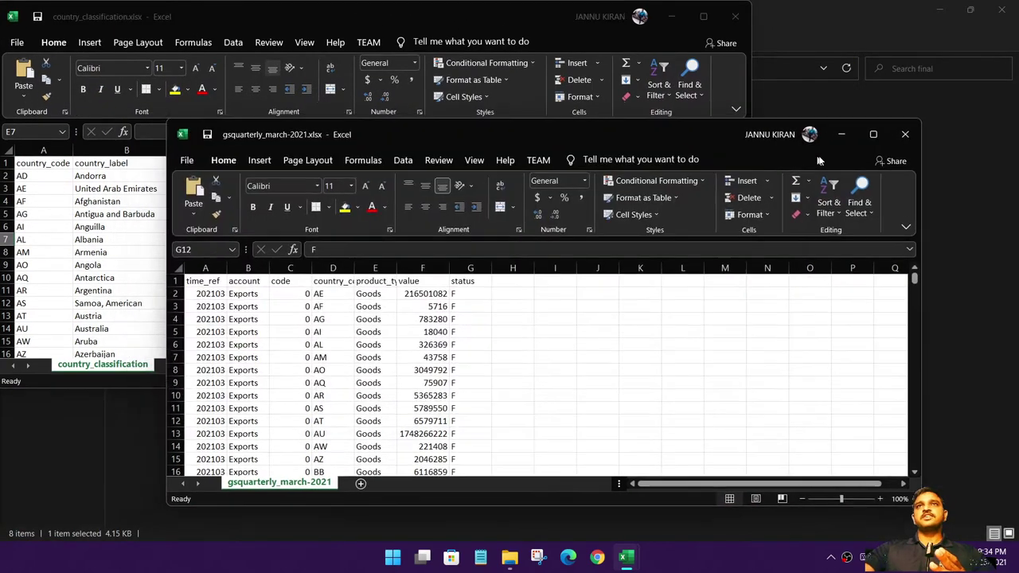
- Shift the gsquarterly window down-right so both it and the country_classification table are visible
drag(776, 155, 911, 188)
click(35, 169)
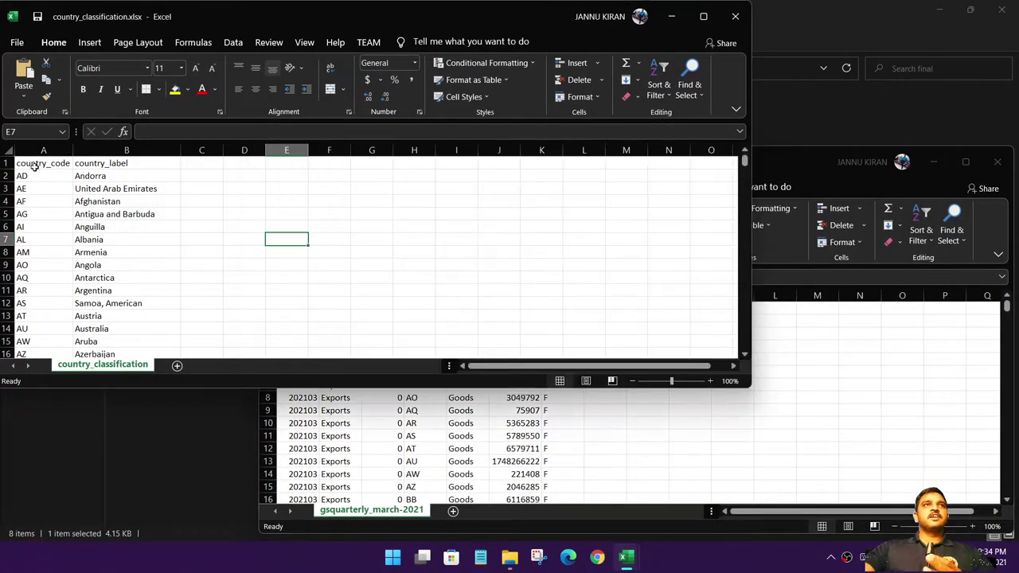
click(127, 177)
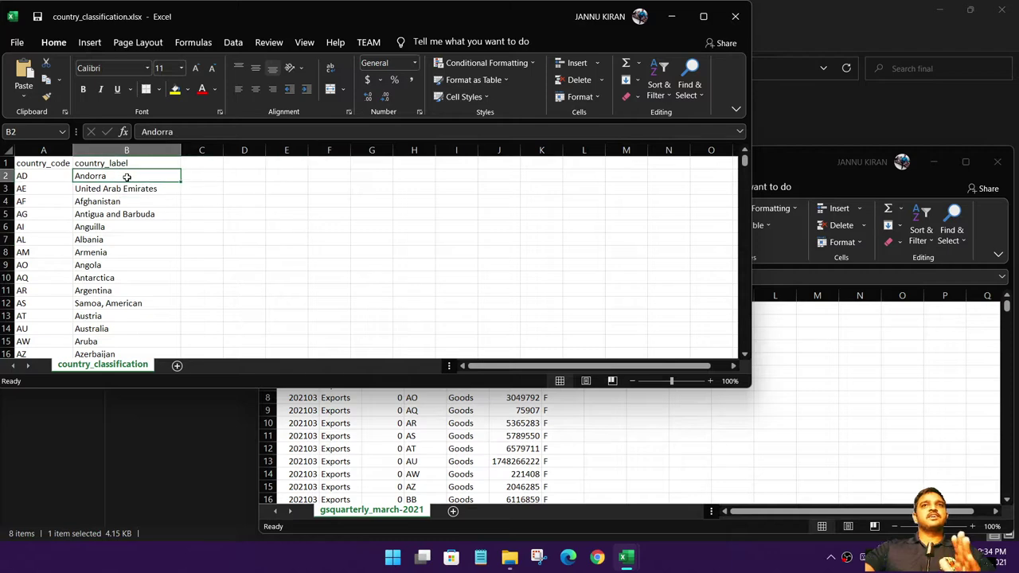
click(569, 453)
- Review the gsquarterly columns from time_ref through code, country_code, product_type, value and status
click(306, 360)
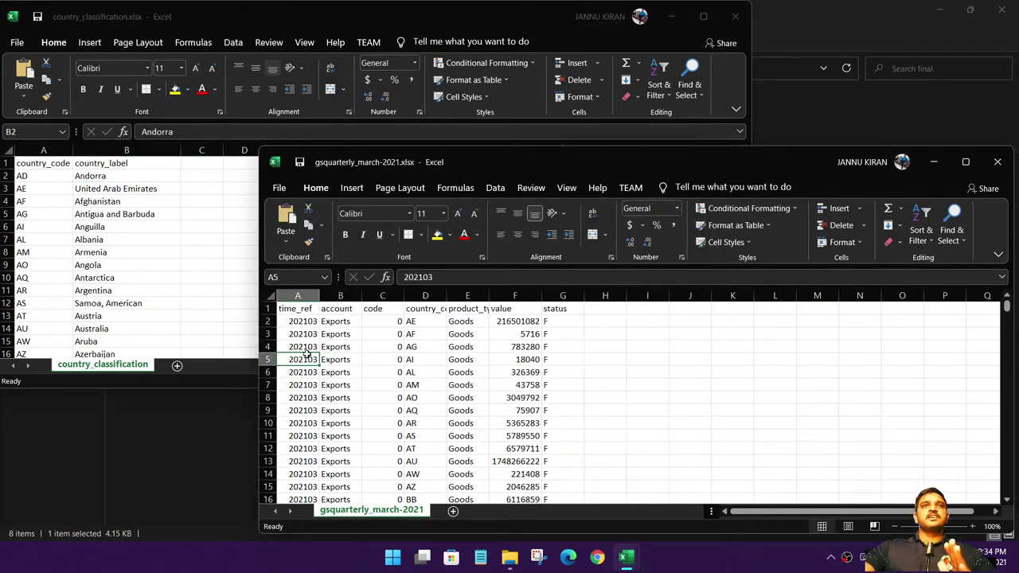
drag(302, 321, 290, 367)
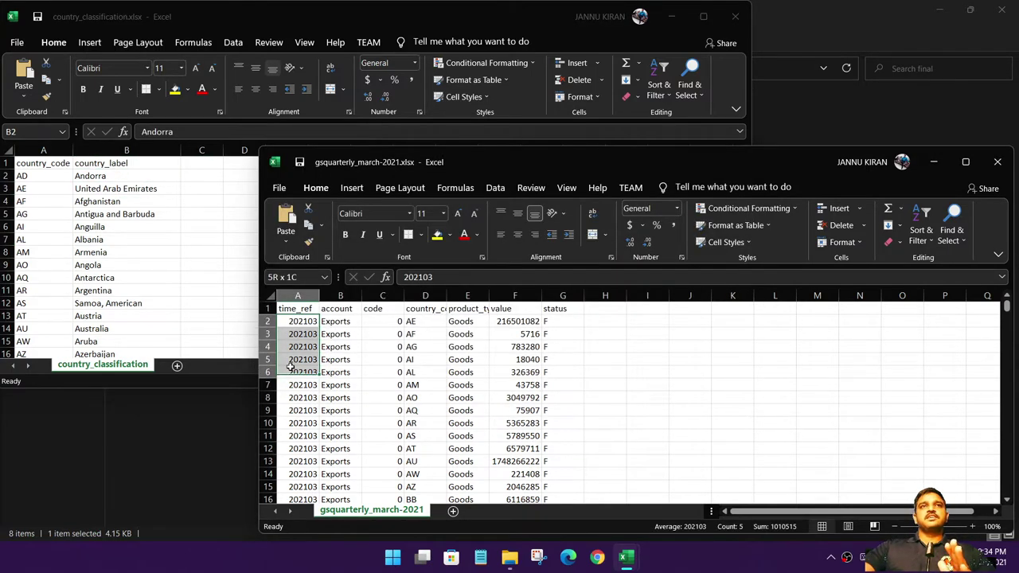
click(373, 311)
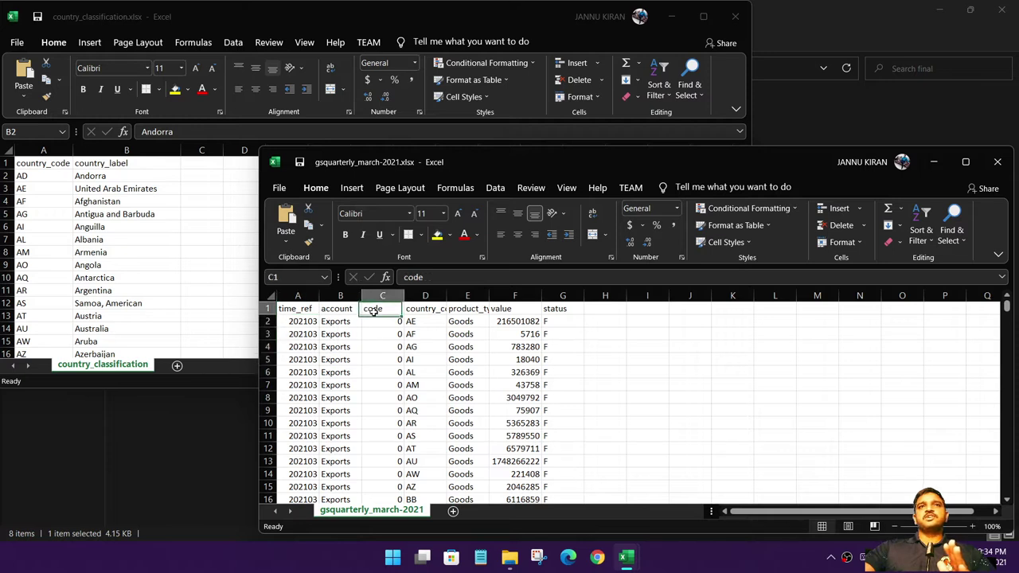
click(428, 310)
click(471, 312)
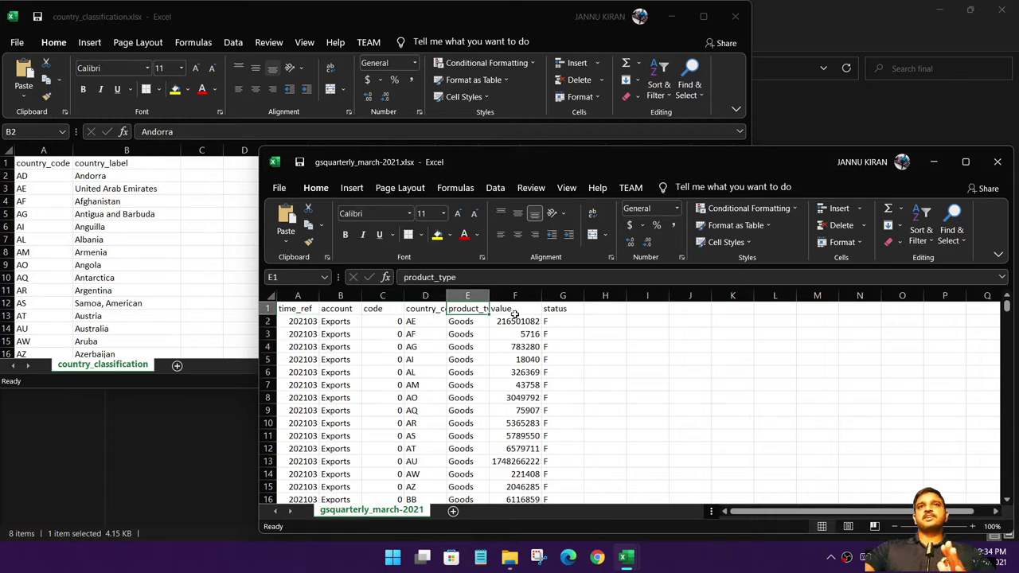
click(513, 313)
click(561, 311)
- Move the gsquarterly window up-left and select the first empty cell beside the data
mouse_move(485, 168)
mouse_down()
mouse_move(314, 70)
mouse_move(500, 96)
mouse_up()
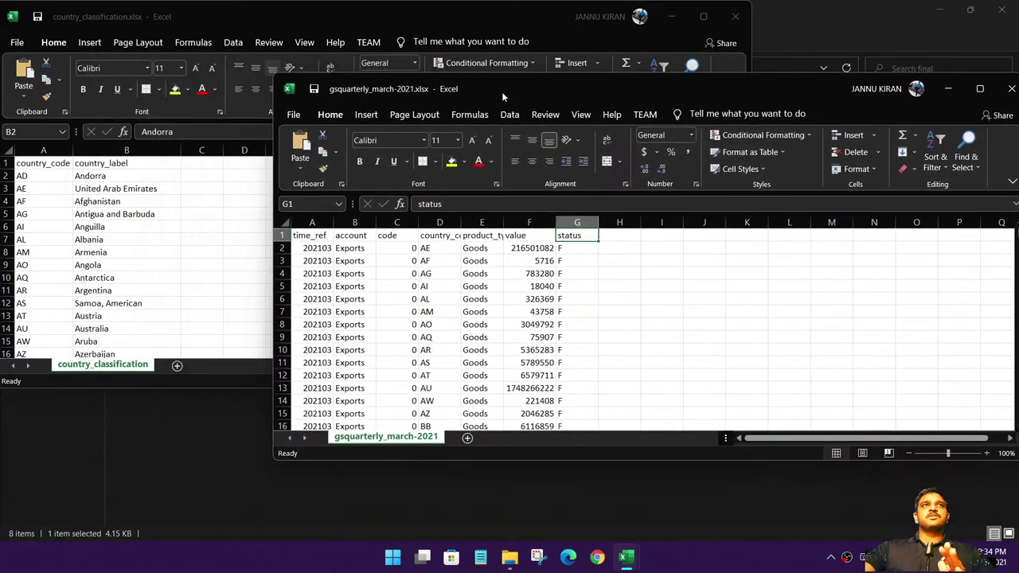
click(645, 303)
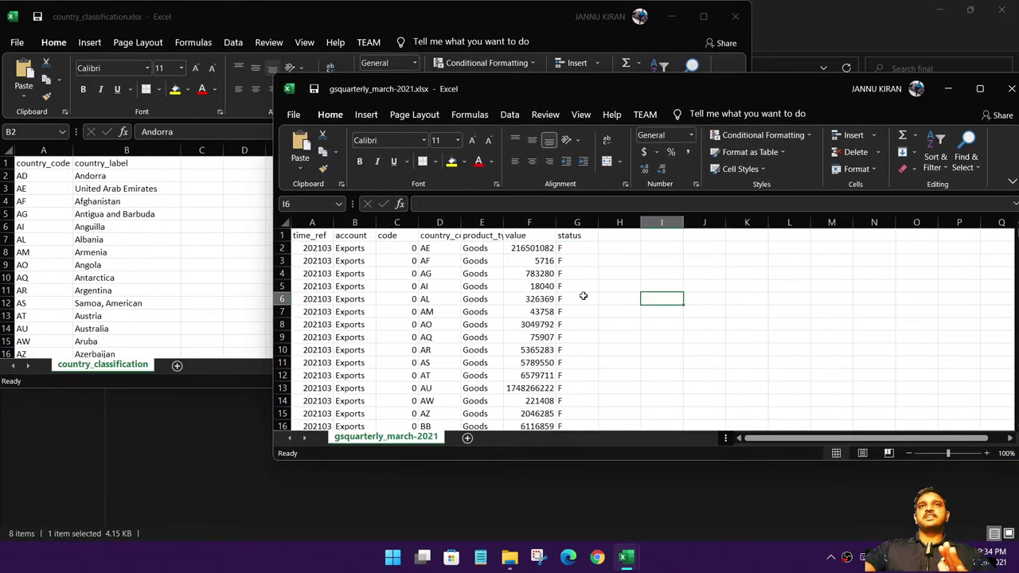
click(479, 251)
click(609, 247)
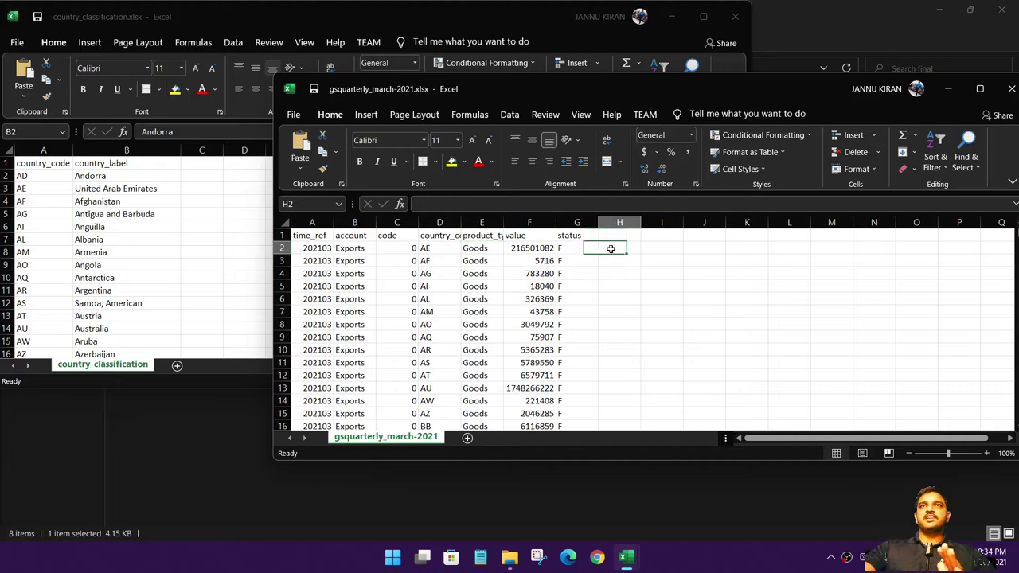
- Add the header 'Country name' in H1 and autofit column H
click(618, 226)
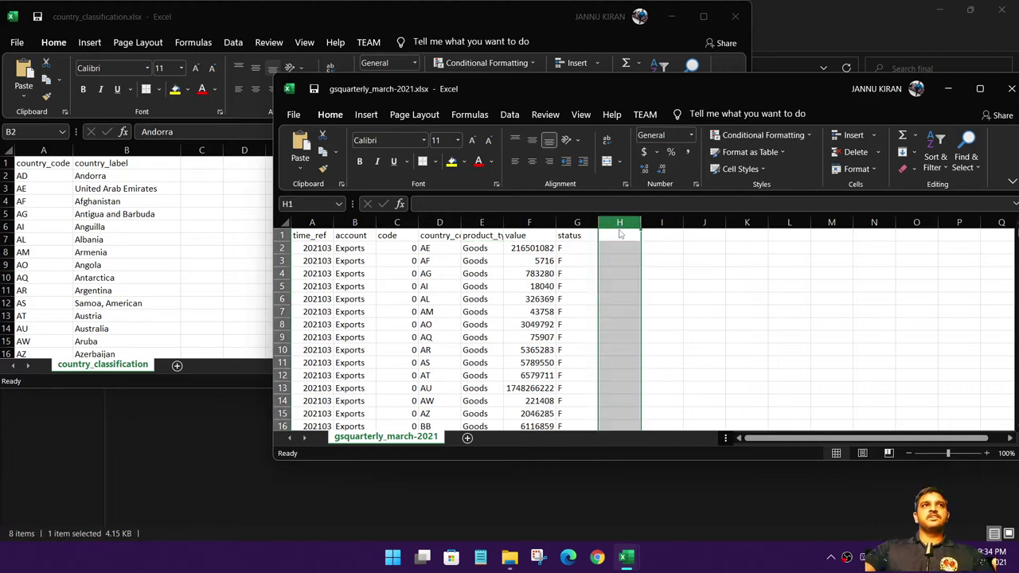
click(623, 236)
text(Country name)
key(Return)
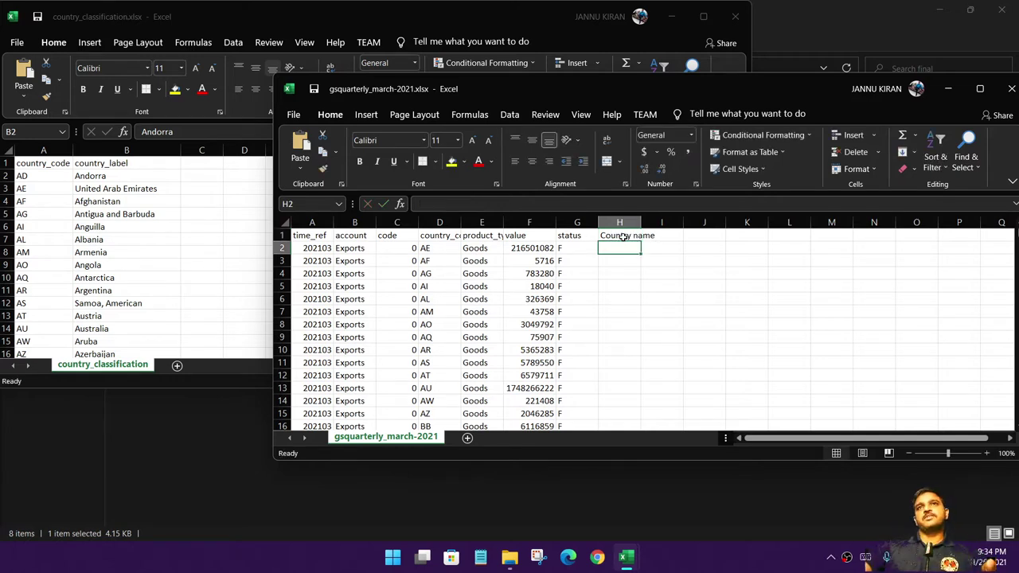
double_click(641, 224)
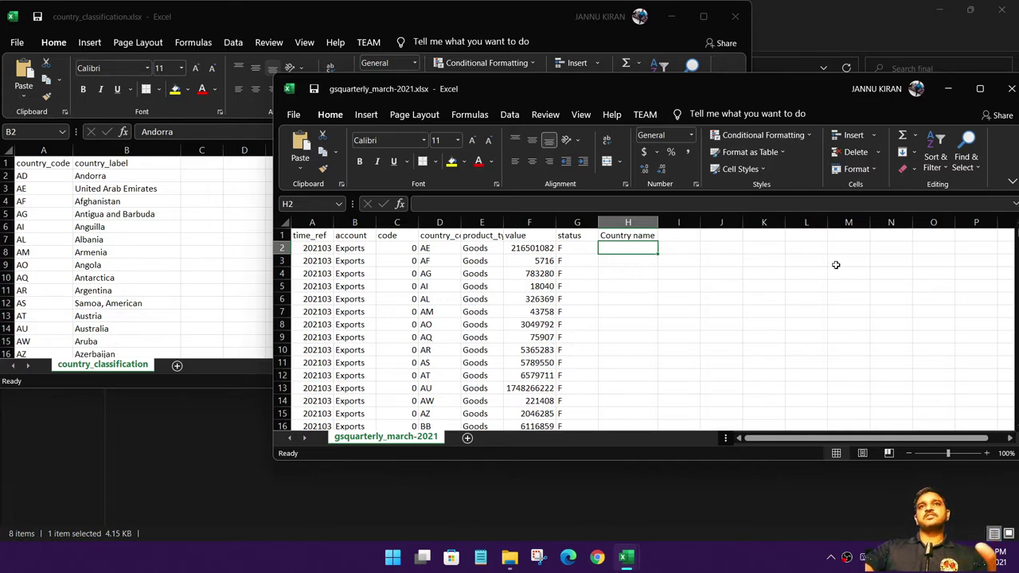
- Enter =VLOOKUP(D2,[country_classification.xlsx]country_classification!$A$1:$B$259,2,0) in H2
text(=)
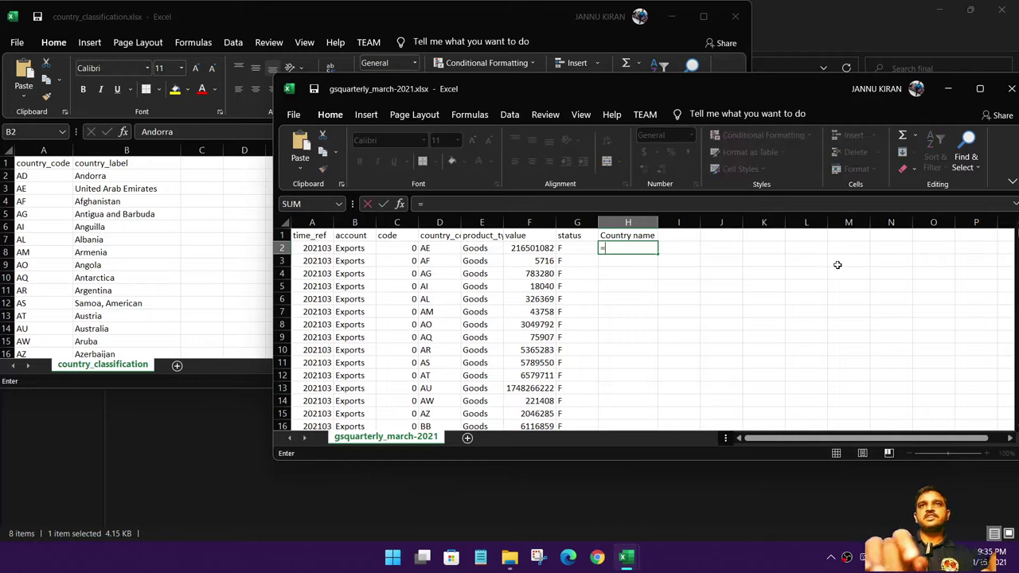
text(vlookup)
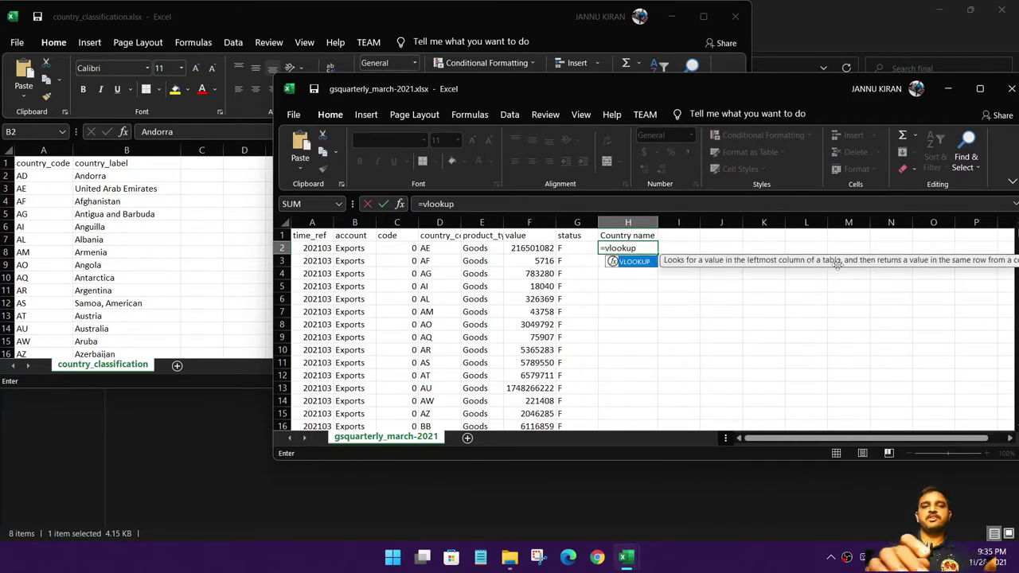
text(()
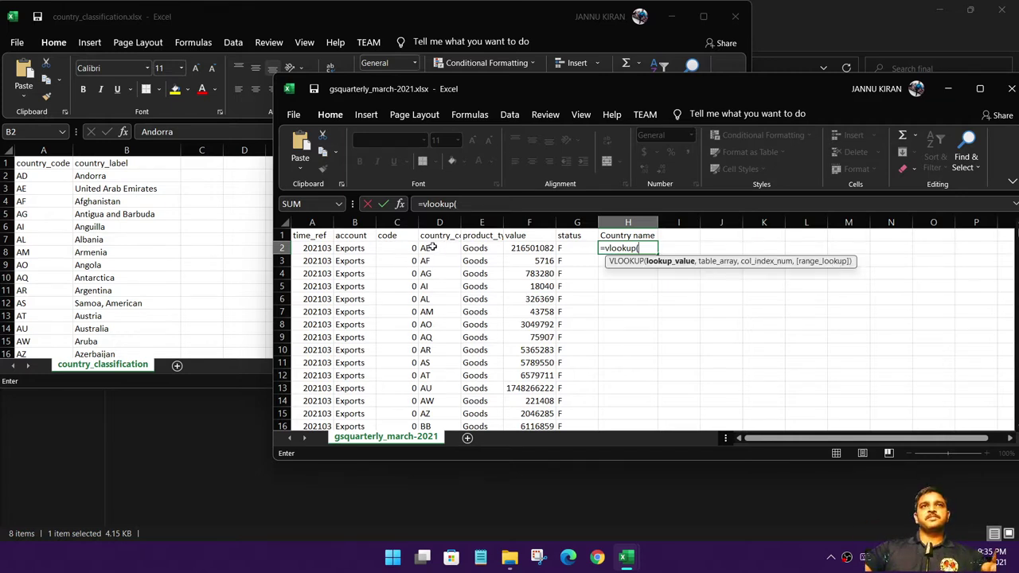
click(433, 248)
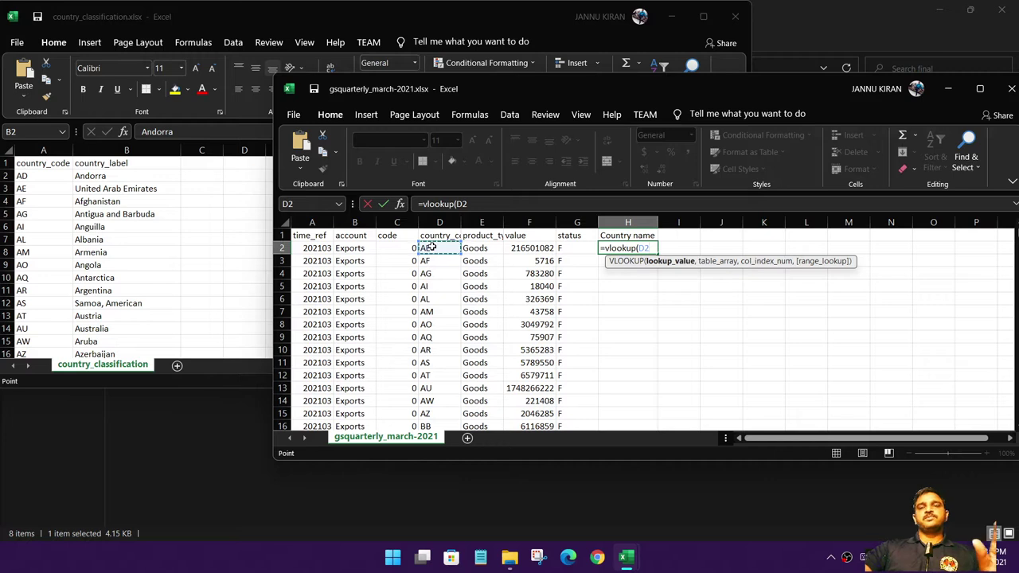
text(,)
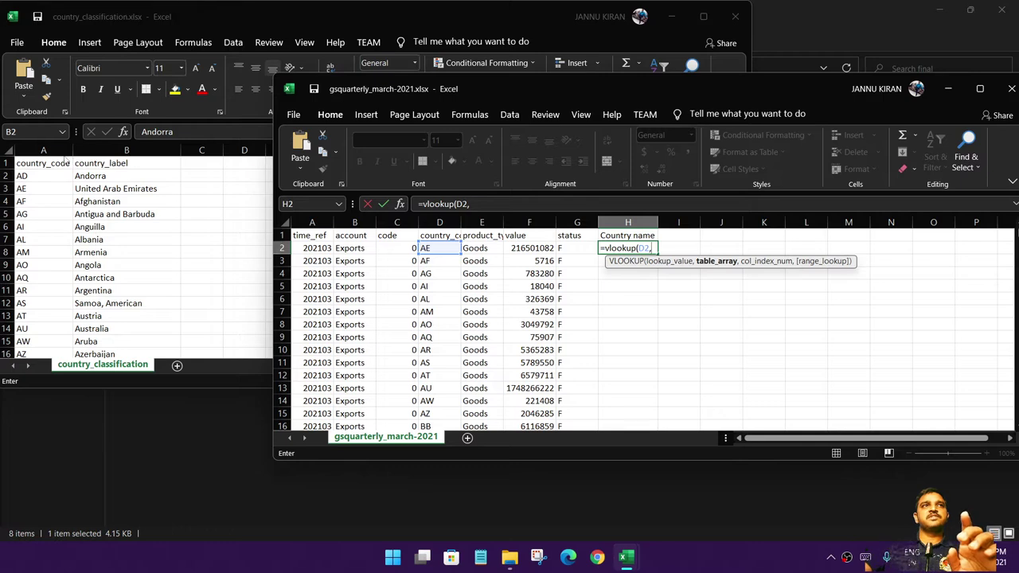
click(40, 165)
drag(32, 164, 116, 164)
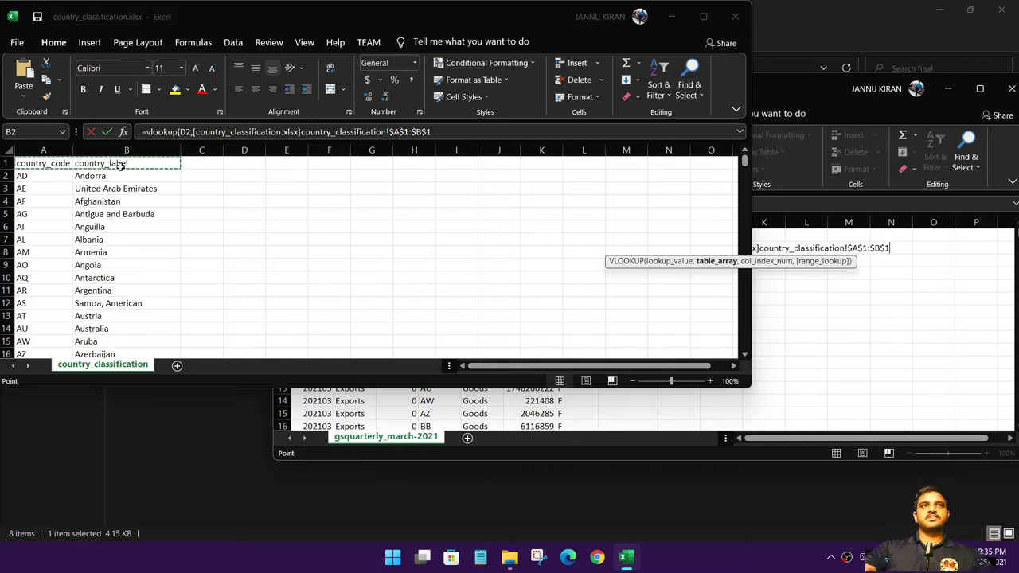
key(ctrl+shift+Down)
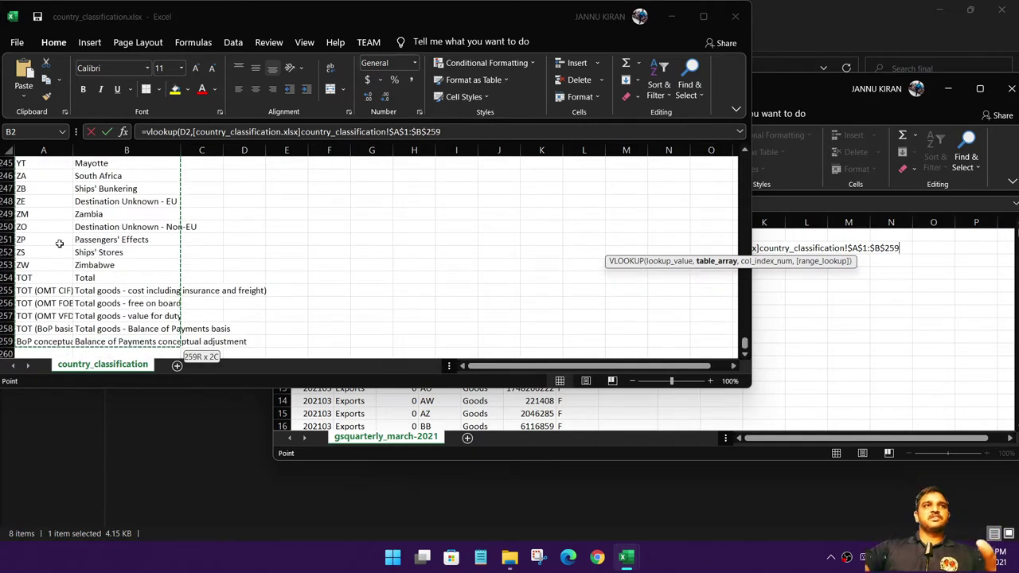
scroll(59, 315, down, 2)
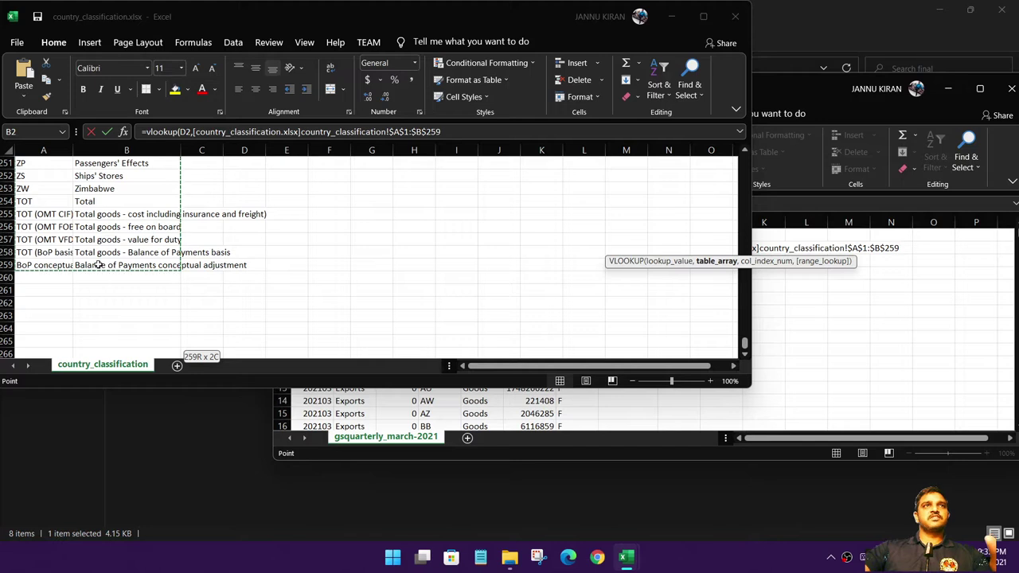
text(,)
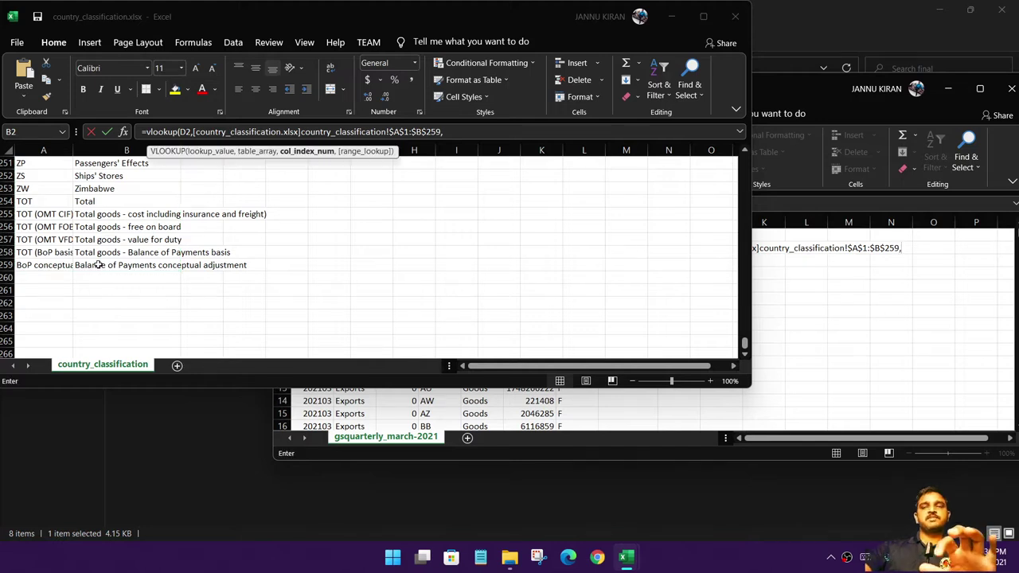
text(2,0)
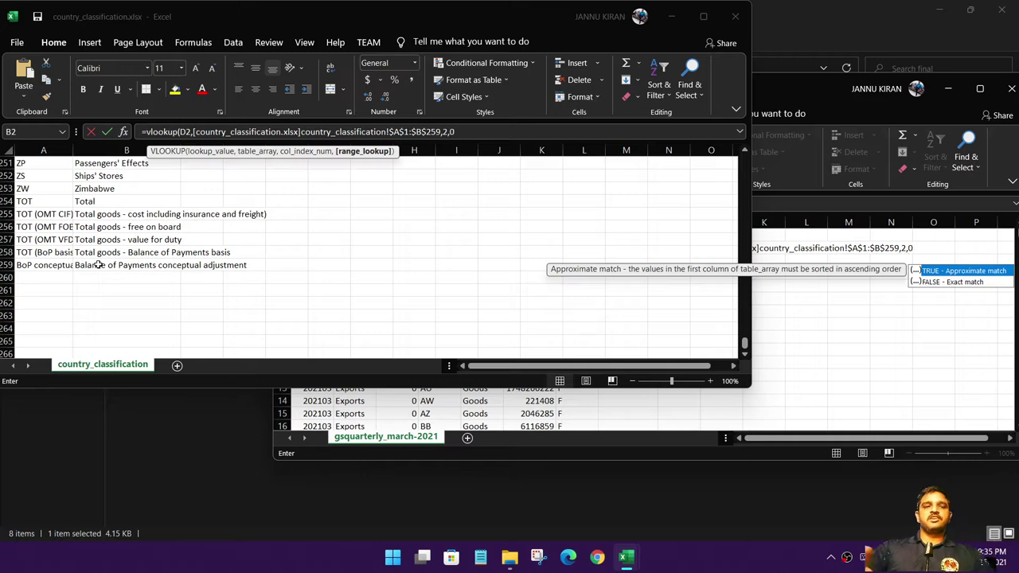
text())
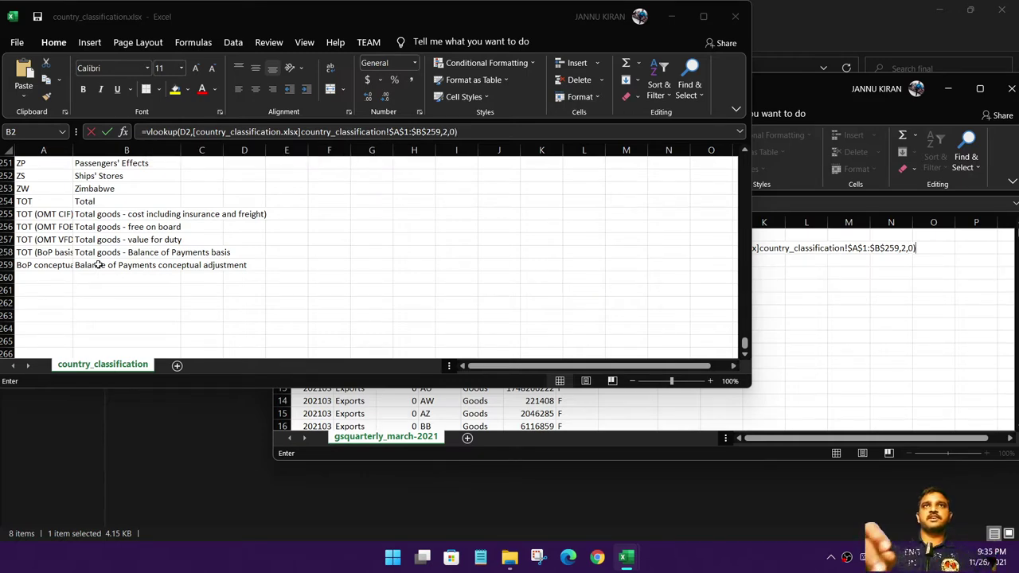
key(Return)
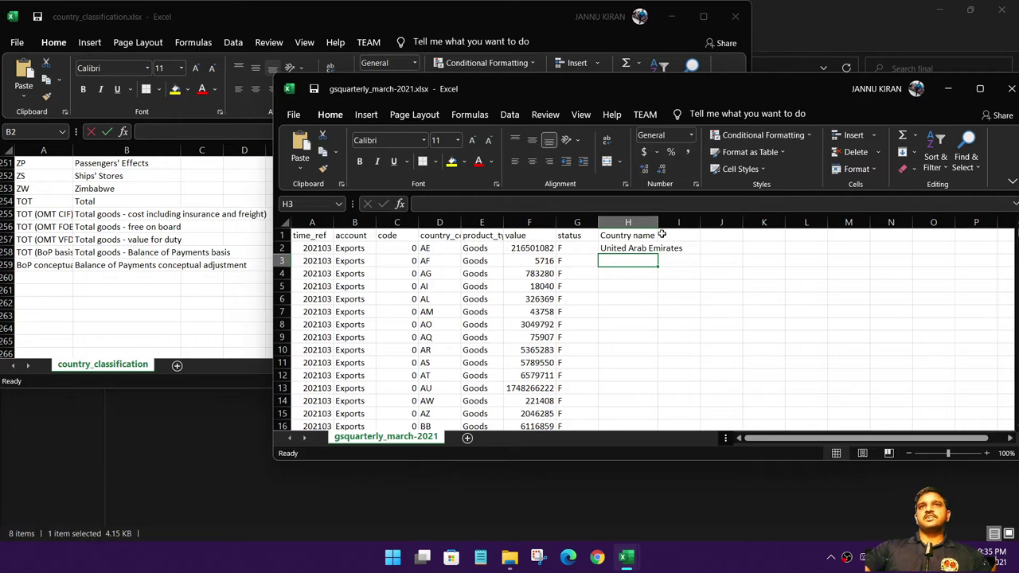
- Widen column H to fit United Arab Emirates and fill the H2 lookup down the column
drag(658, 223, 720, 223)
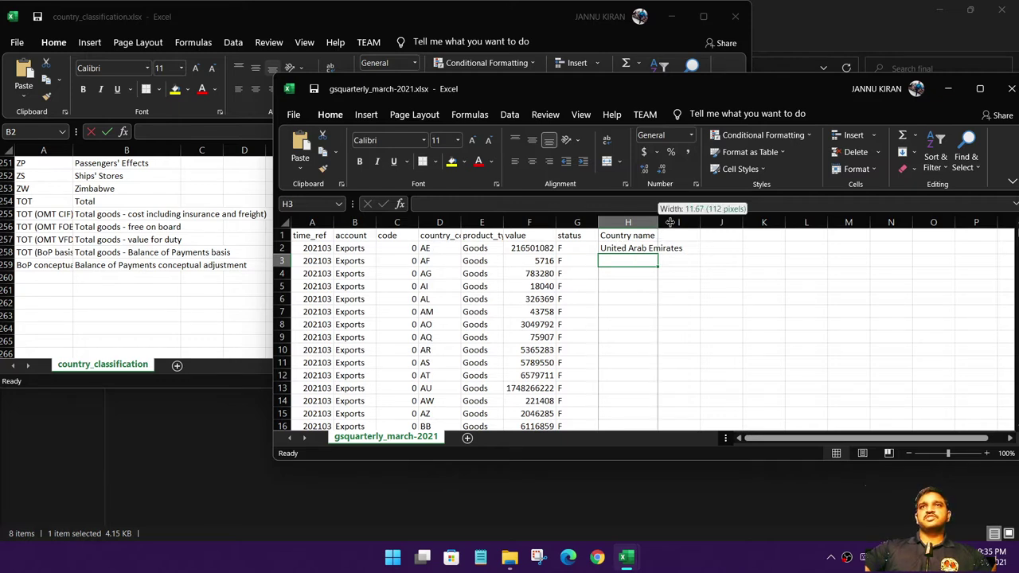
click(636, 249)
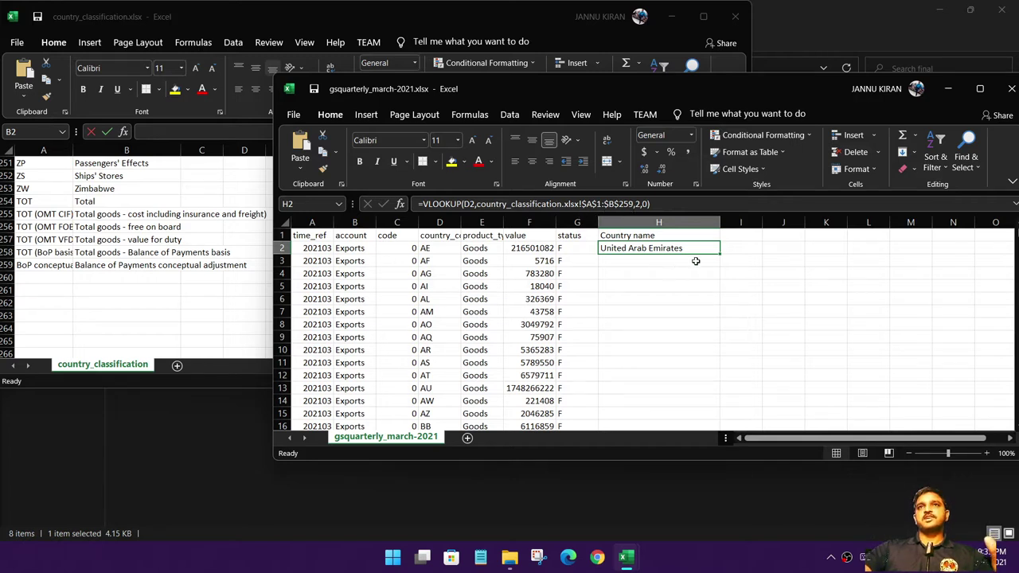
double_click(719, 251)
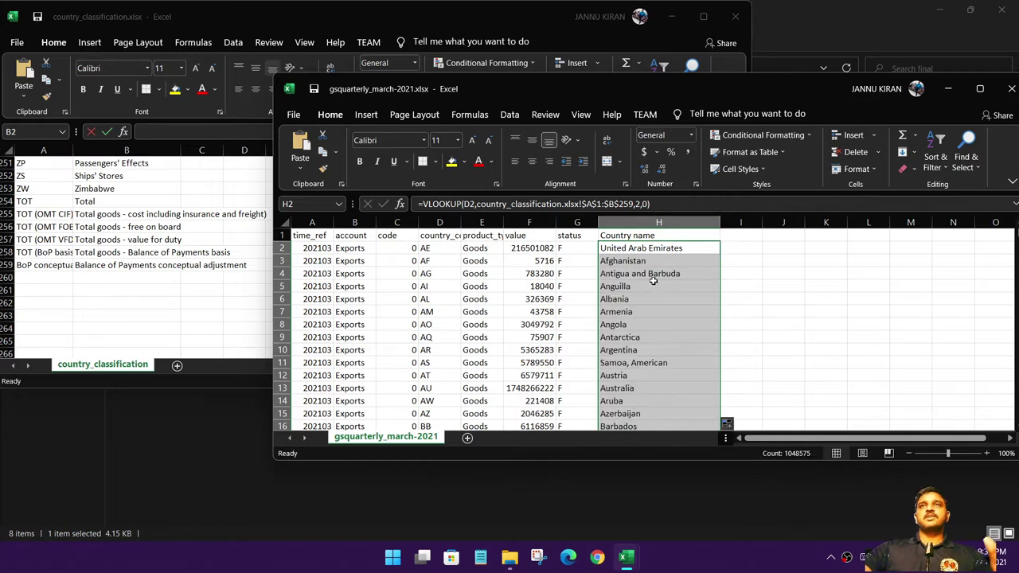
- Scroll through the filled country names, select column H, and close country_classification.xlsx
click(648, 283)
scroll(662, 304, down, 1)
scroll(662, 304, down, 10)
scroll(676, 318, down, 1)
scroll(693, 332, down, 12)
scroll(694, 333, down, 8)
scroll(694, 332, up, 6)
scroll(691, 326, up, 15)
scroll(684, 310, up, 11)
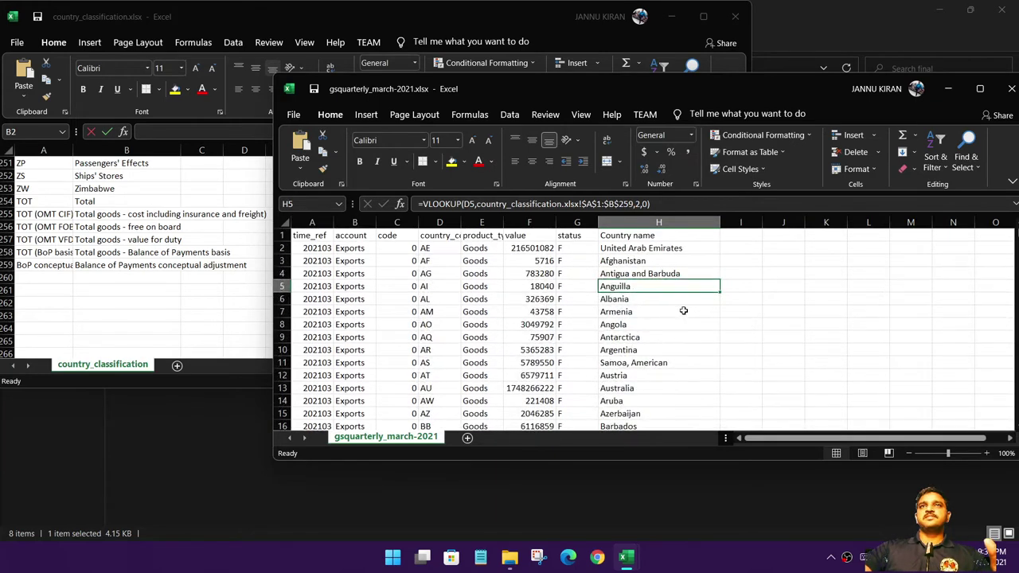
click(638, 218)
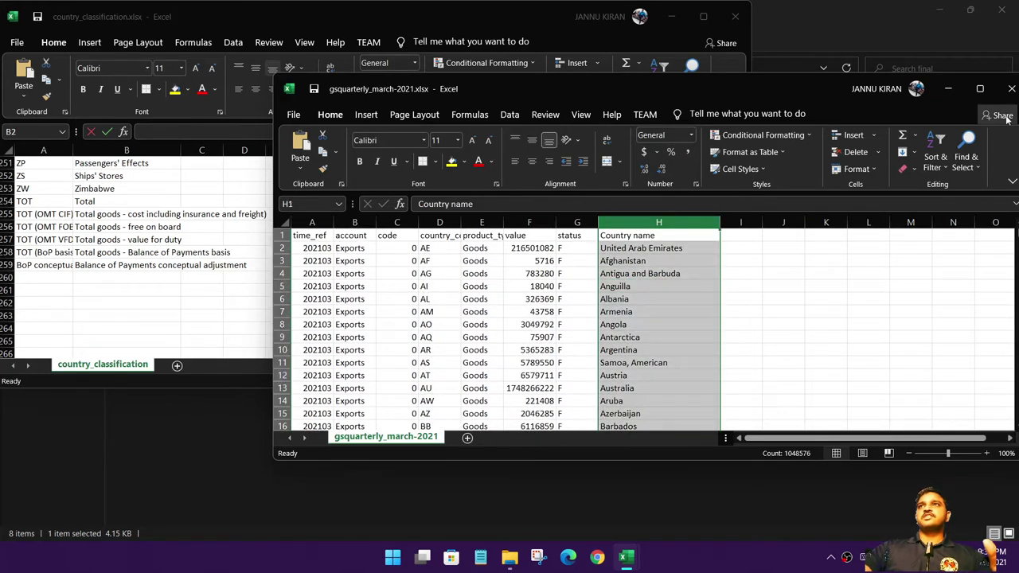
click(735, 16)
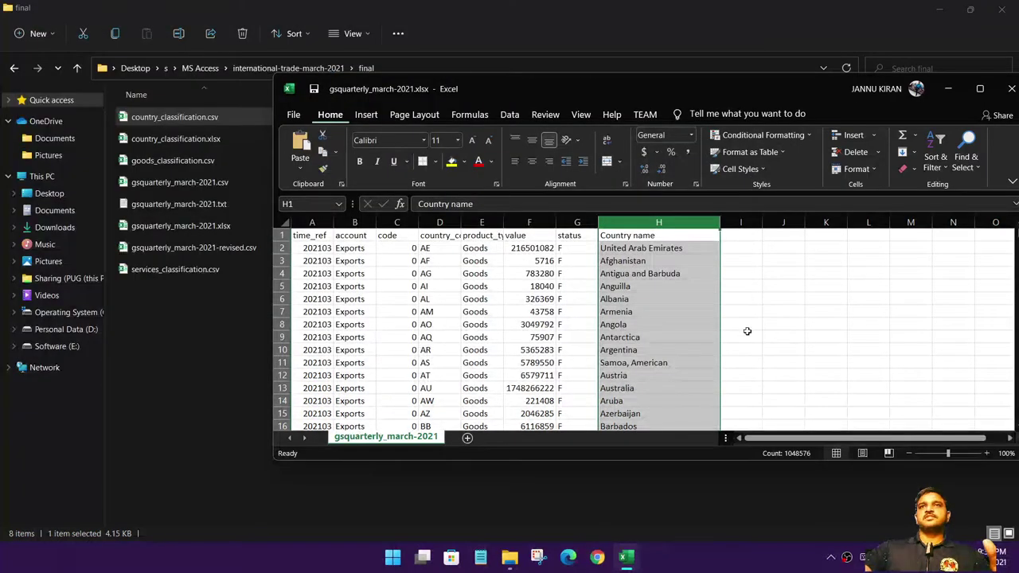
- Maximize the gsquarterly_march-2021 window, read H3's VLOOKUP formula, and select column H
click(980, 88)
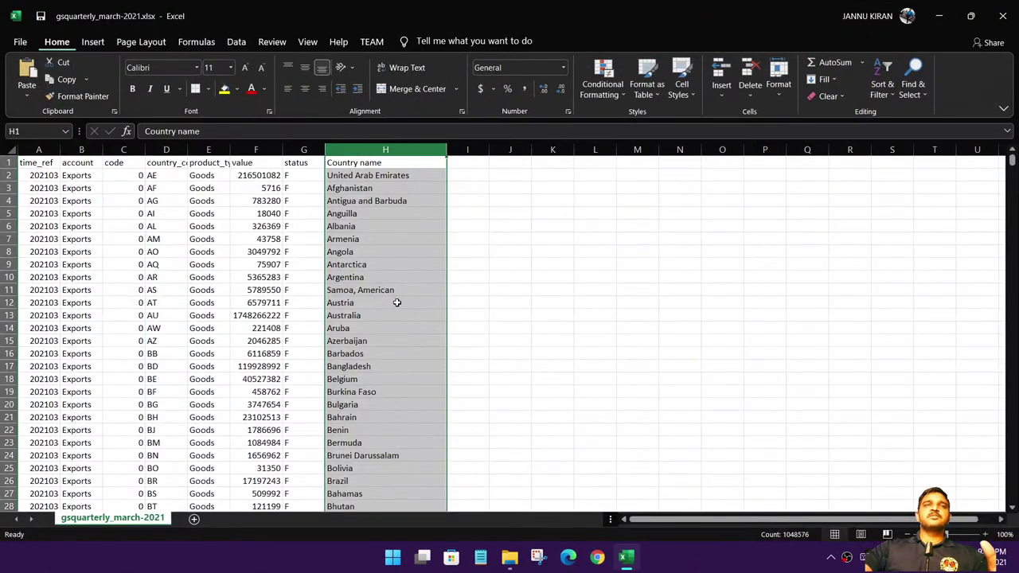
click(517, 247)
click(377, 189)
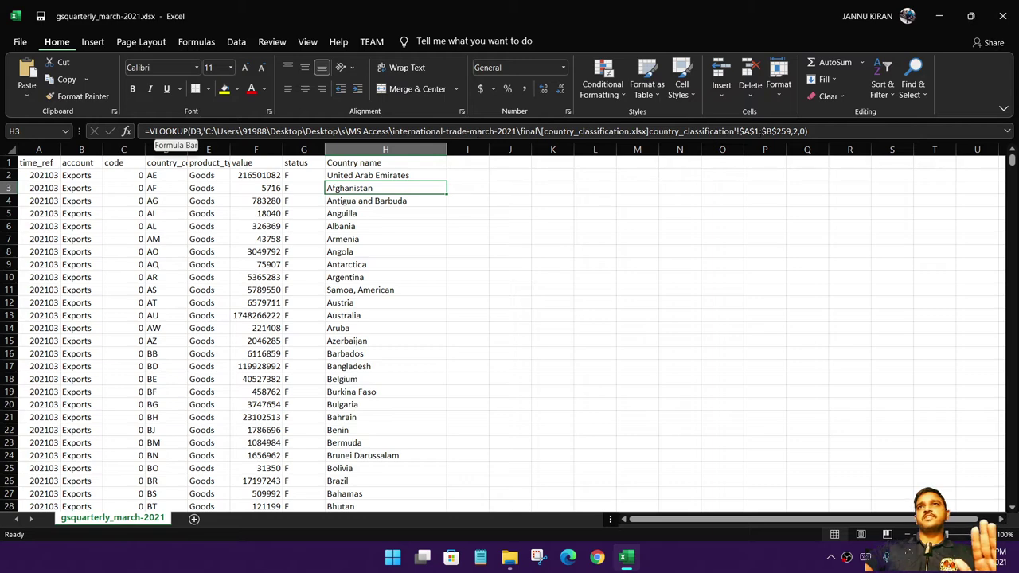
click(557, 303)
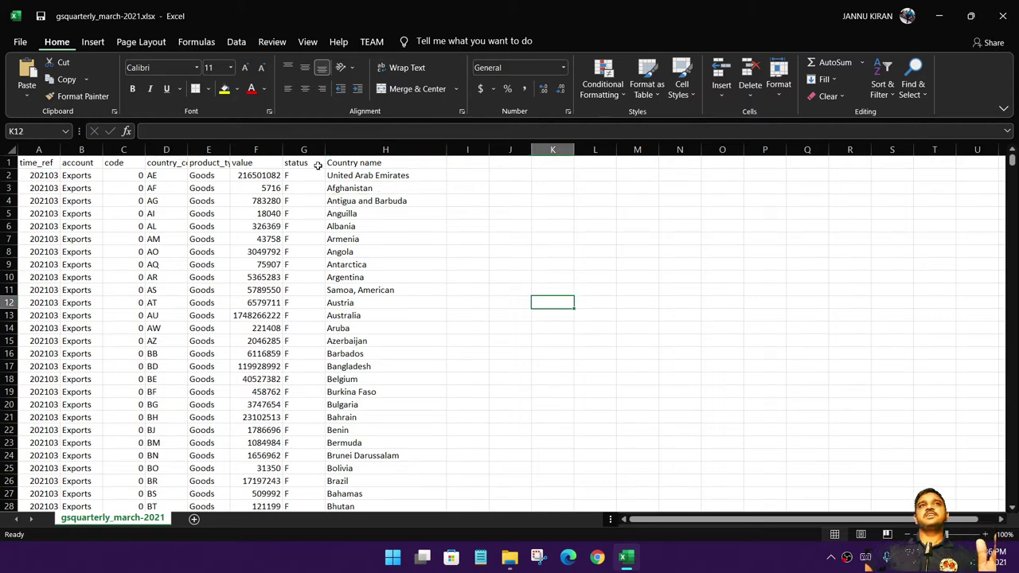
click(345, 188)
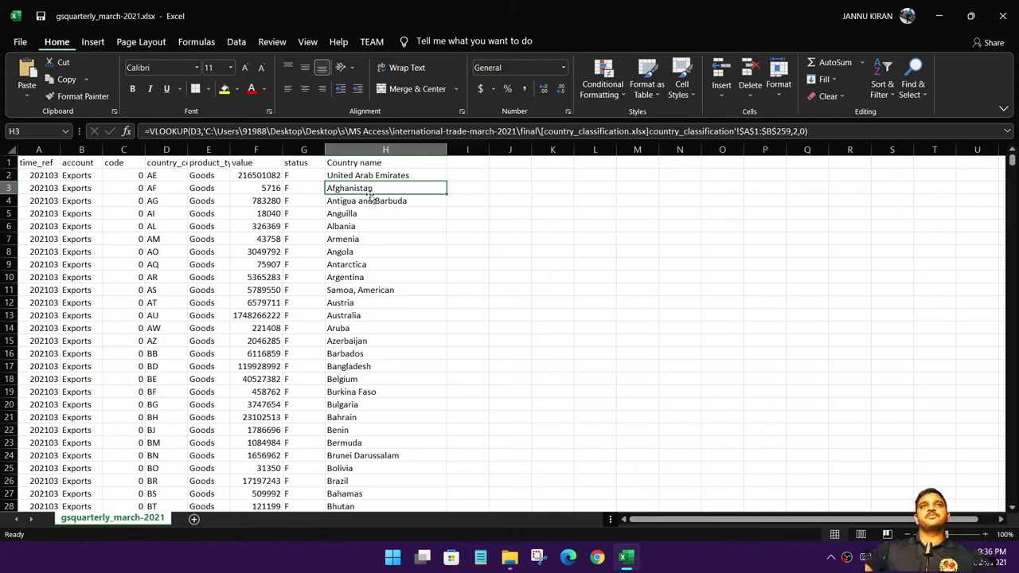
click(574, 229)
click(385, 150)
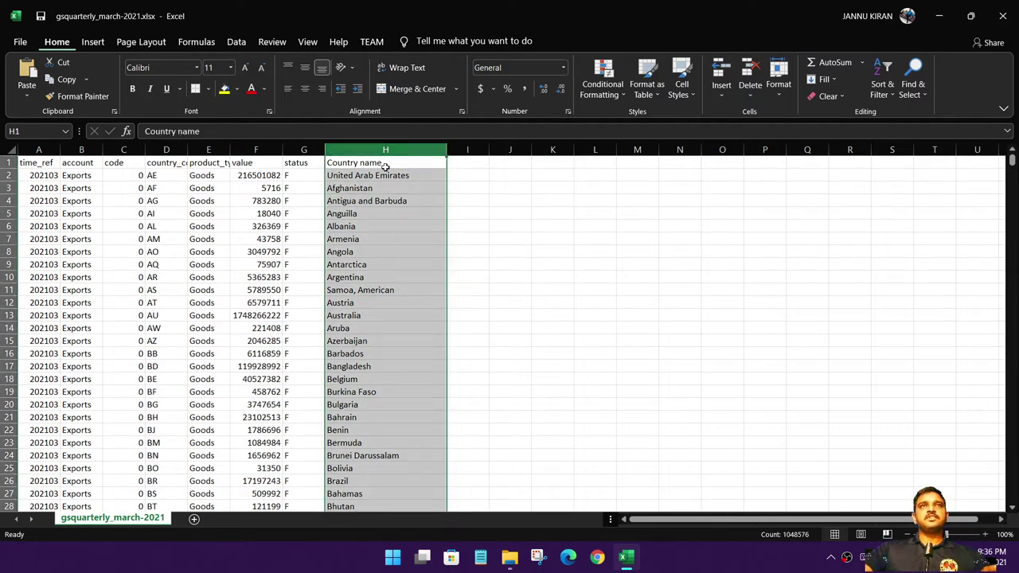
- Copy column H and paste it back over itself as values only
right_click(384, 149)
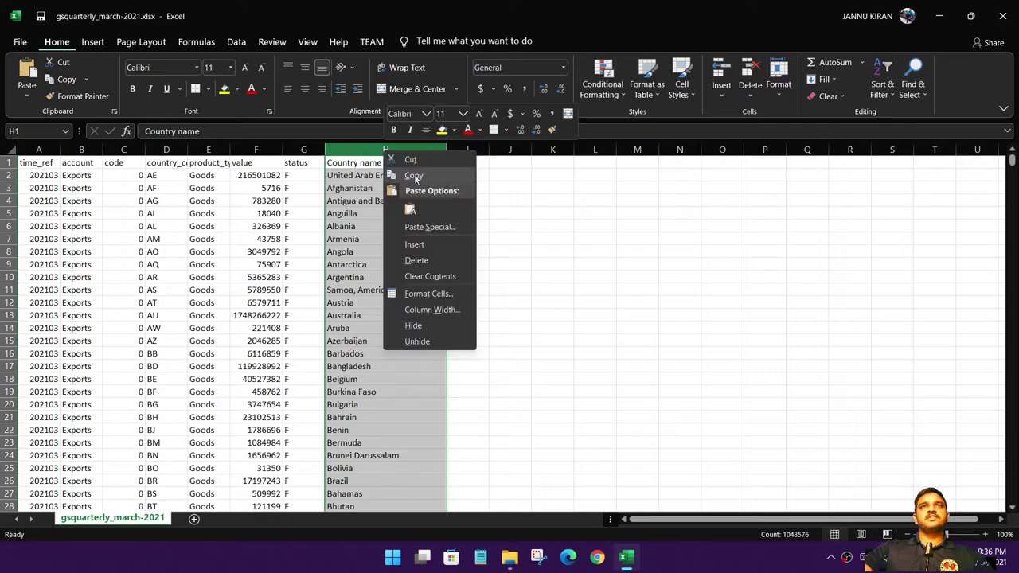
click(417, 177)
right_click(384, 149)
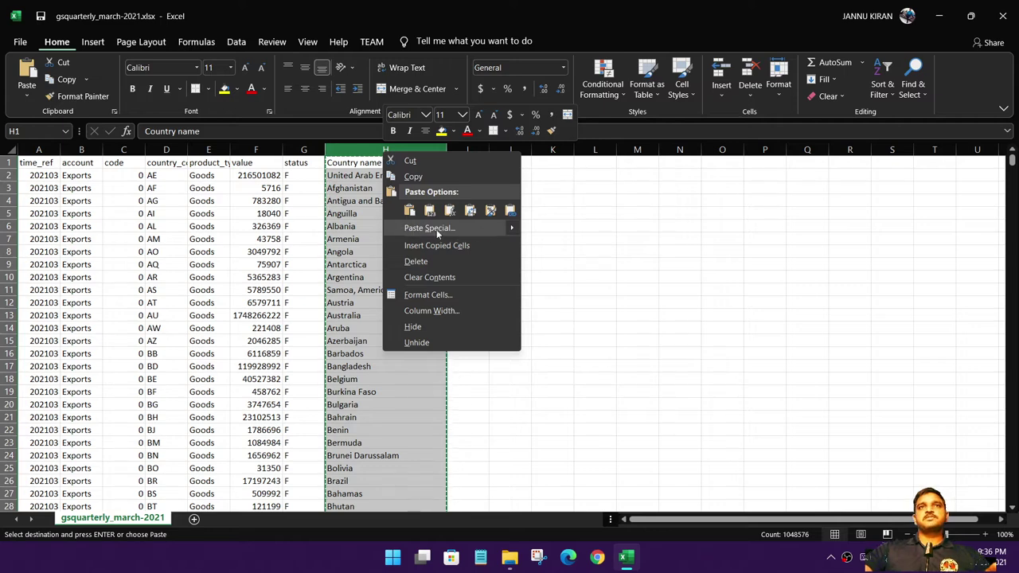
click(436, 229)
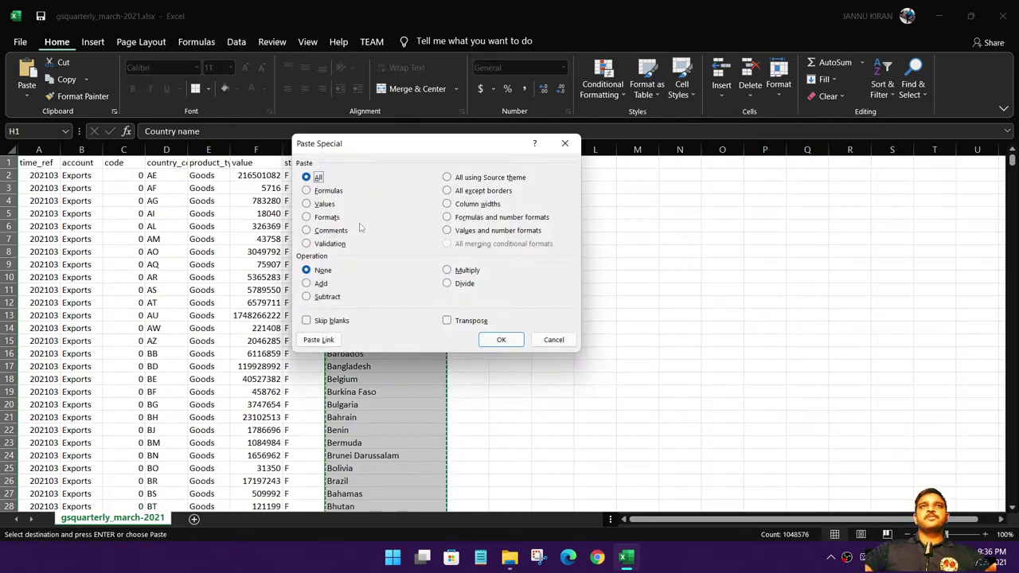
click(501, 339)
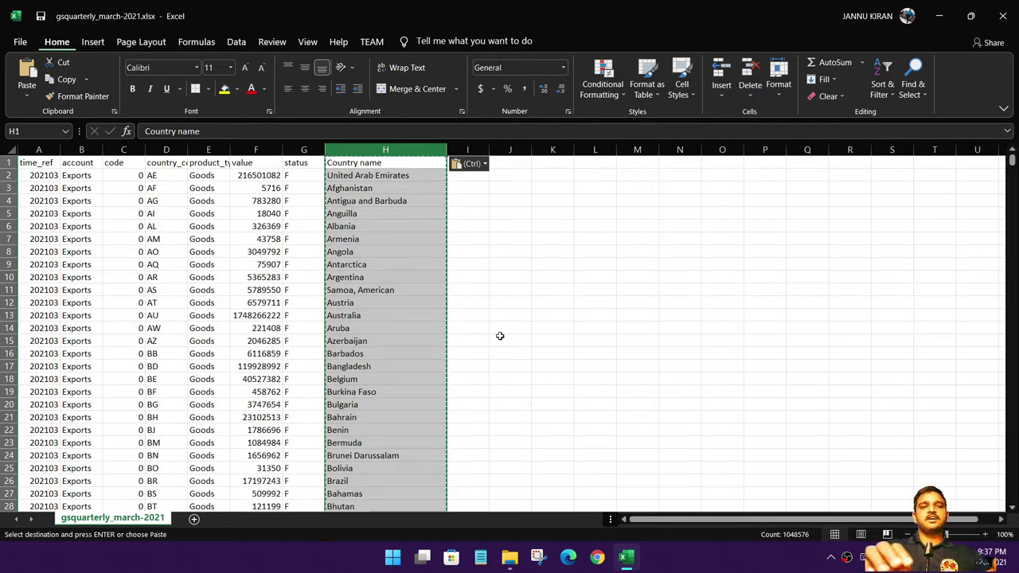
- Paste column H as values again with the Alt+E+S+V shortcut
key(alt)
key(e)
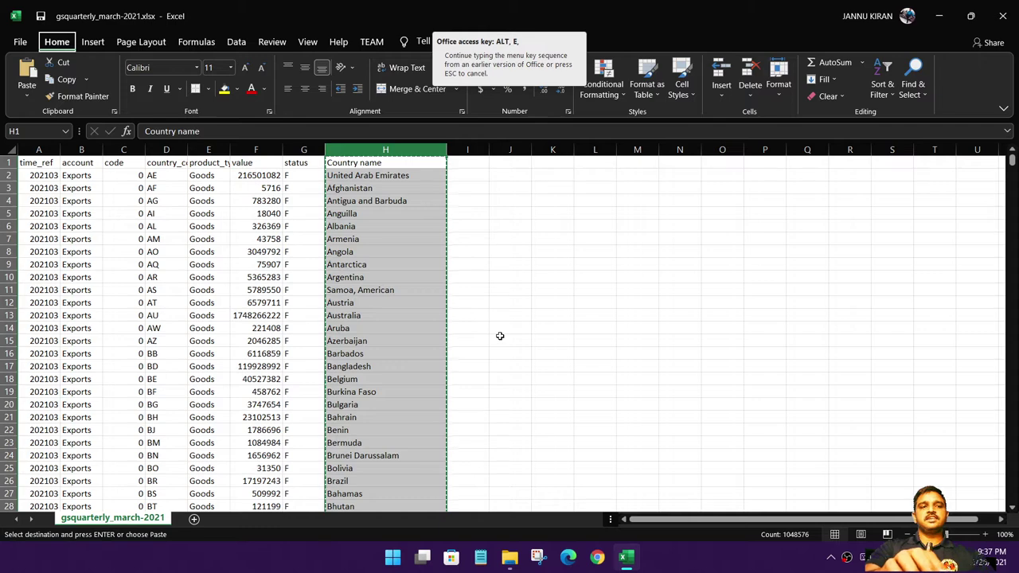
key(s)
key(v)
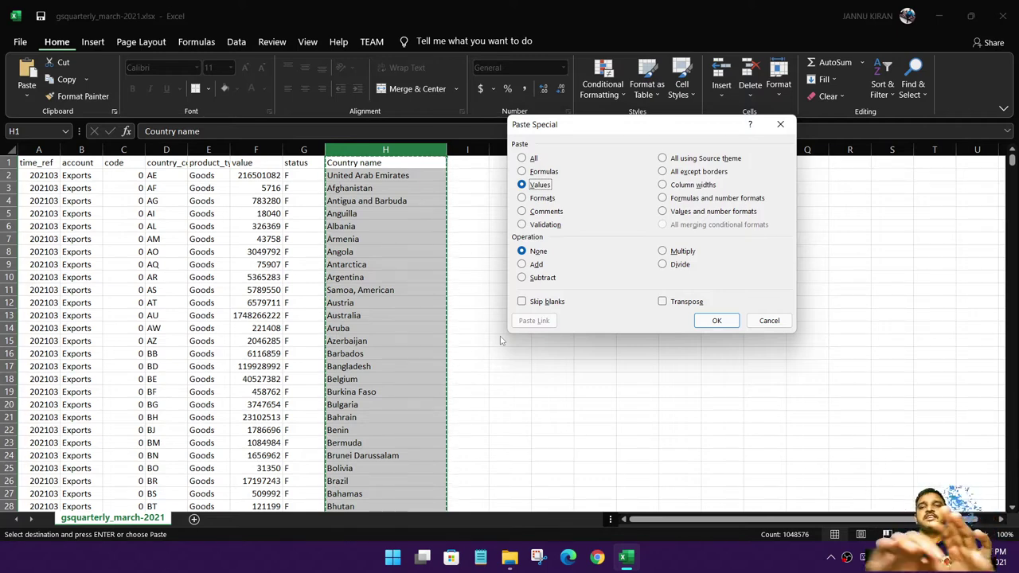
key(Return)
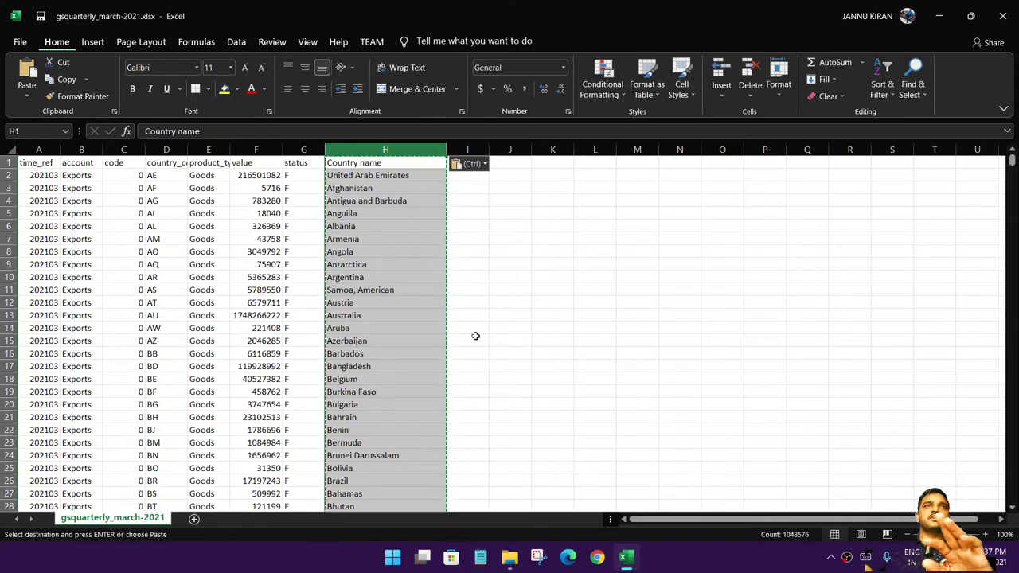
- Spot-check that United Arab Emirates, Albania, Anguilla, Armenia and Angola are now plain text
click(503, 262)
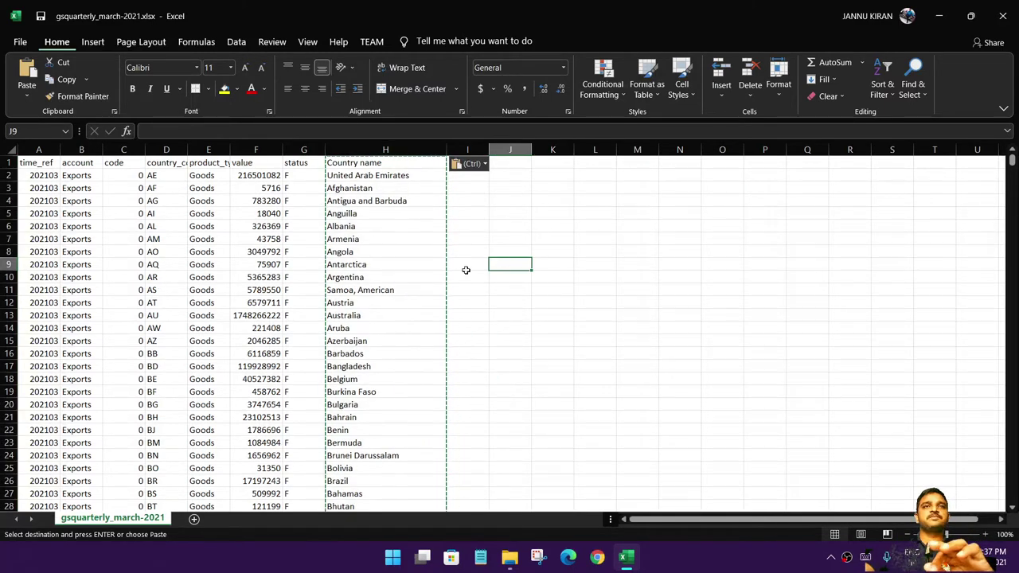
click(479, 215)
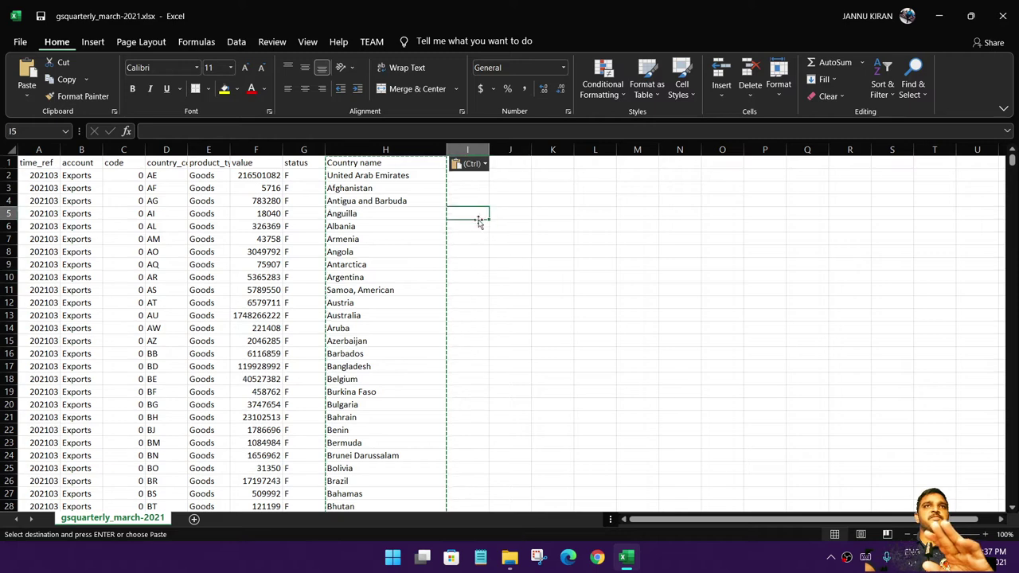
click(420, 237)
click(392, 163)
key(ctrl+v)
click(351, 226)
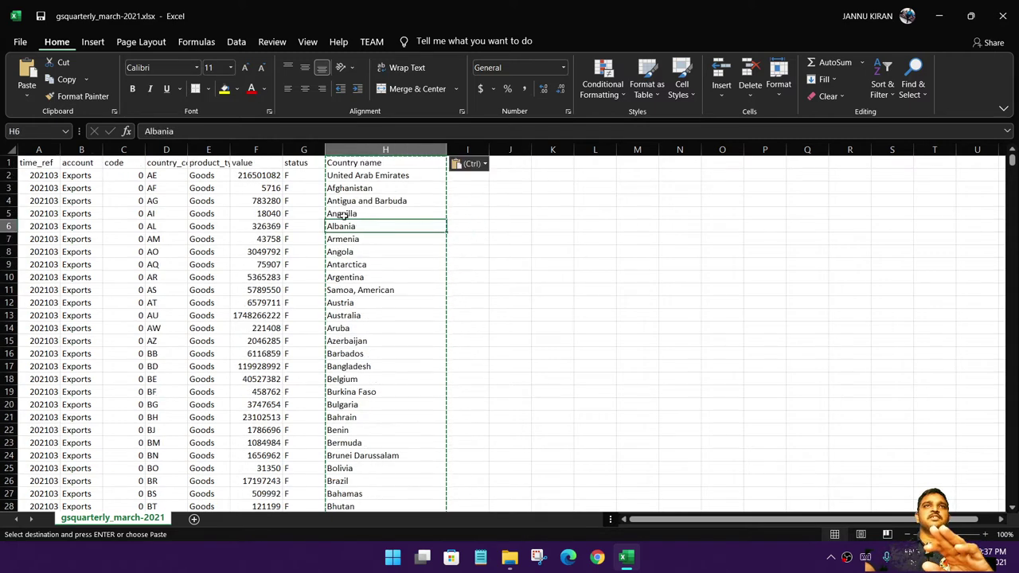
drag(347, 188, 408, 203)
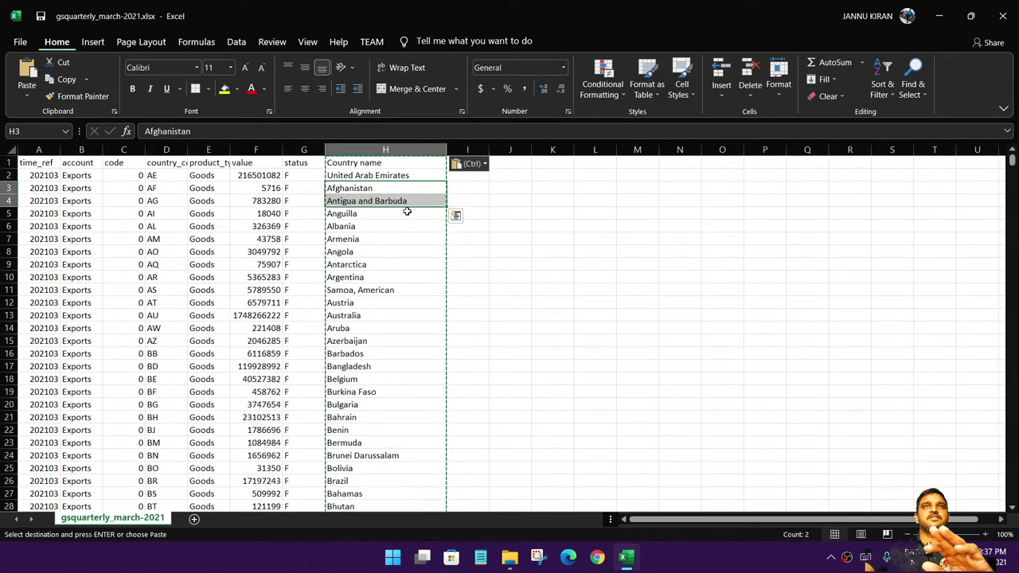
click(372, 176)
click(358, 213)
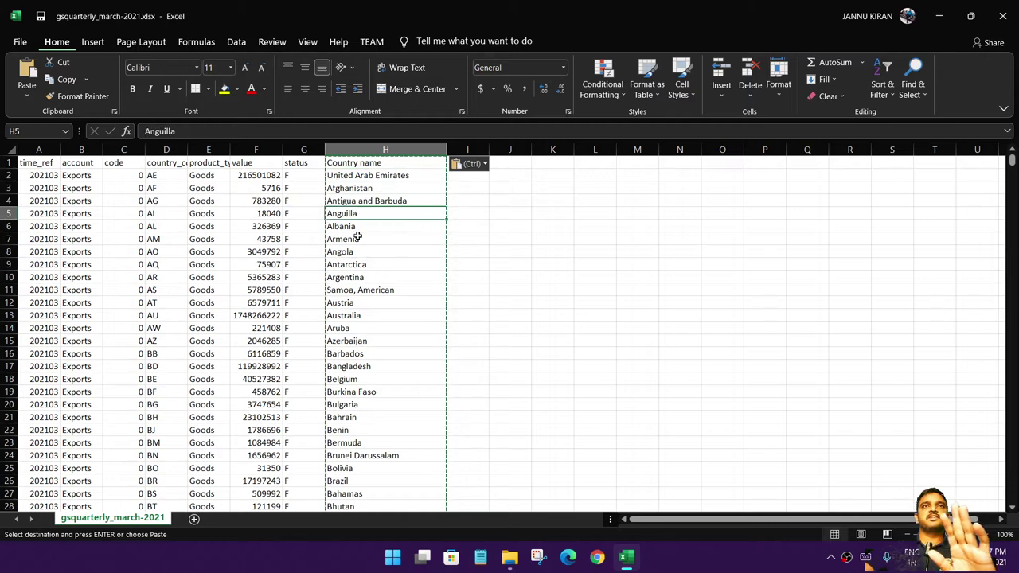
click(357, 240)
scroll(357, 239, down, 7)
scroll(358, 240, up, 7)
key(ctrl+v)
click(355, 252)
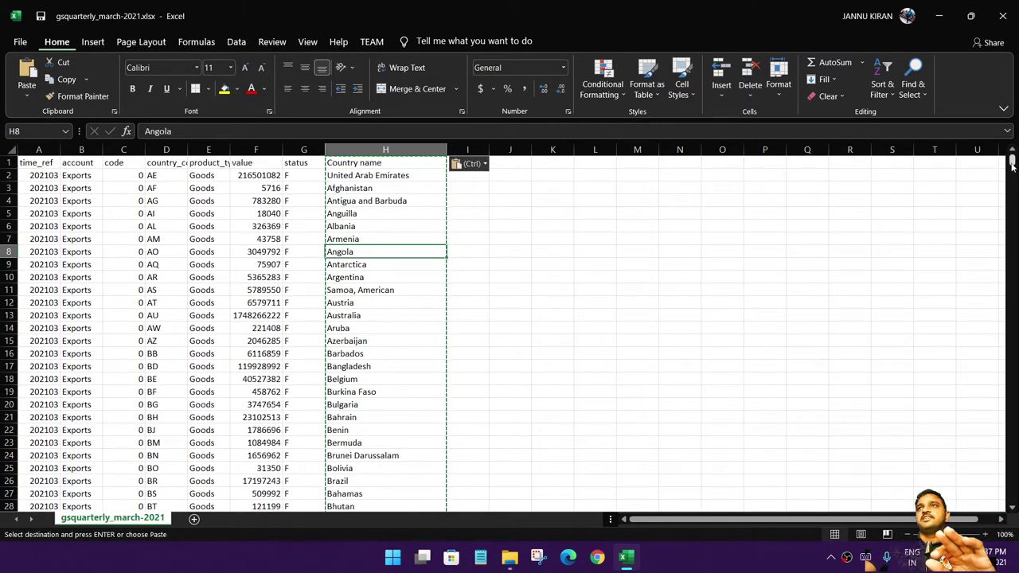
- Check a country name far down the sheet, then select the first entry, United Arab Emirates
drag(1013, 163, 1013, 305)
scroll(390, 382, down, 6)
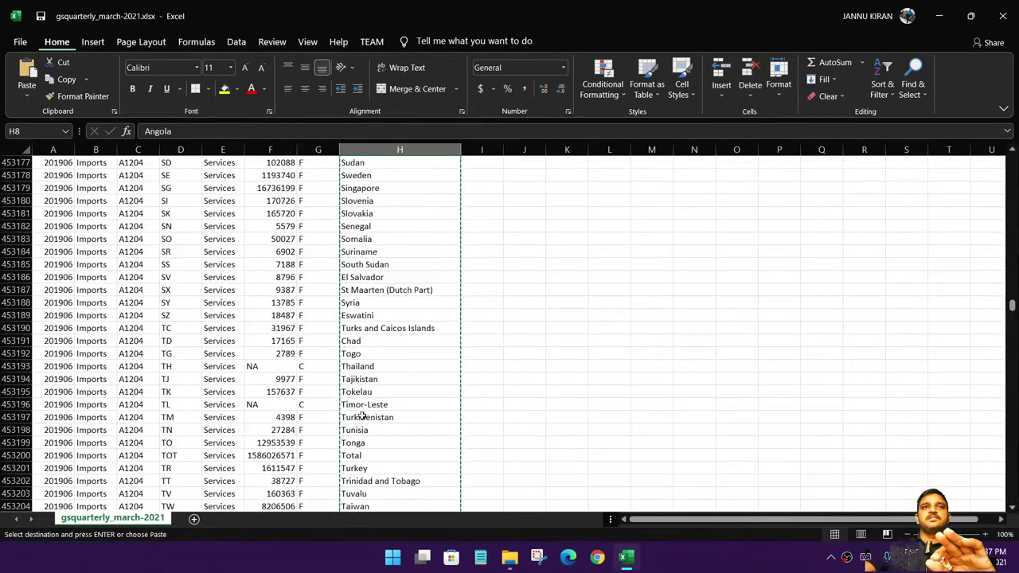
click(356, 353)
drag(1012, 309, 1013, 162)
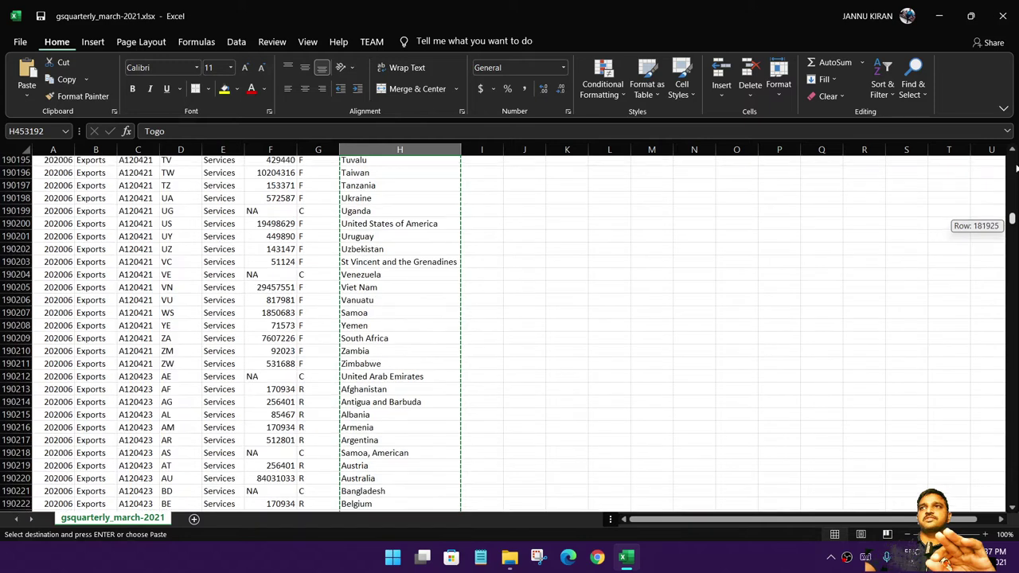
click(502, 226)
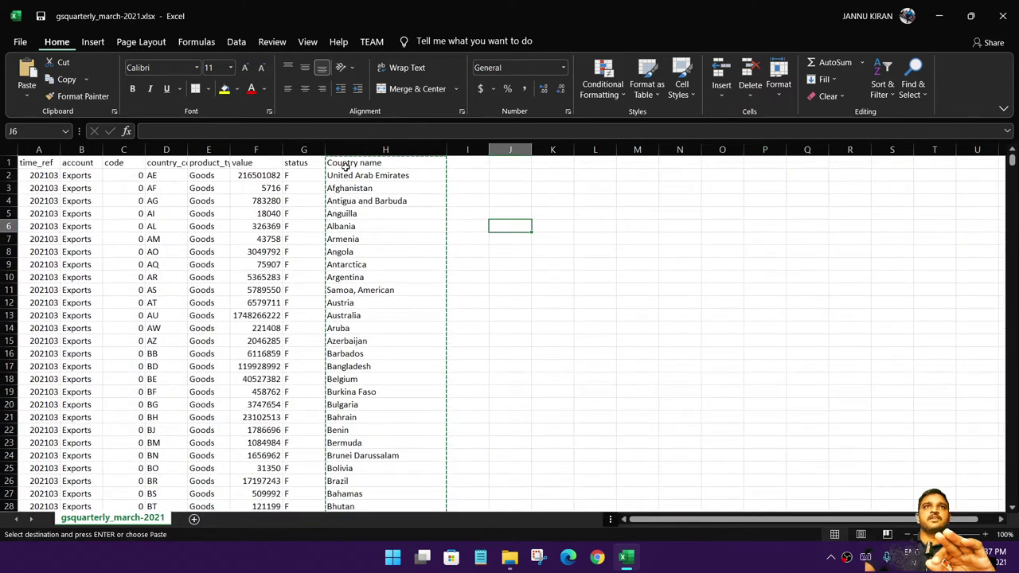
click(344, 174)
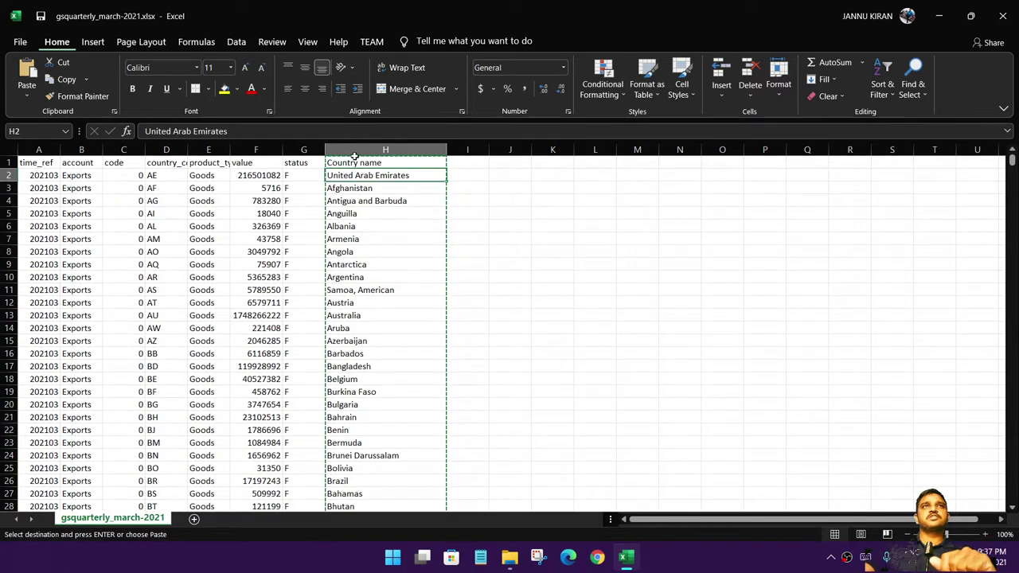
click(234, 43)
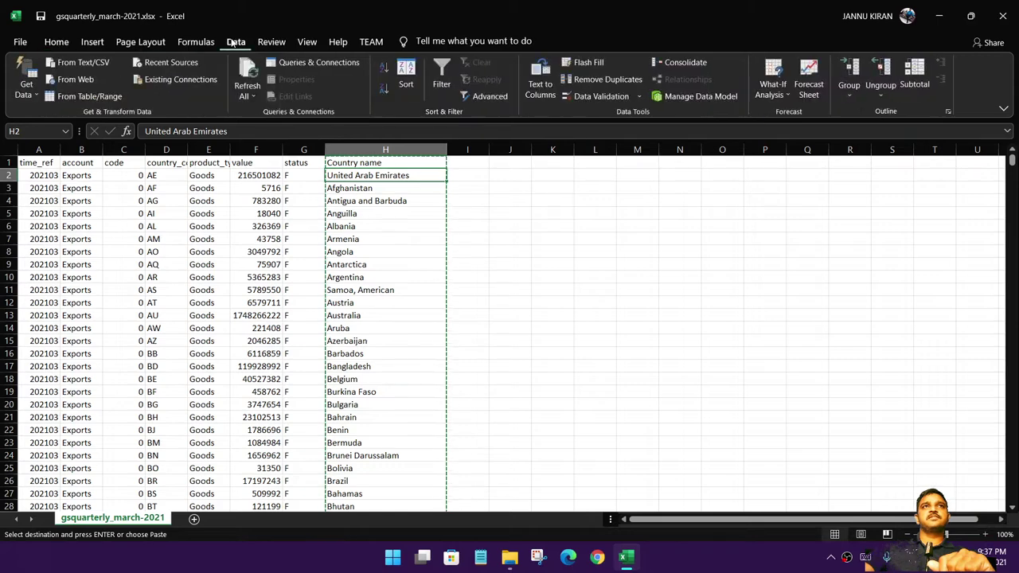
- Apply a two-level sort: Country name A to Z, then value Largest to Smallest
click(405, 75)
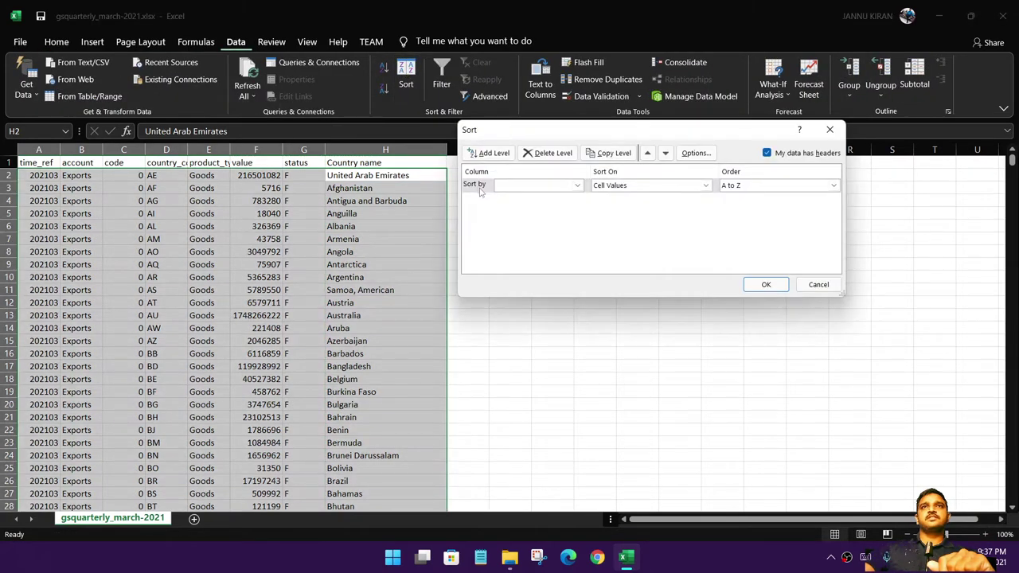
click(577, 185)
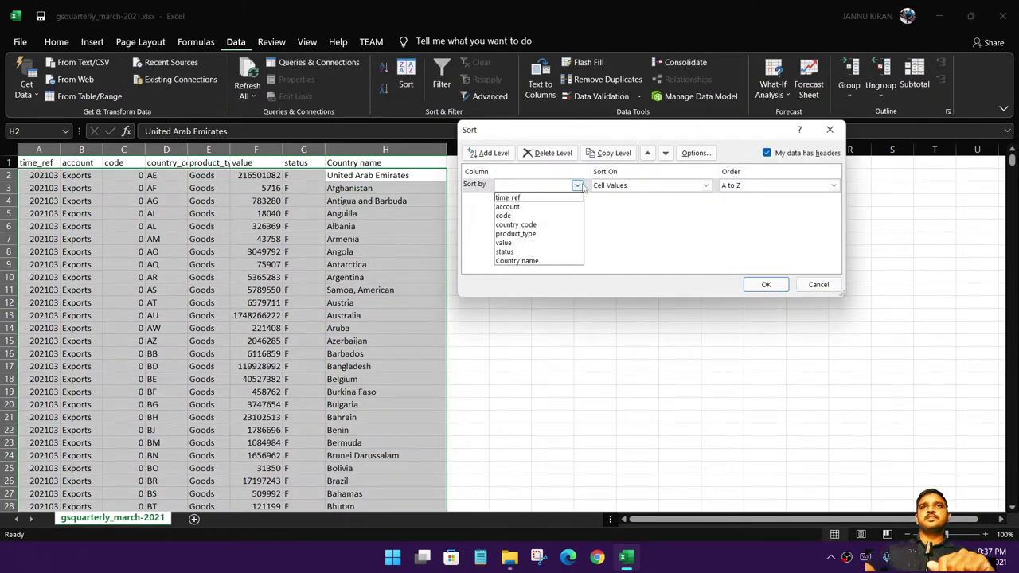
click(521, 260)
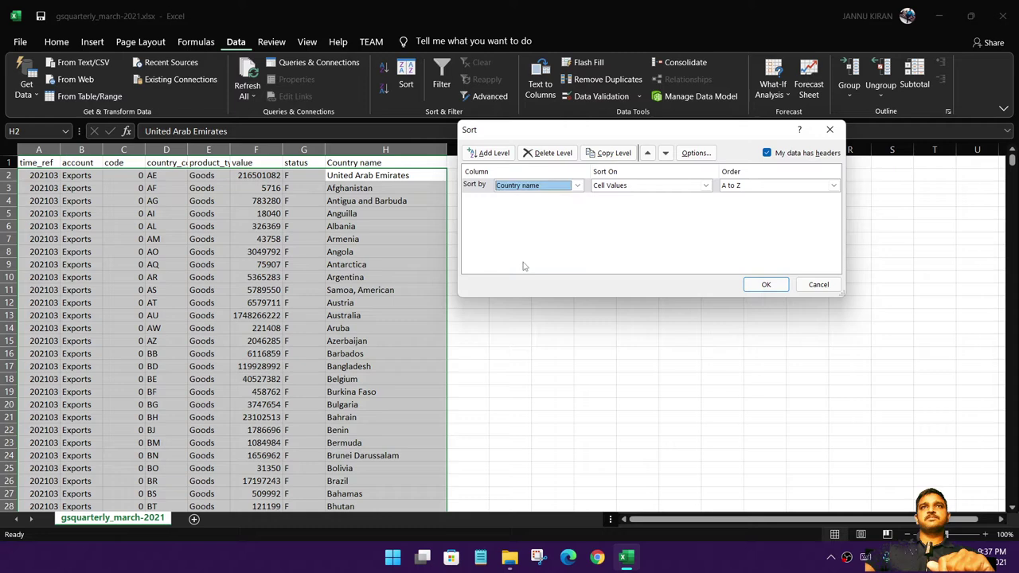
click(493, 155)
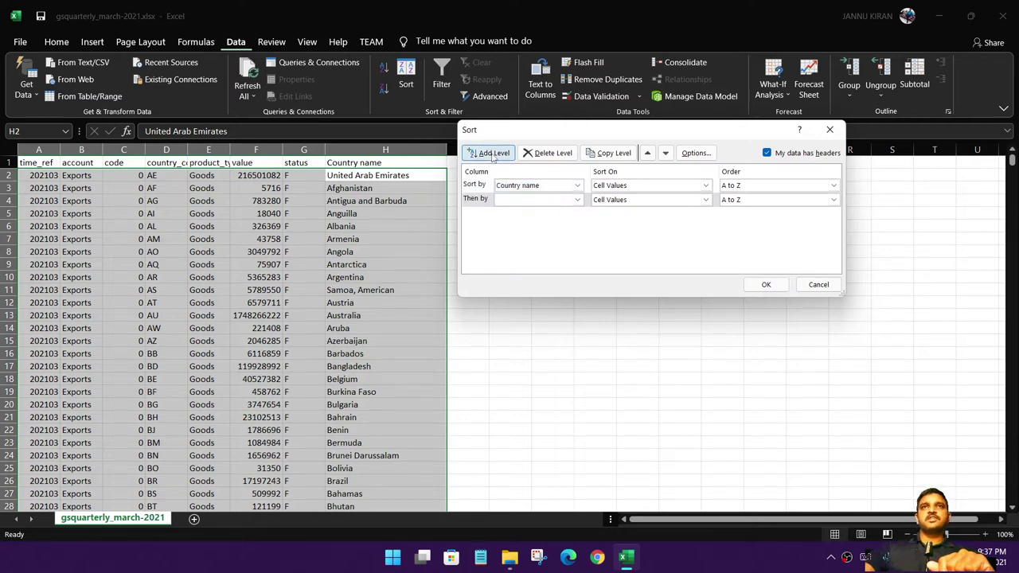
click(578, 200)
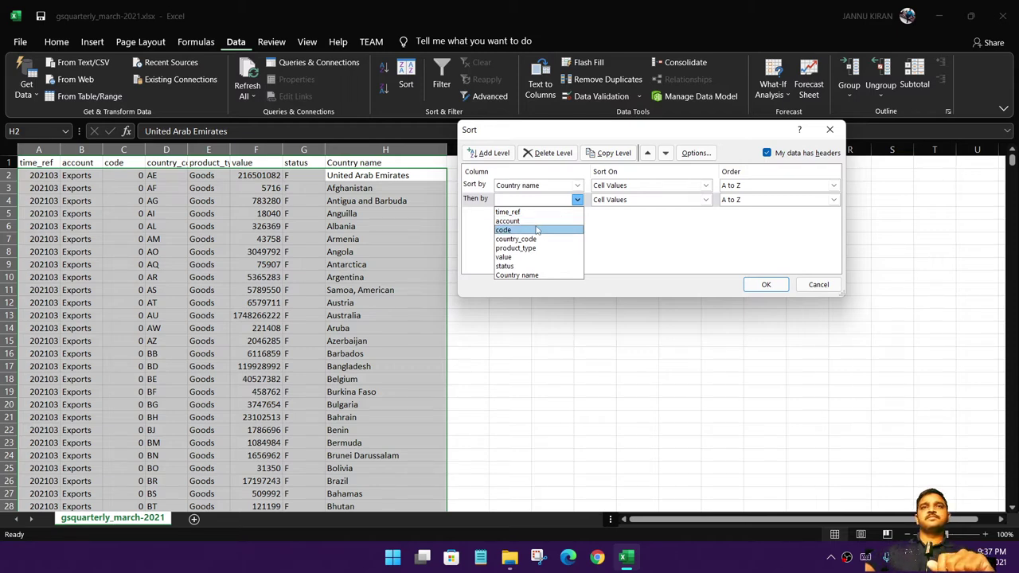
click(521, 258)
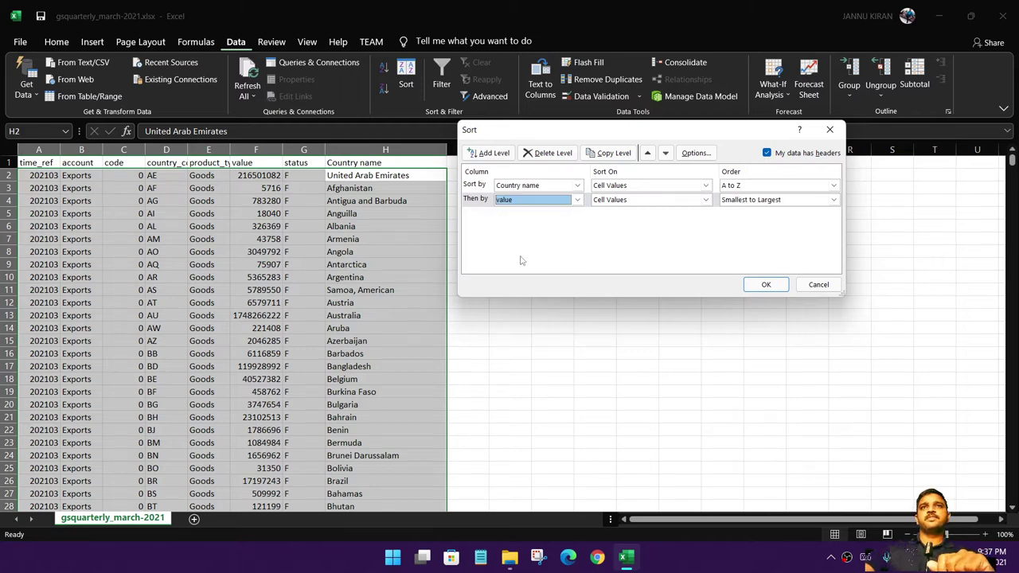
click(832, 199)
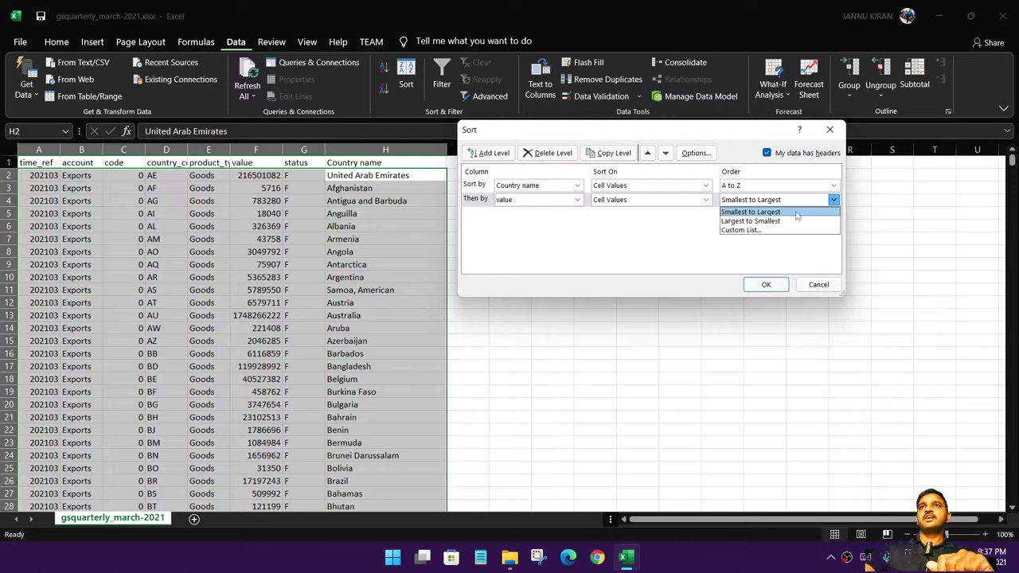
click(752, 221)
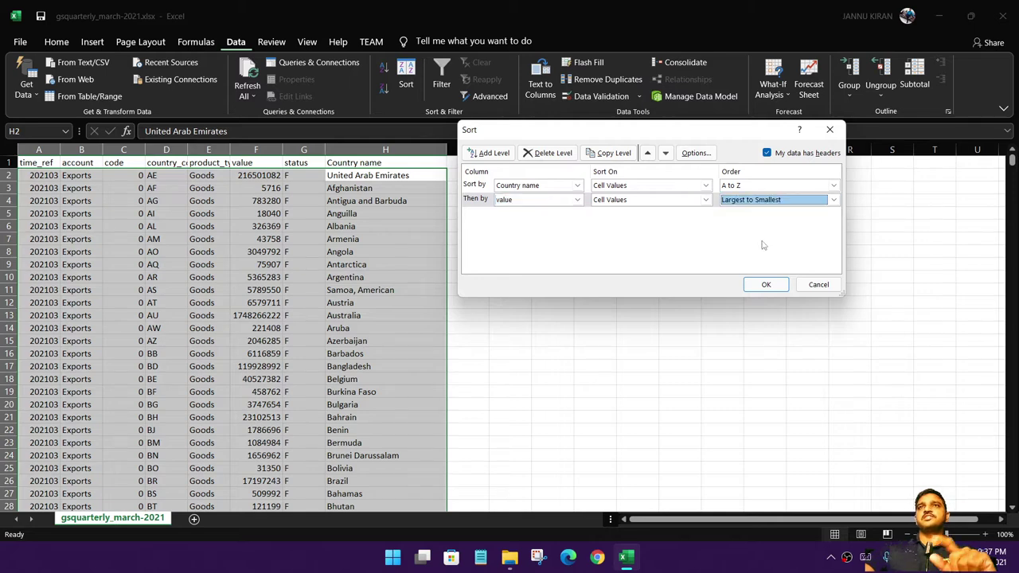
click(766, 284)
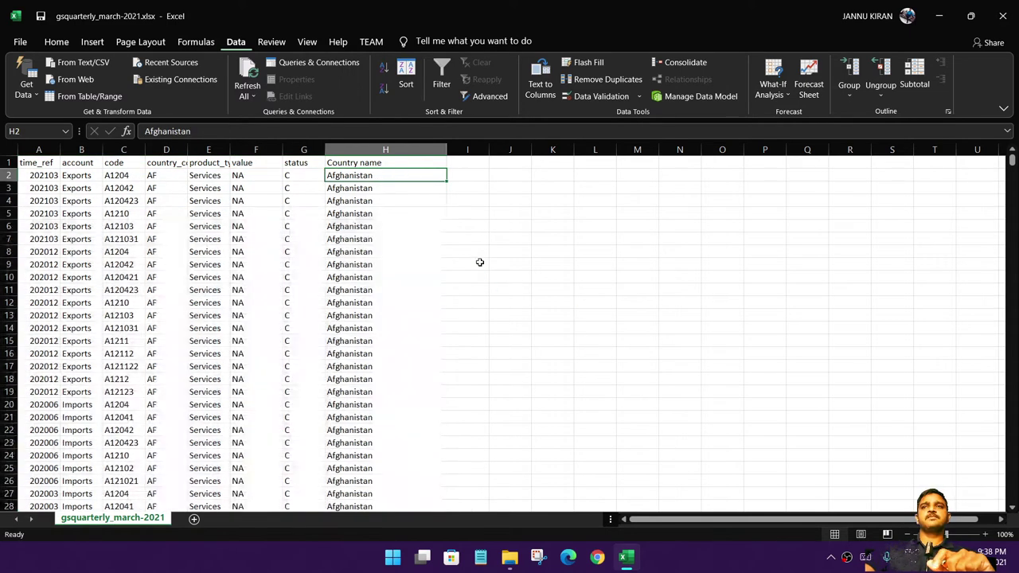
click(470, 265)
click(385, 186)
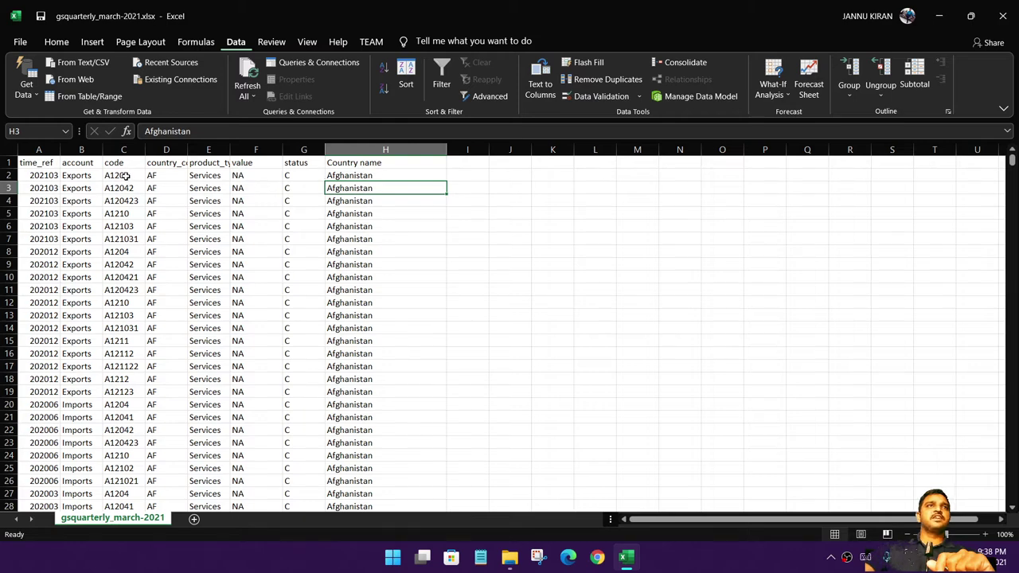
drag(250, 176, 259, 260)
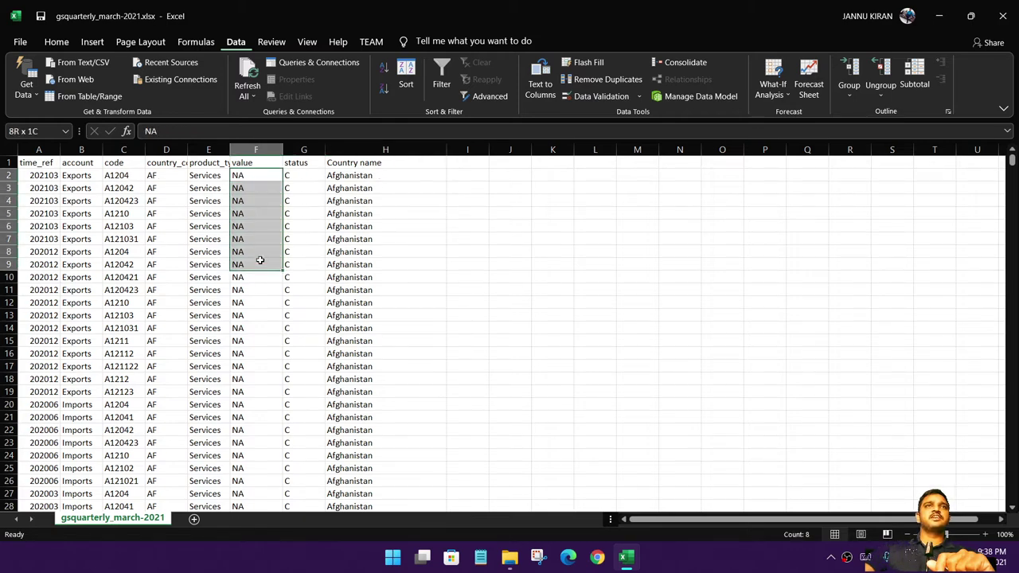
scroll(256, 263, down, 8)
scroll(256, 263, down, 9)
scroll(253, 263, down, 10)
scroll(253, 263, down, 6)
scroll(363, 264, down, 7)
scroll(363, 264, down, 6)
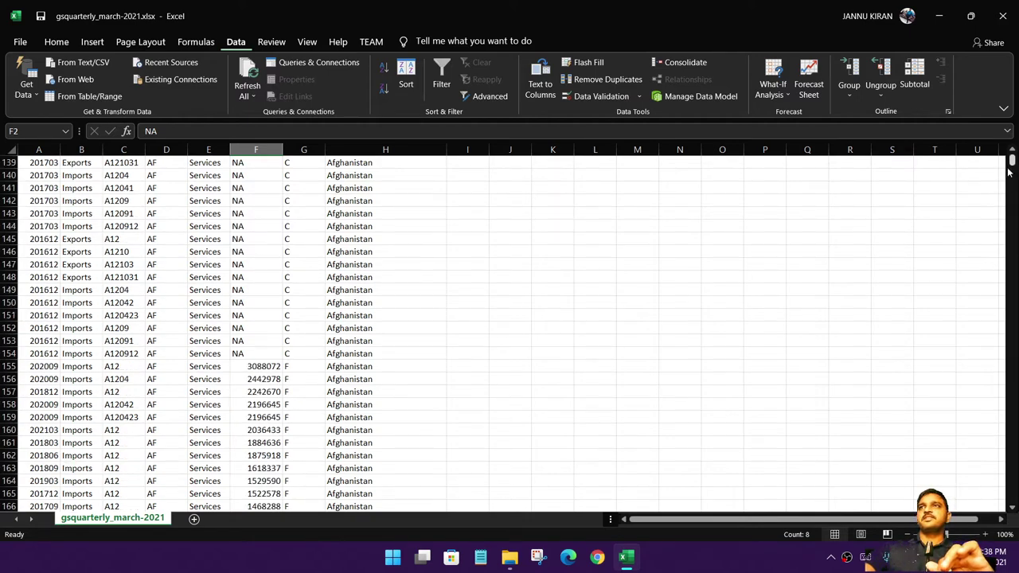
drag(1012, 162, 1012, 226)
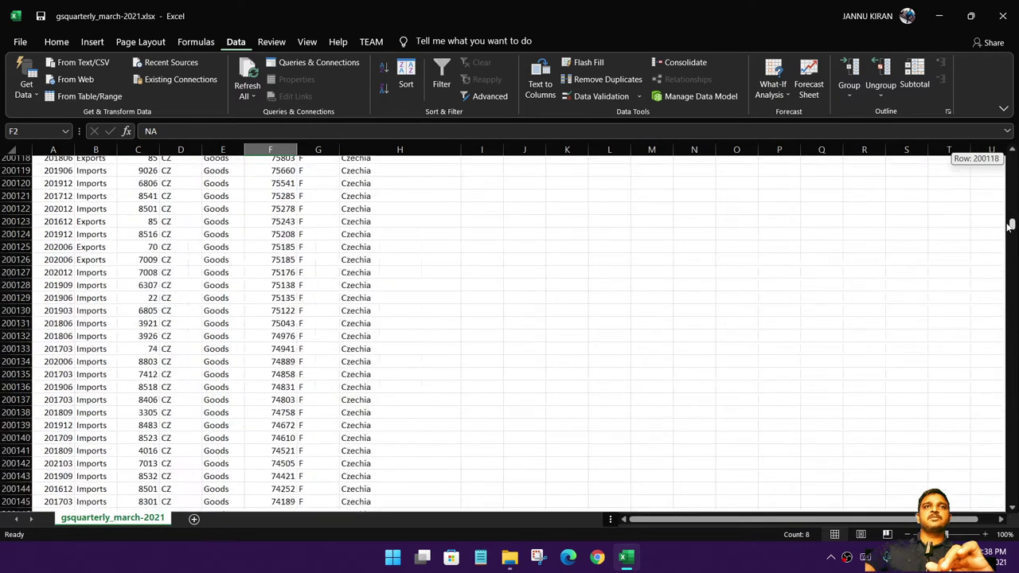
click(348, 318)
scroll(374, 402, down, 10)
scroll(375, 402, down, 11)
scroll(377, 399, down, 11)
scroll(376, 399, down, 7)
mouse_move(50, 328)
mouse_down()
mouse_move(393, 327)
mouse_move(466, 338)
mouse_up()
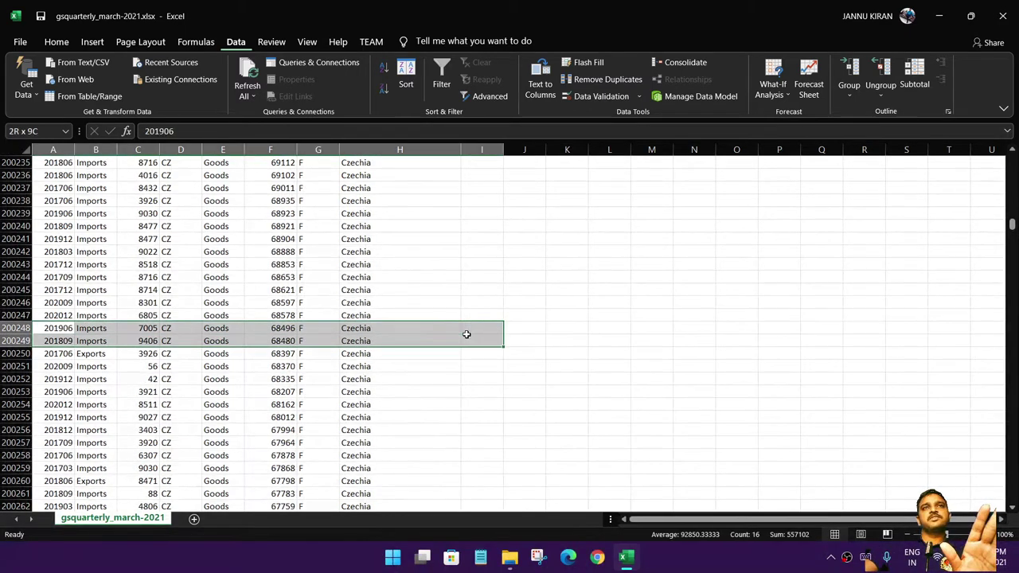
scroll(354, 342, down, 10)
scroll(354, 342, down, 20)
scroll(354, 342, down, 20)
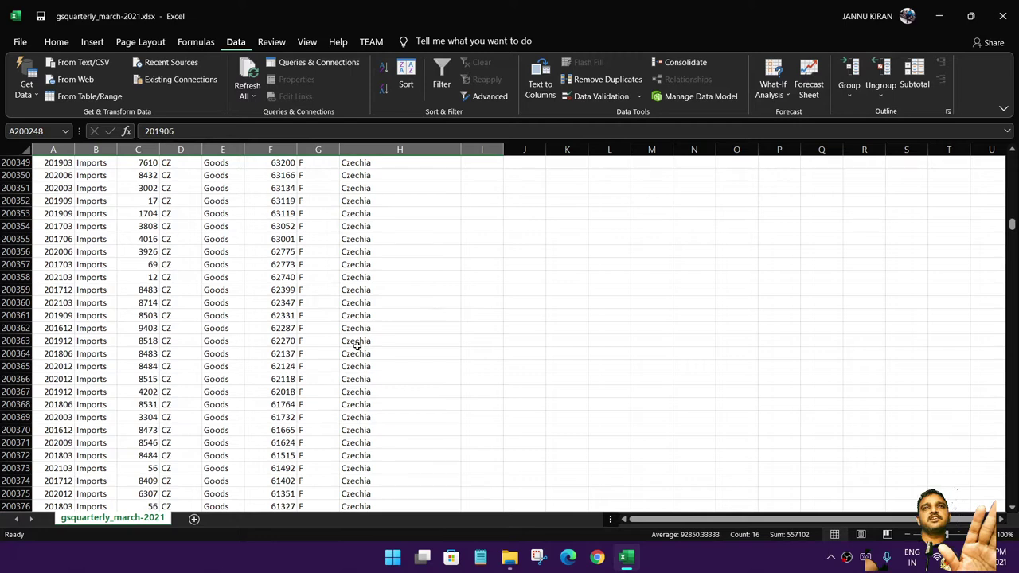
scroll(355, 344, down, 10)
scroll(356, 344, down, 10)
scroll(357, 342, down, 10)
scroll(359, 340, down, 9)
scroll(414, 343, down, 17)
scroll(443, 348, down, 7)
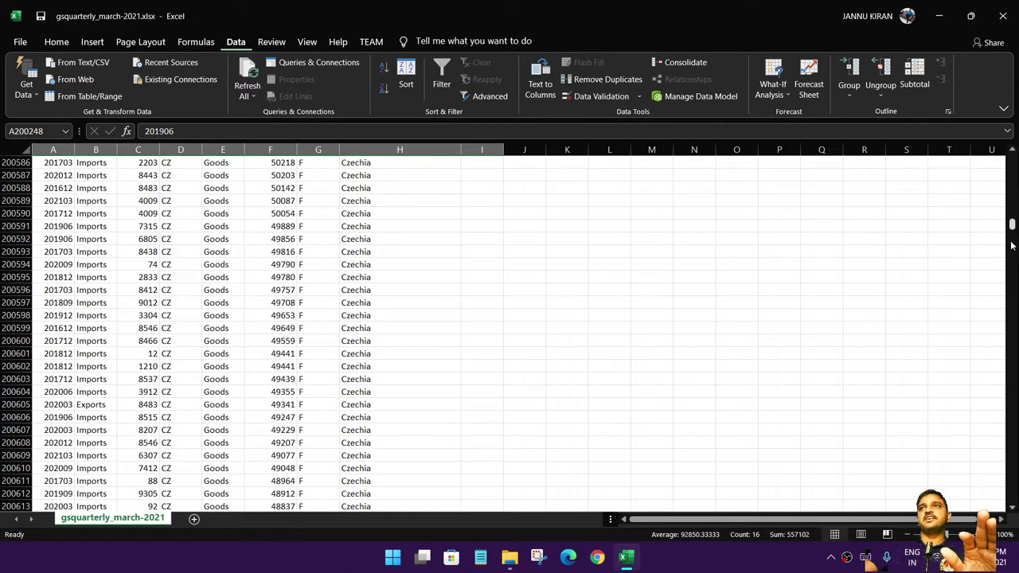
mouse_move(1012, 227)
mouse_down()
mouse_move(988, 510)
mouse_move(995, 252)
mouse_up()
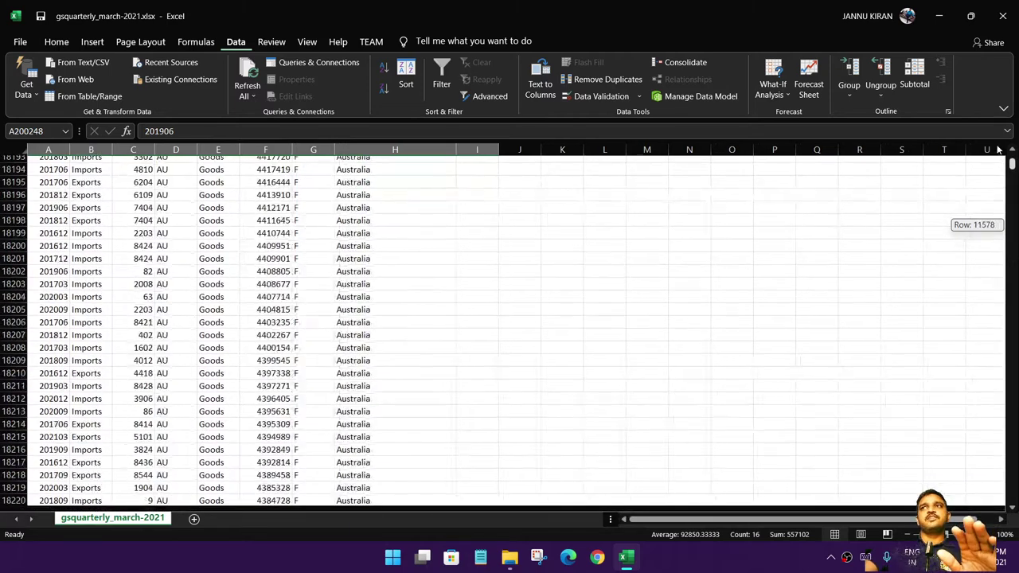
drag(995, 252, 1005, 164)
click(721, 328)
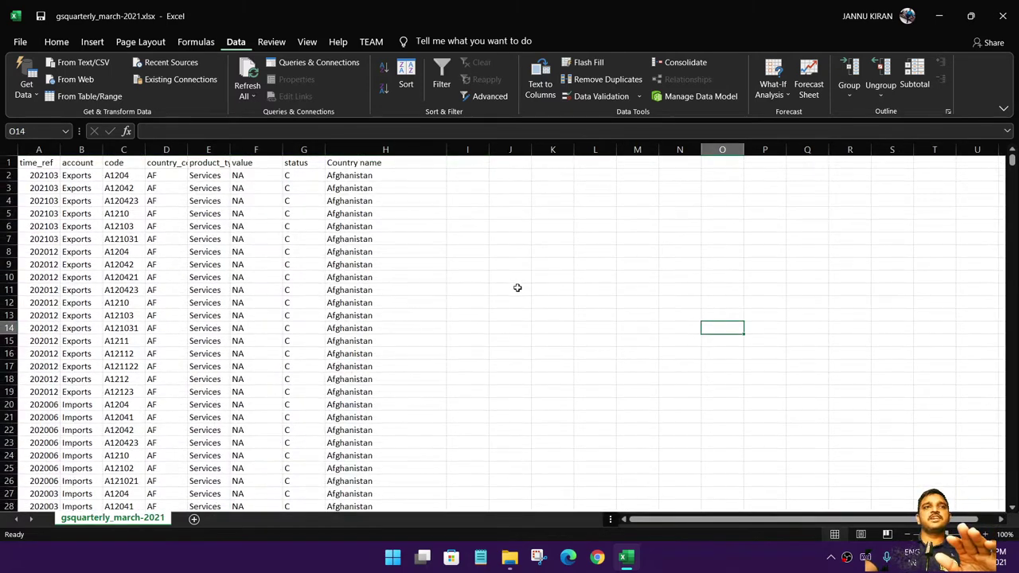
click(543, 277)
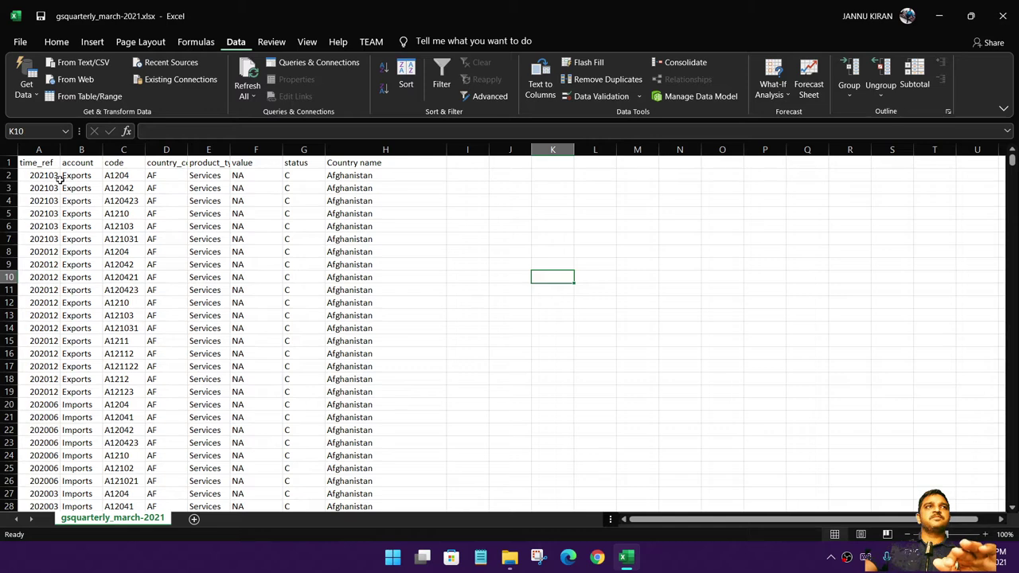
drag(30, 163, 351, 192)
click(466, 226)
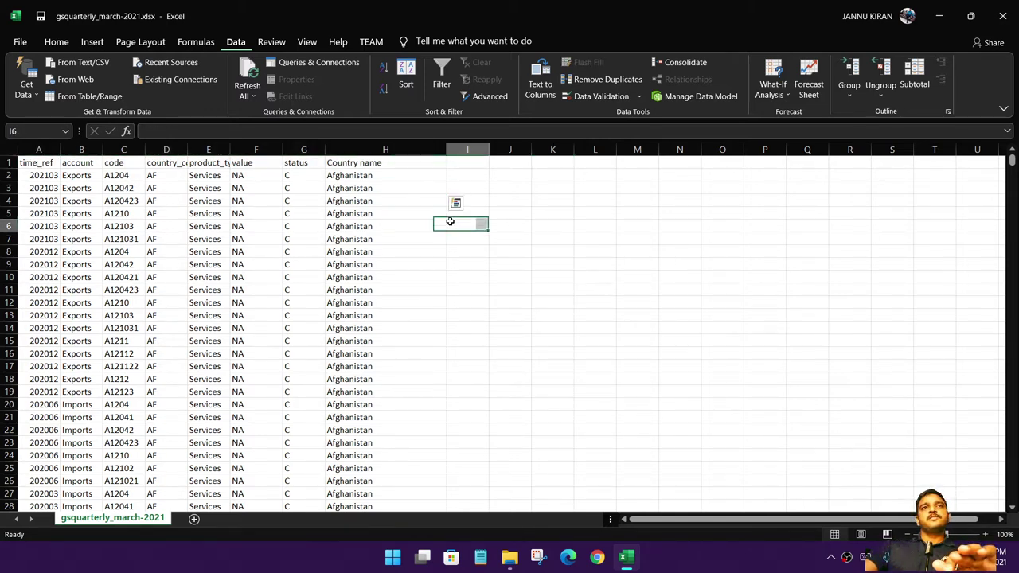
click(374, 177)
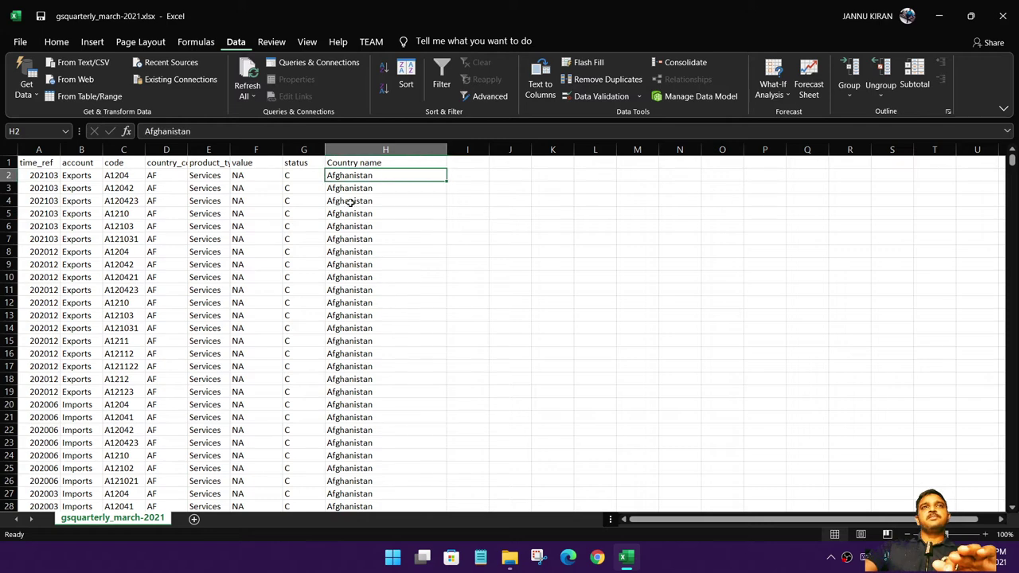
click(465, 212)
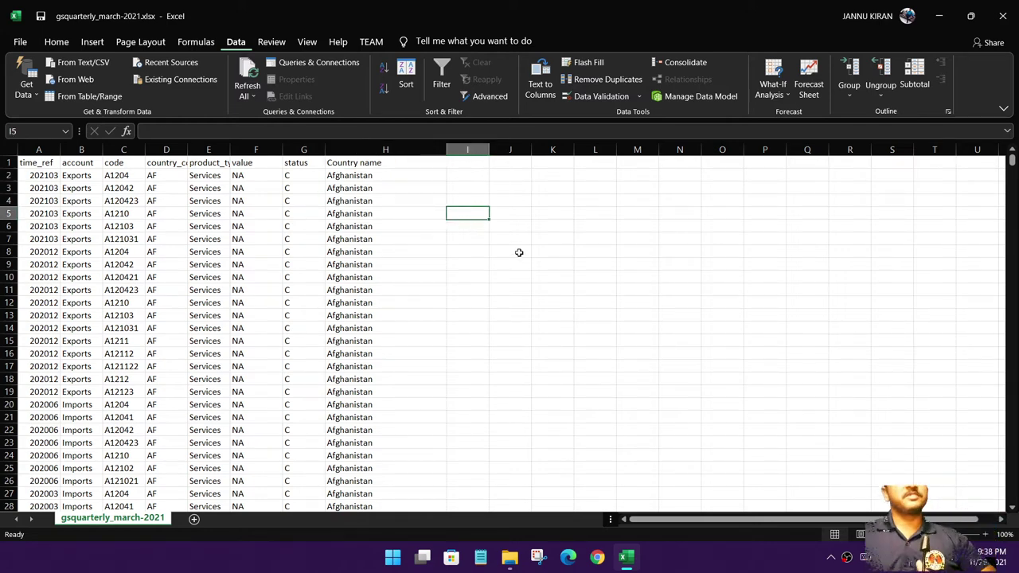
click(461, 177)
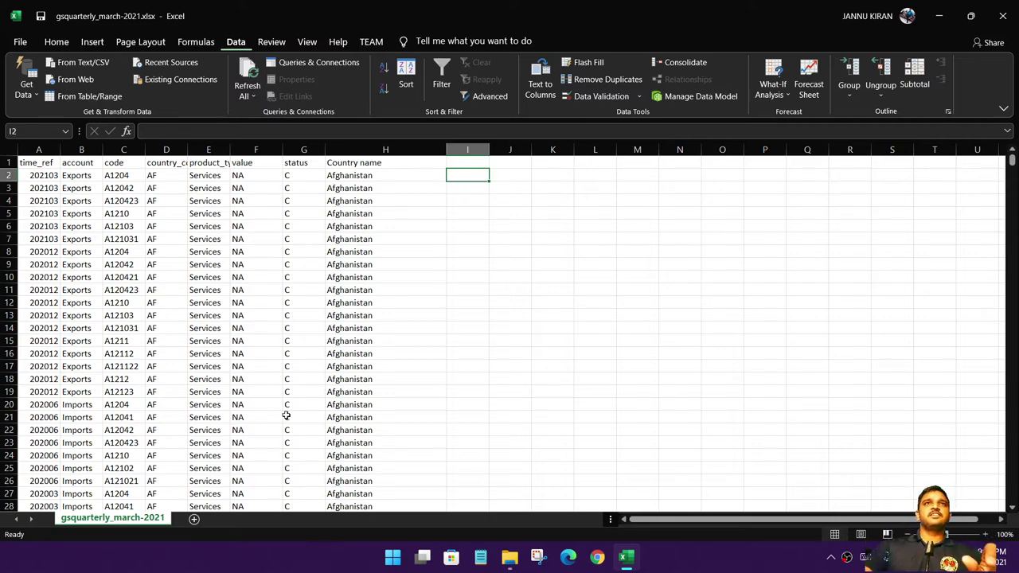
click(348, 192)
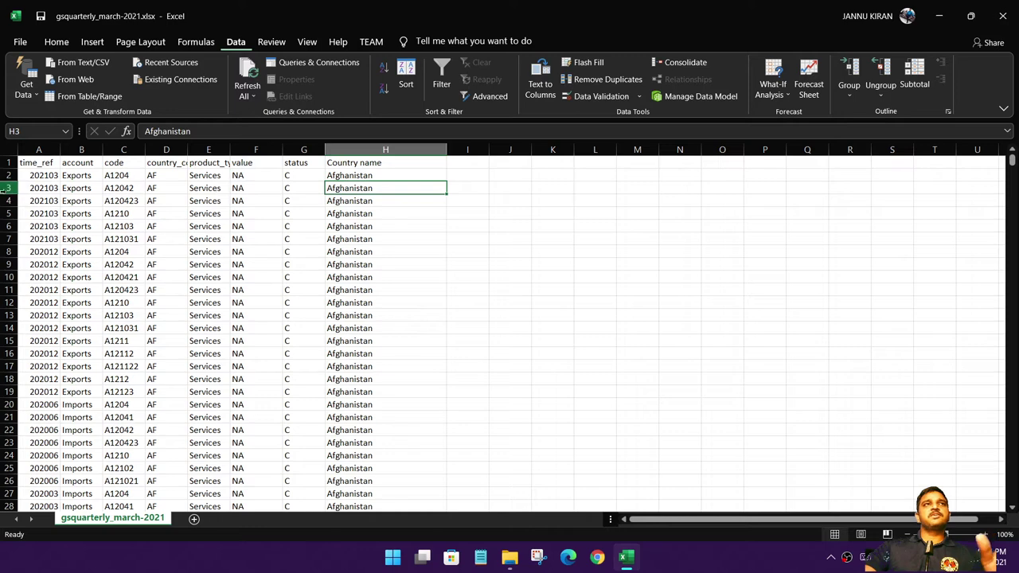
click(7, 162)
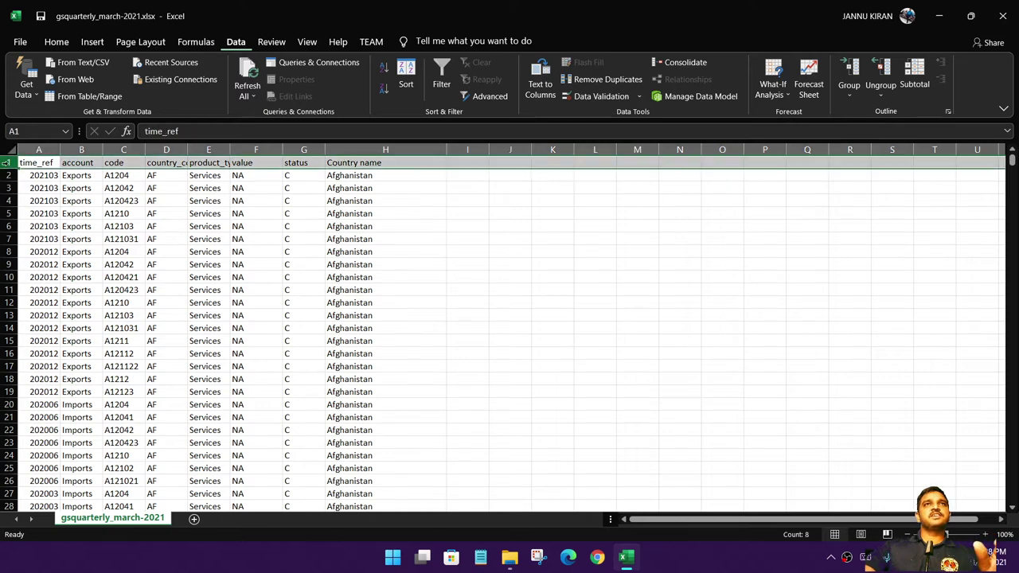
click(444, 71)
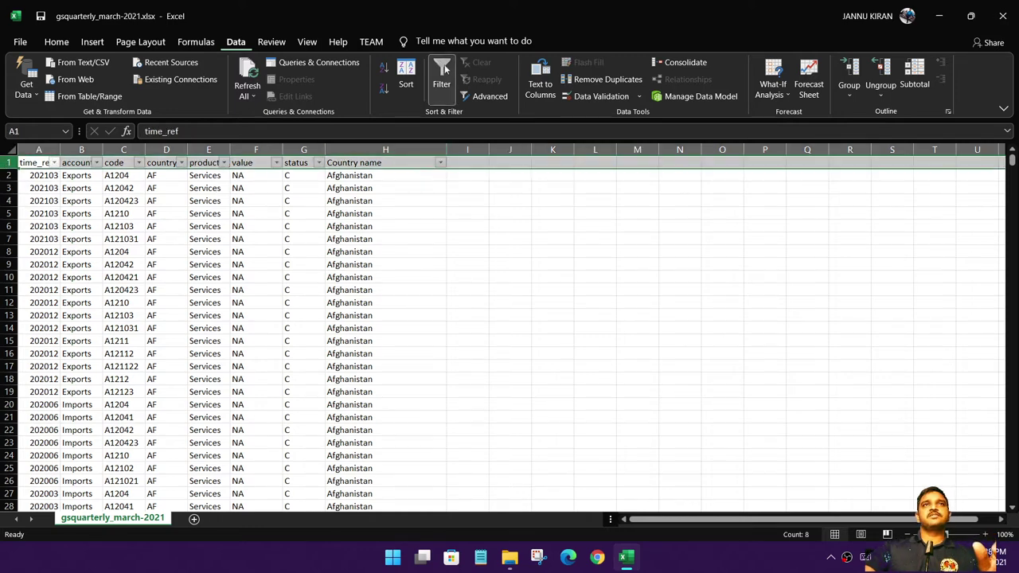
click(438, 163)
mouse_move(438, 318)
mouse_down()
mouse_move(430, 400)
mouse_move(435, 318)
mouse_up()
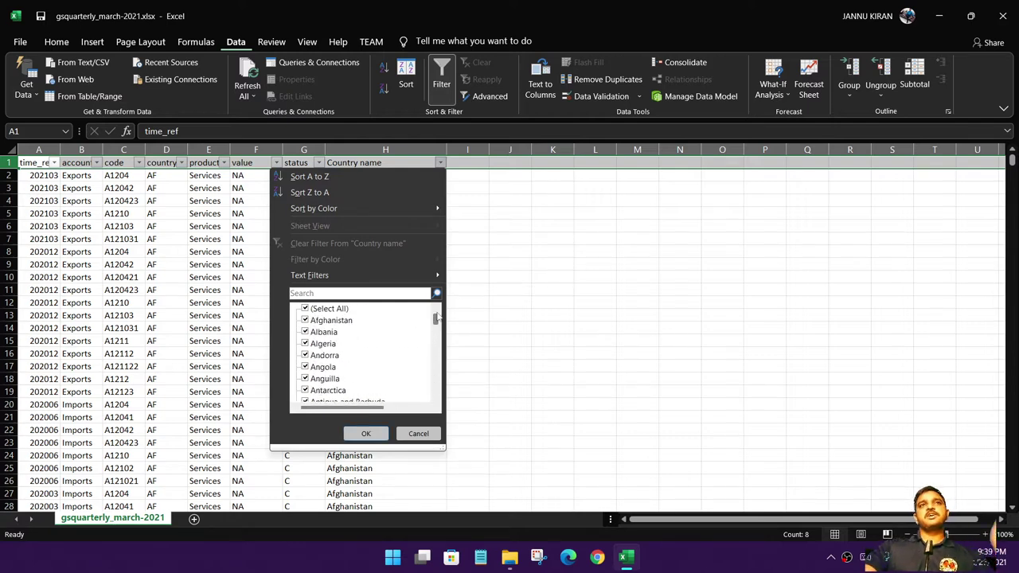
click(532, 279)
click(352, 241)
scroll(354, 247, down, 6)
scroll(354, 247, down, 2)
scroll(357, 251, up, 8)
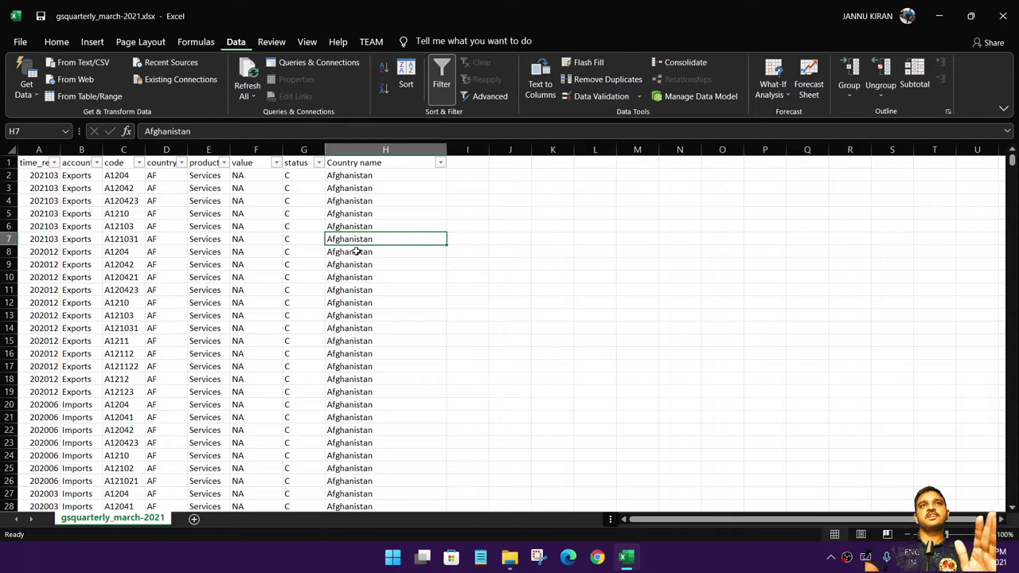
click(450, 72)
click(467, 176)
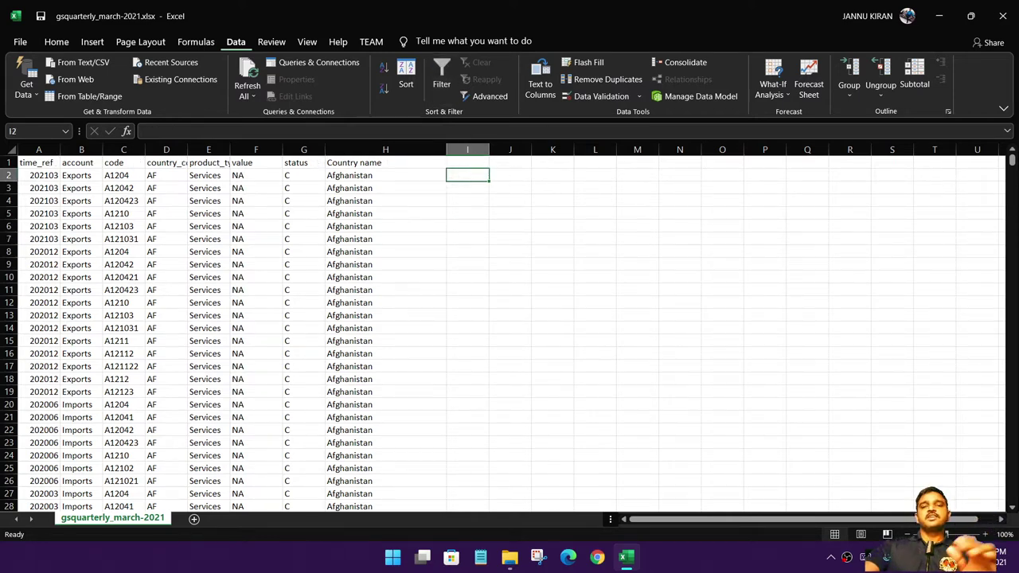
- Set the helper column's starting value in I1 to 0
text(=)
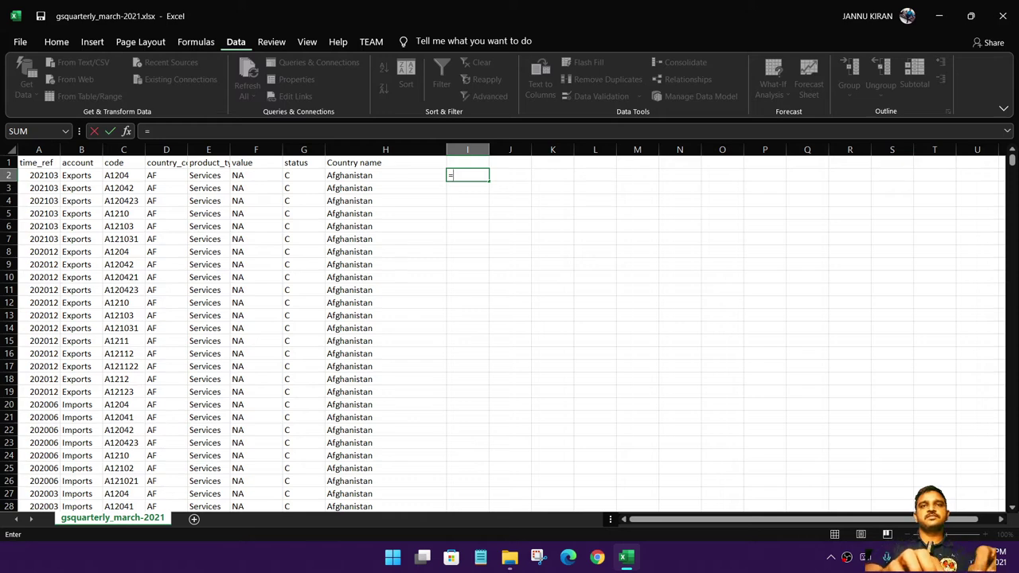
key(Escape)
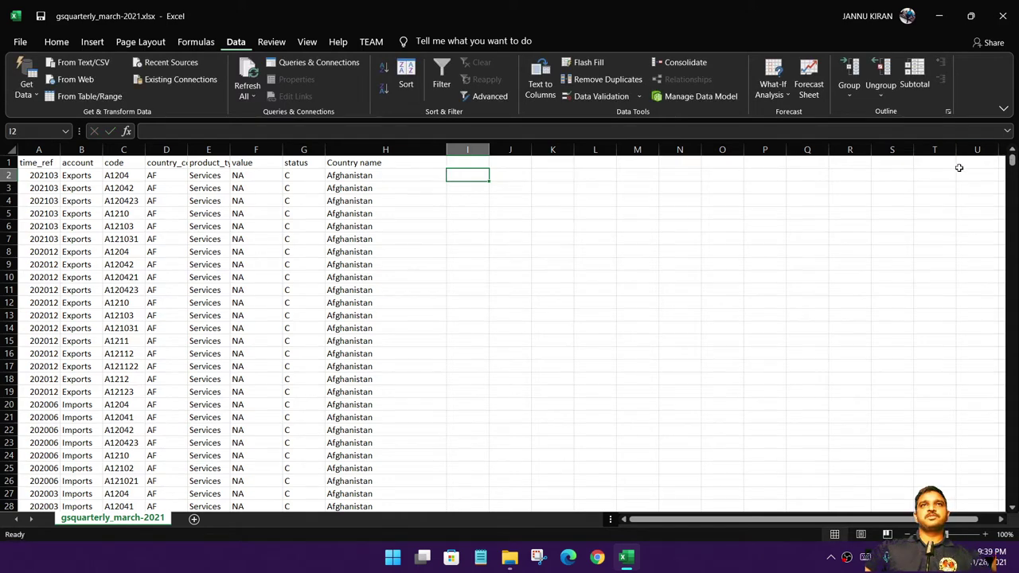
click(460, 161)
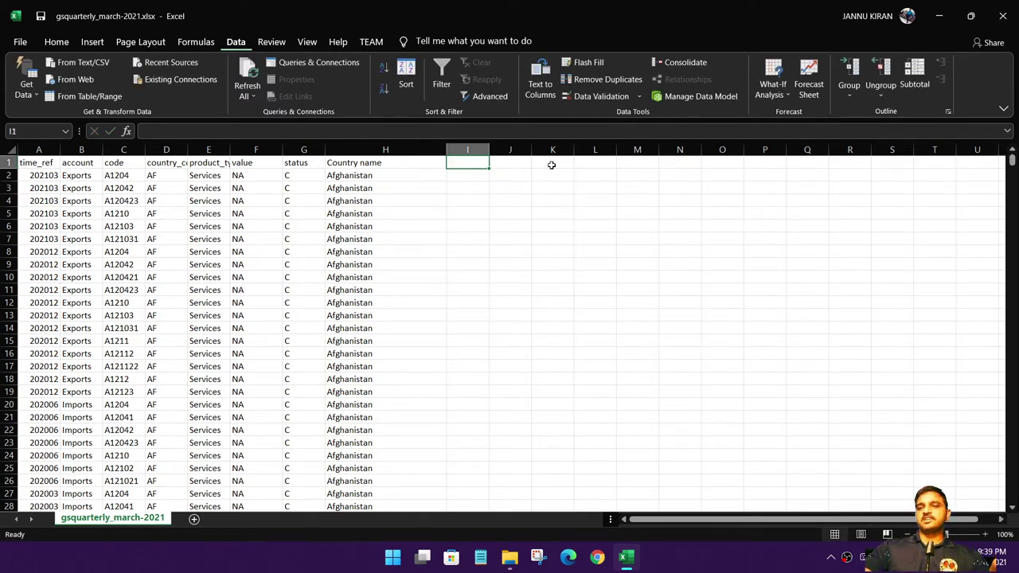
text(=)
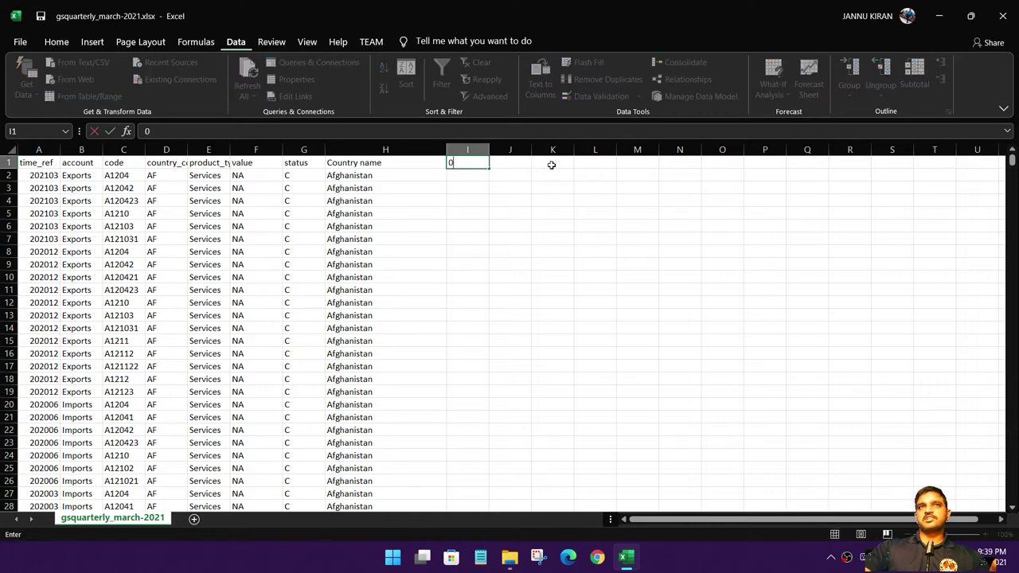
click(551, 164)
key(Return)
- Enter =IF(H1<>H2,I1+1,I1-1) in I2 to count country changes
text(=)
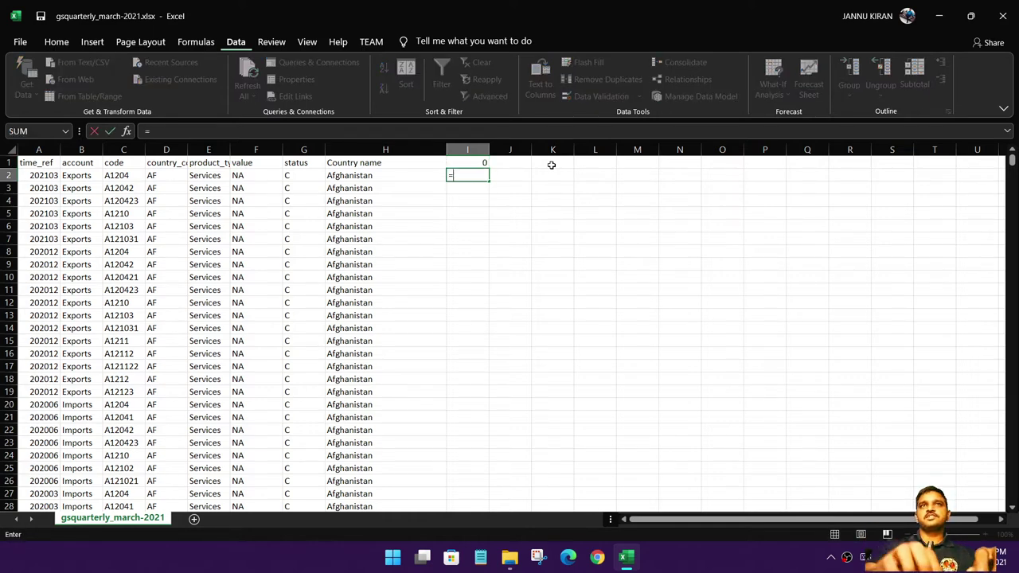
text(if)
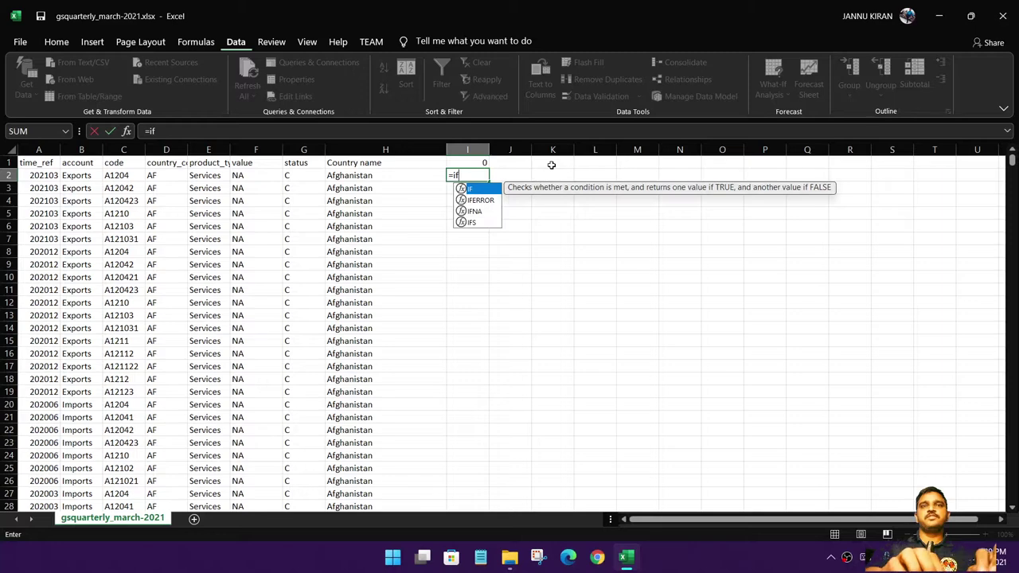
text(()
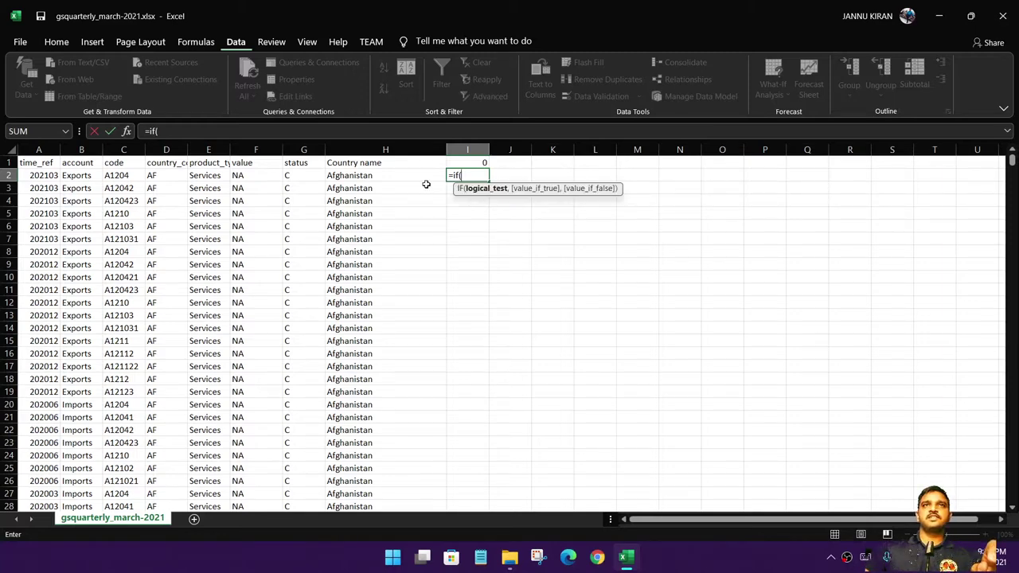
click(392, 163)
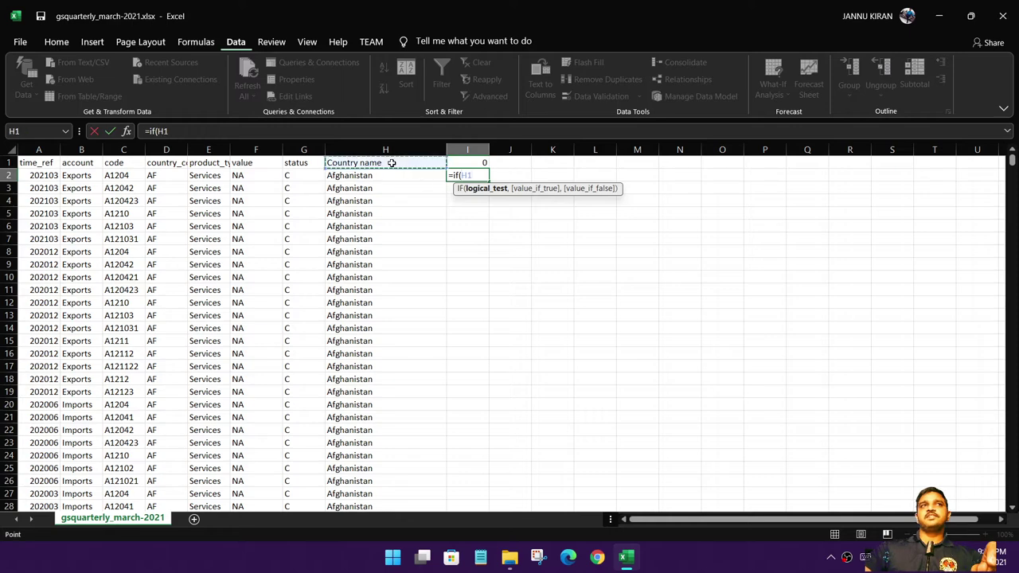
text(<>)
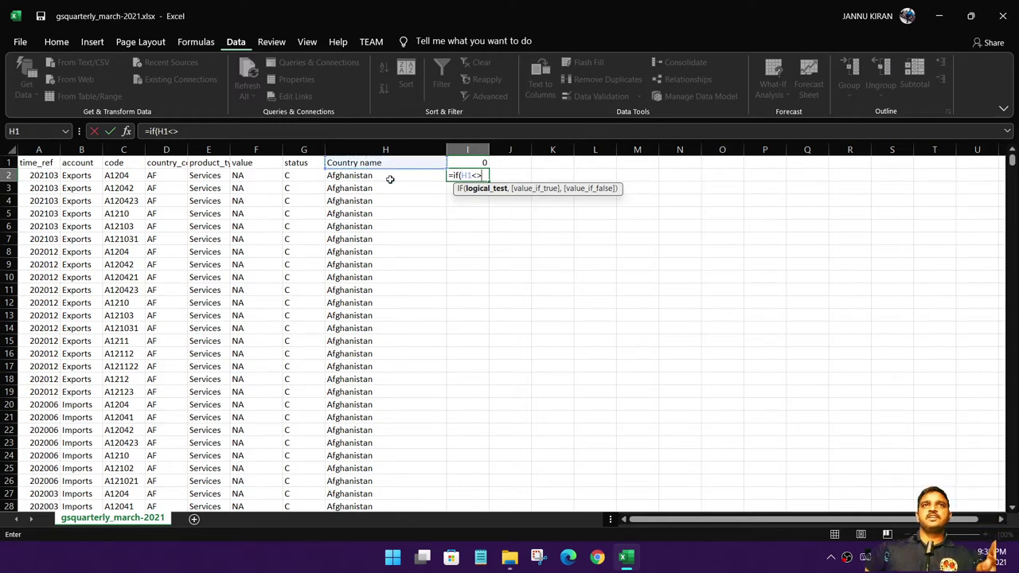
click(390, 176)
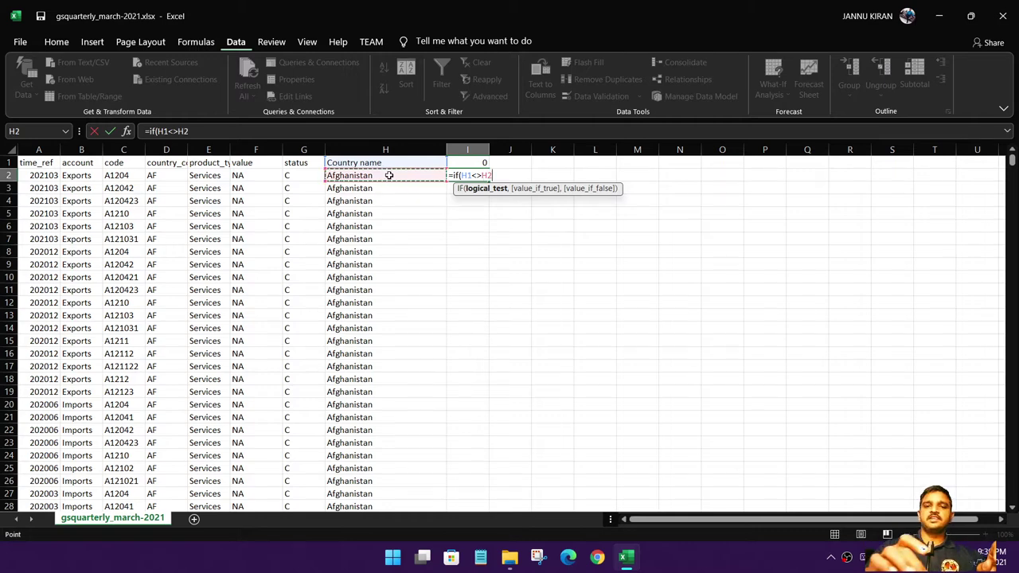
text(,)
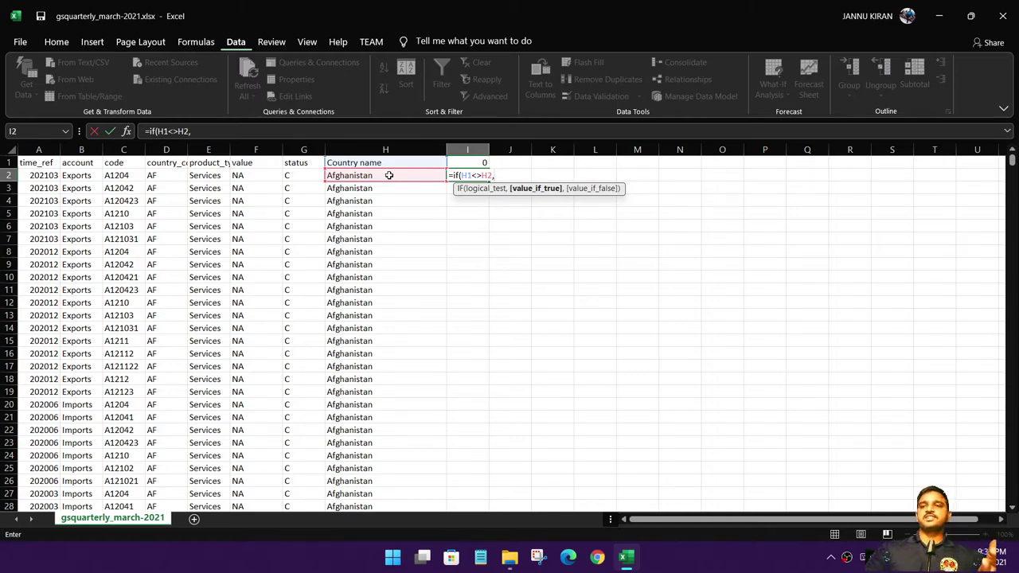
click(479, 163)
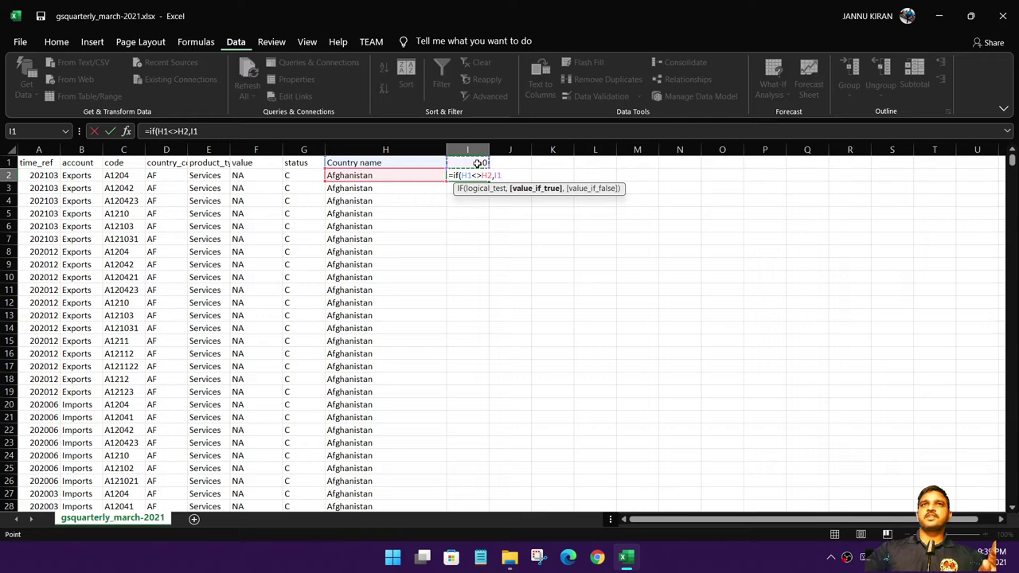
text(+1)
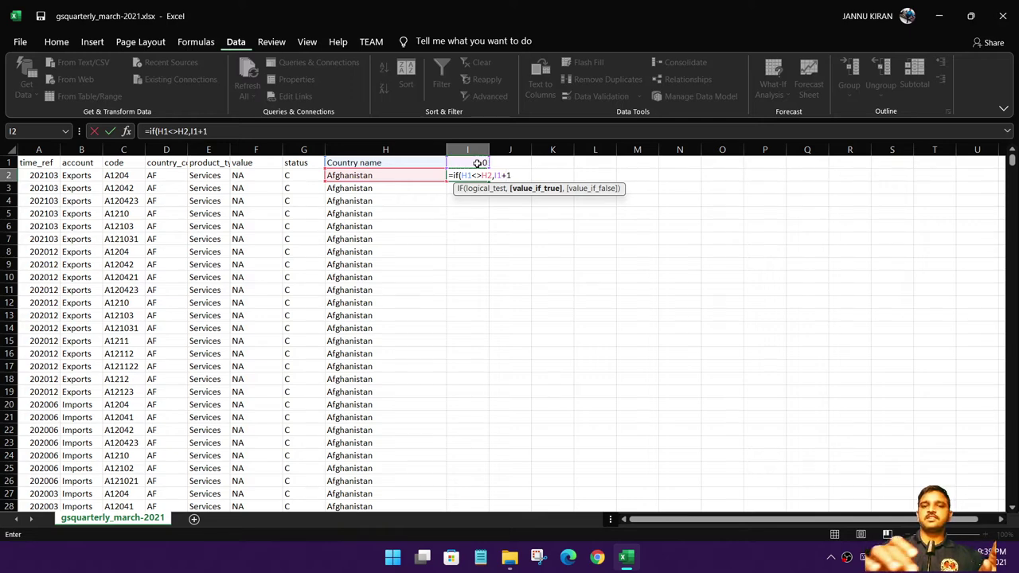
text(,)
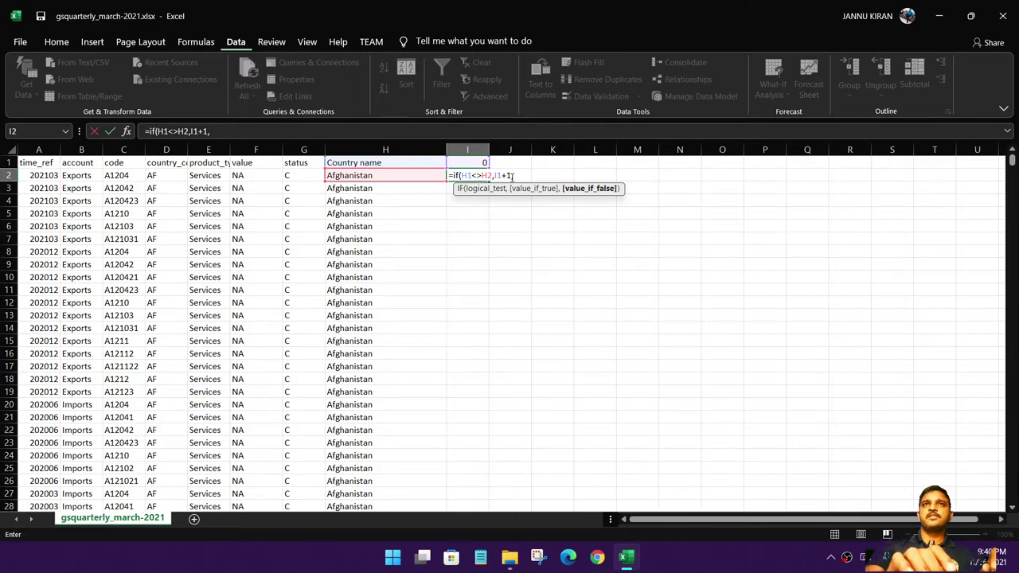
text(i1-1)
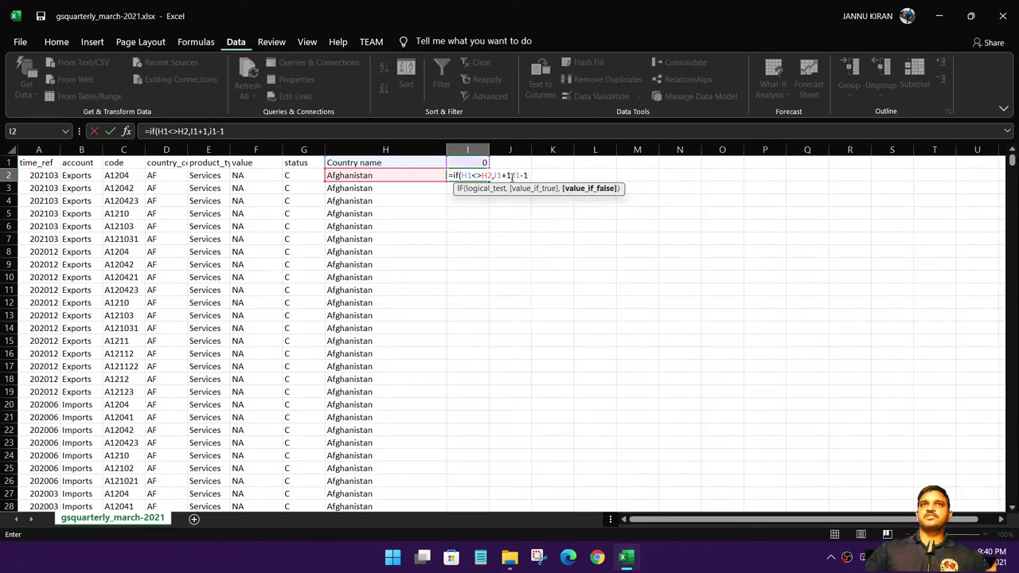
text())
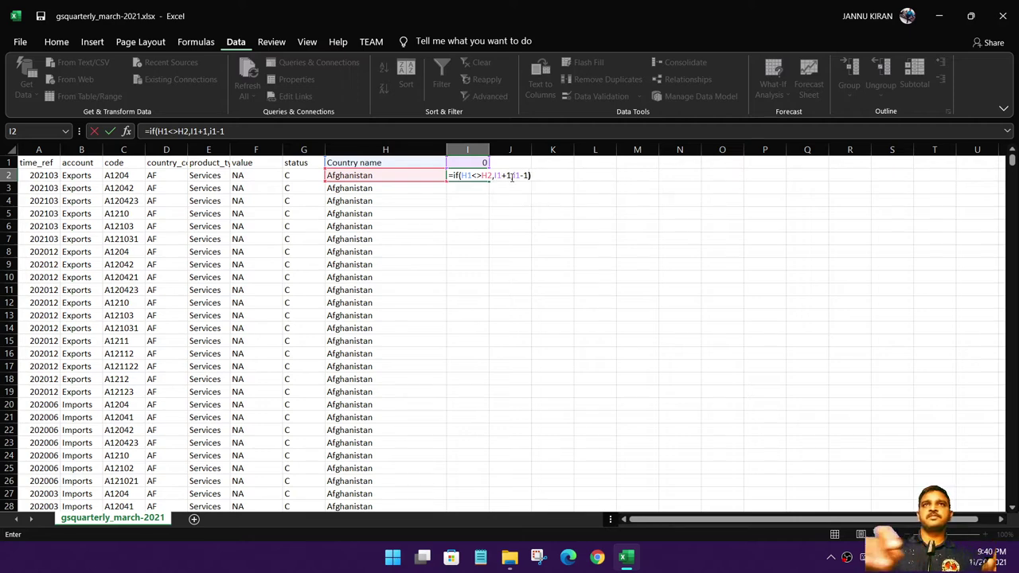
key(Return)
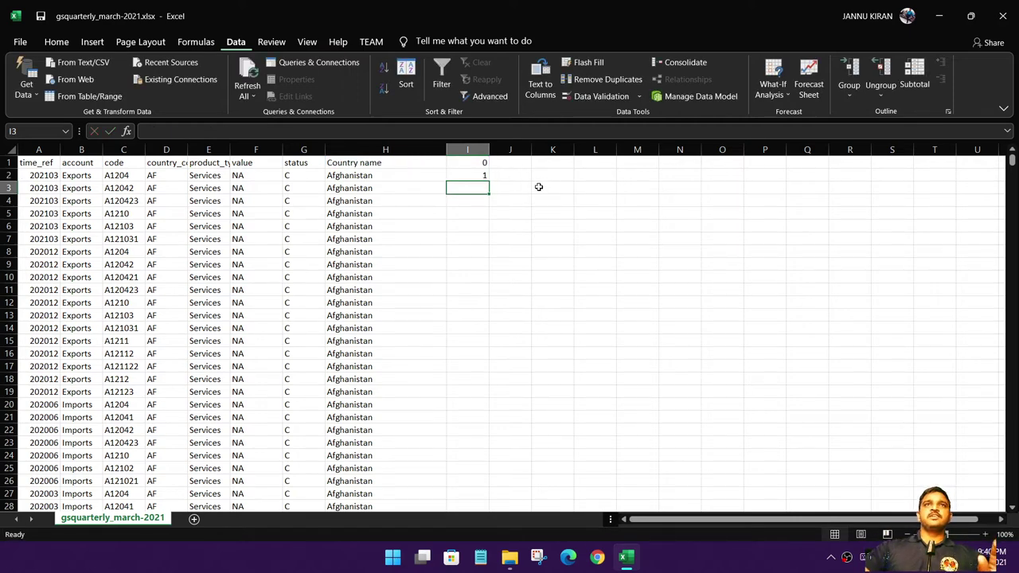
- Copy the I2 counter formula down to I3 and compare its country references
click(474, 176)
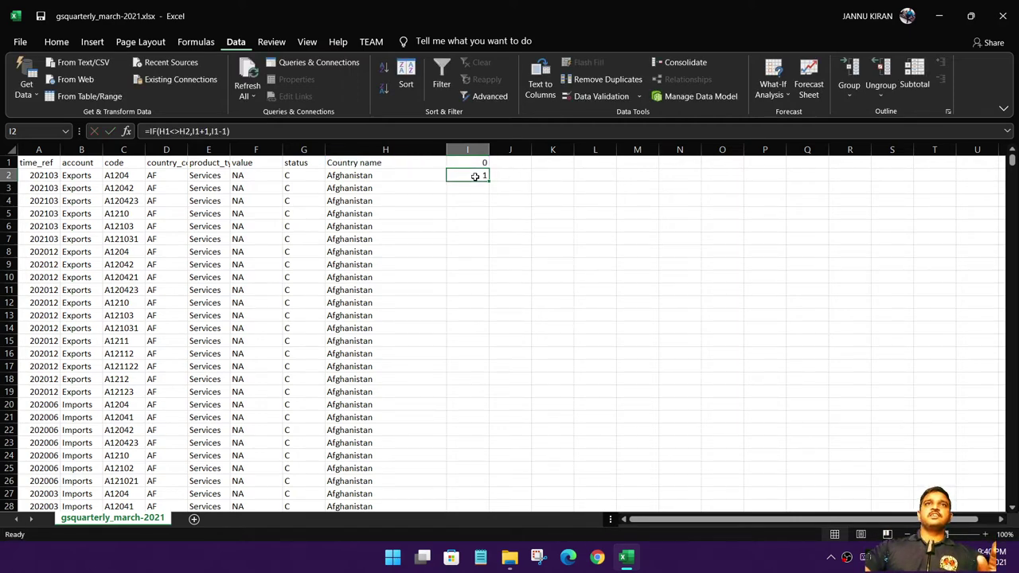
click(369, 164)
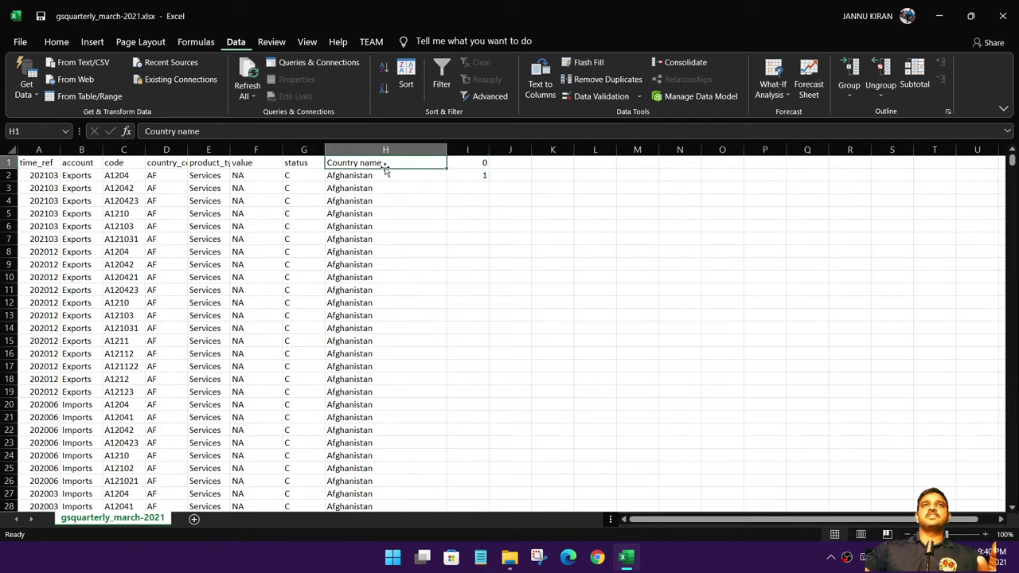
click(483, 176)
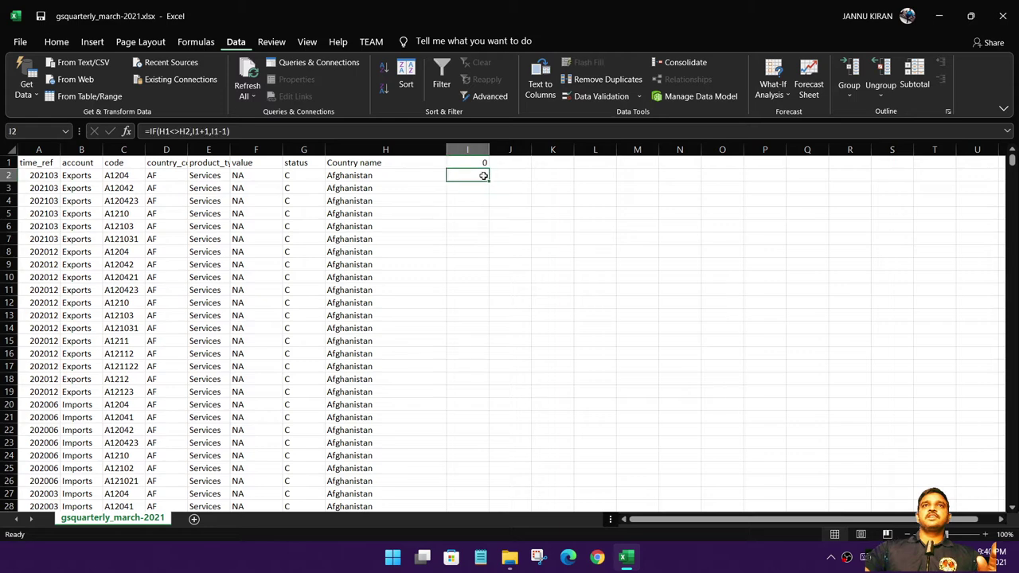
drag(491, 182, 489, 195)
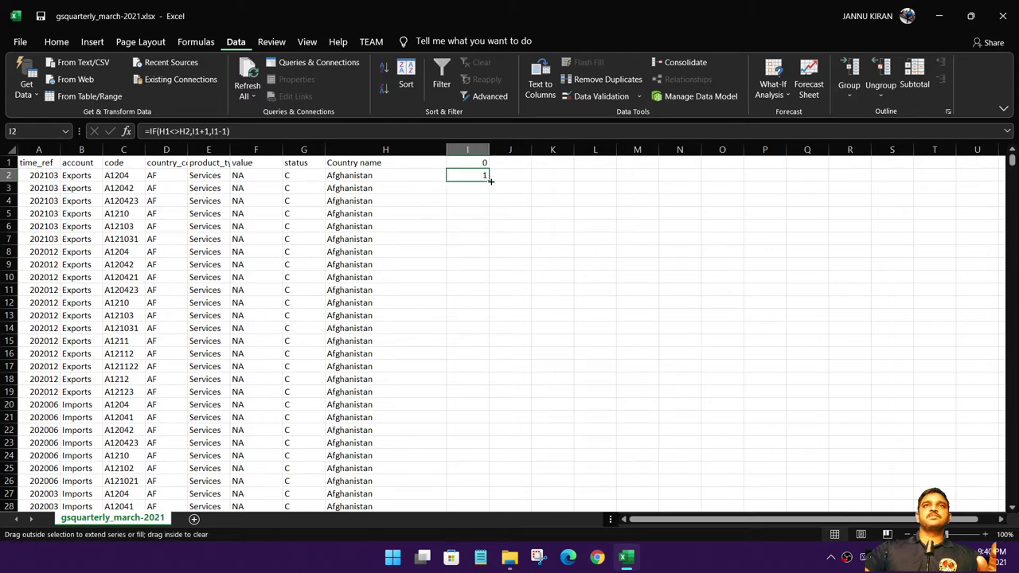
click(535, 186)
click(466, 188)
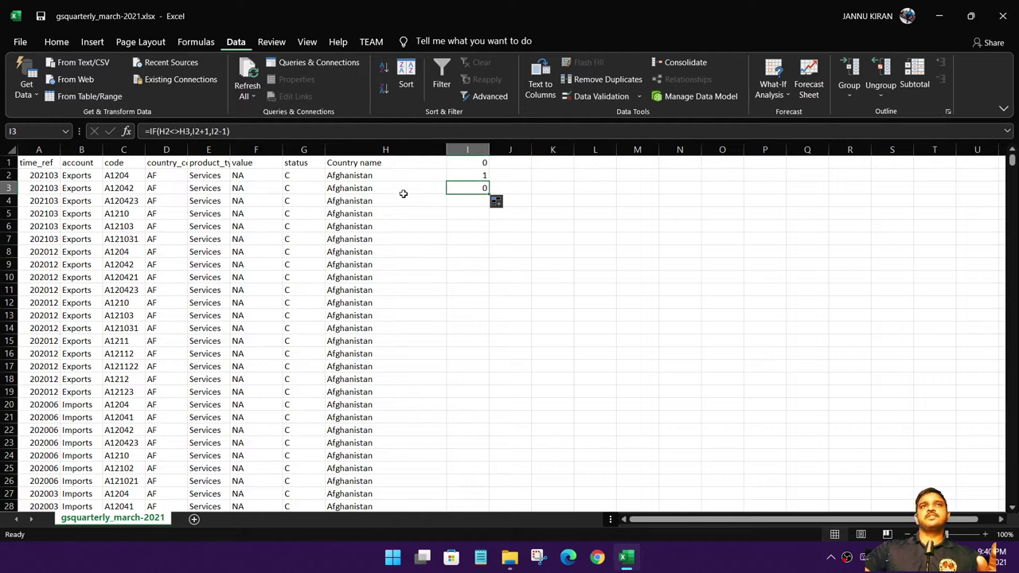
drag(392, 188, 391, 179)
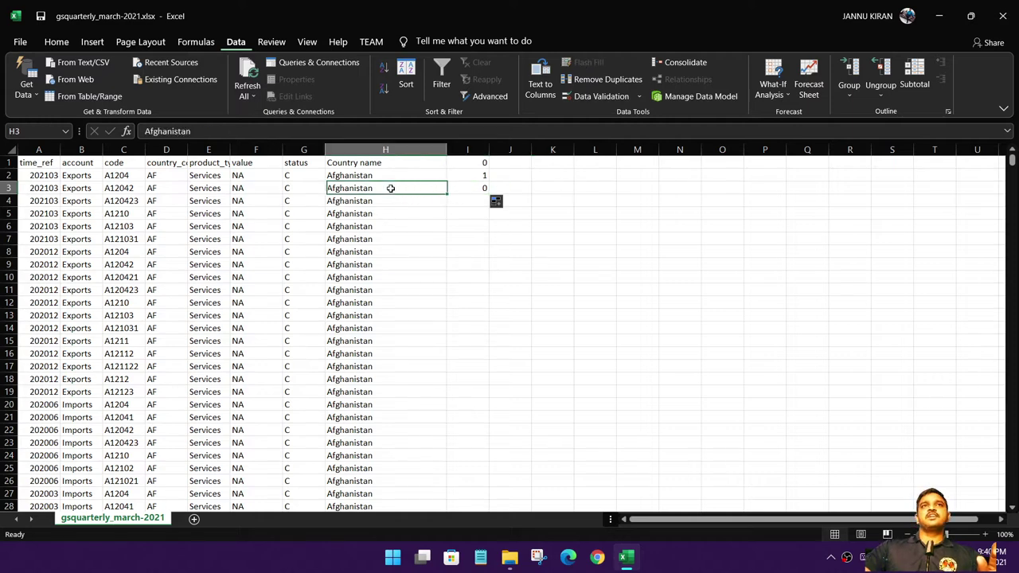
click(519, 188)
click(477, 189)
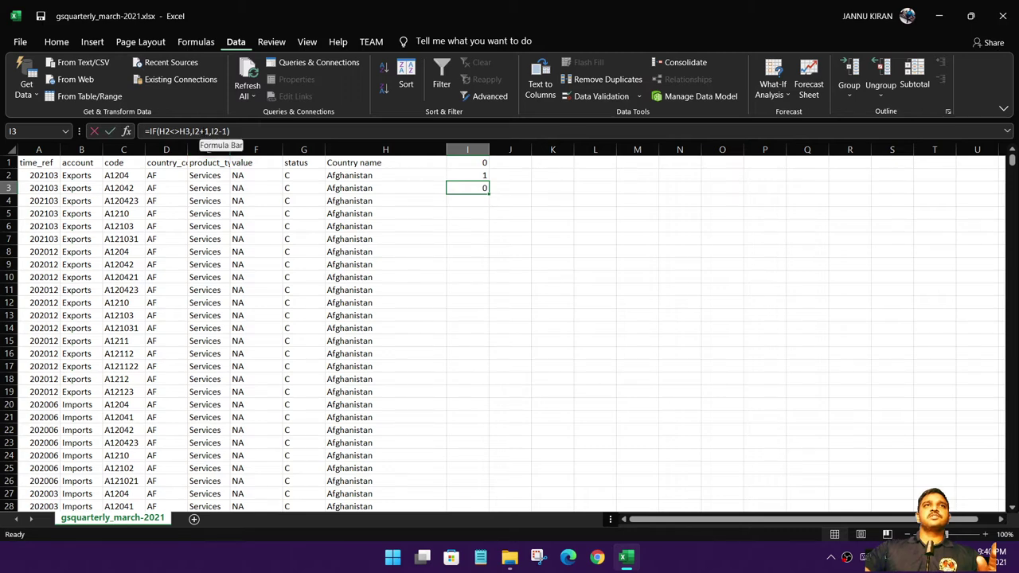
- Edit the I3 formula to remove the +1 from its true branch
click(204, 132)
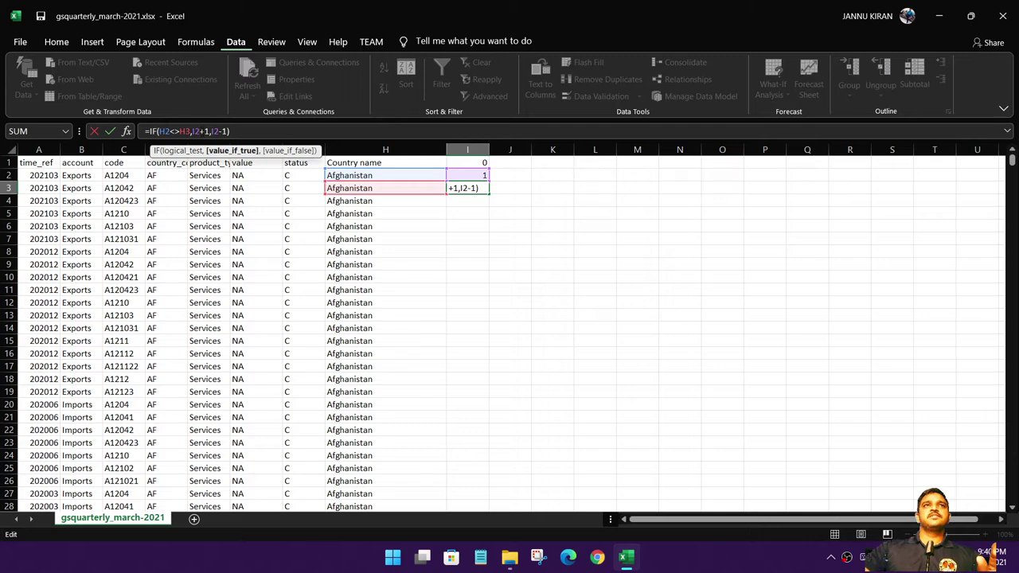
key(BackSpace)
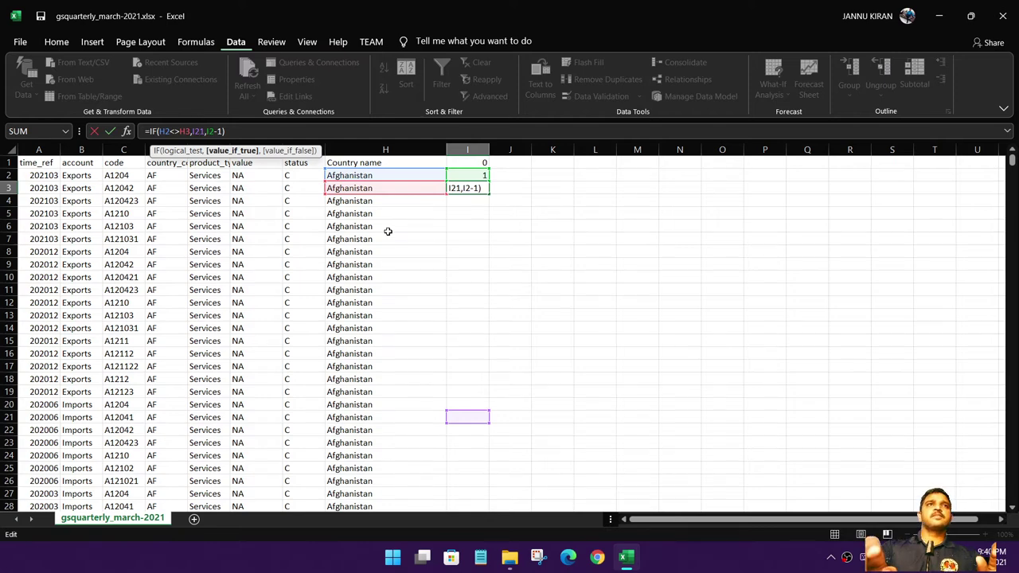
key(Delete)
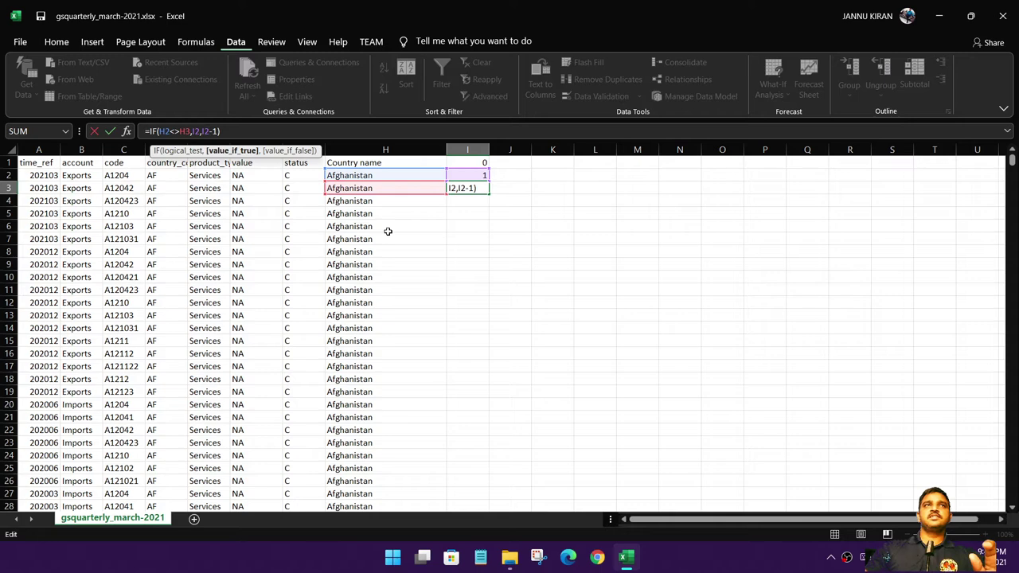
key(Return)
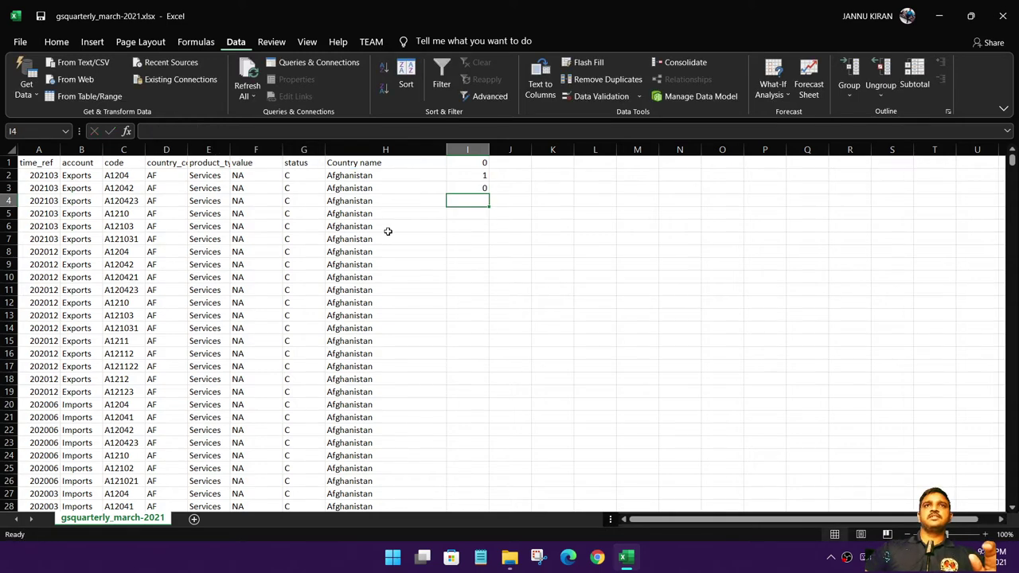
- Recopy I2 into I3, review I2, then clear I2:I3 leaving only 0 in I1
click(481, 175)
drag(488, 181, 488, 195)
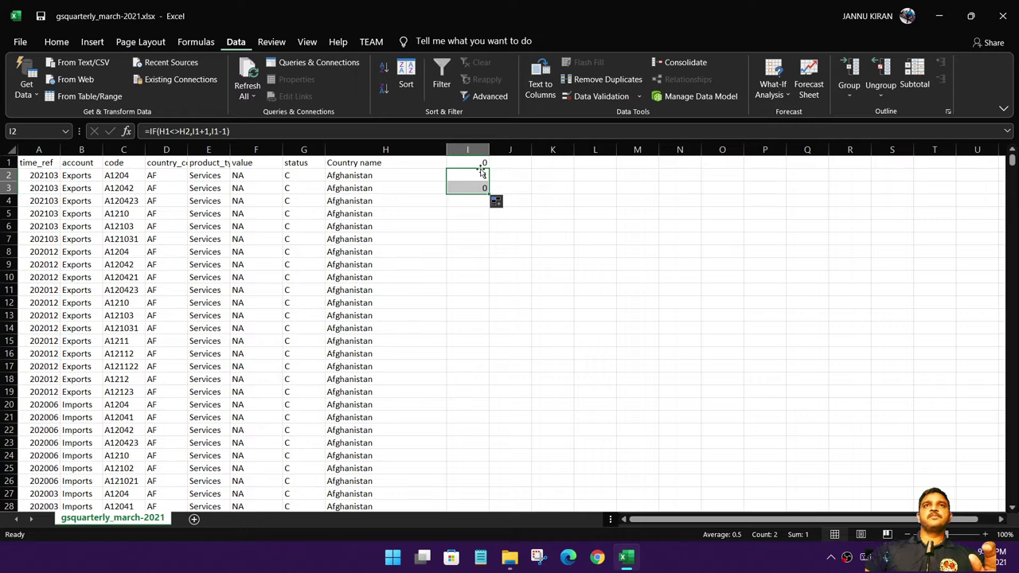
click(481, 174)
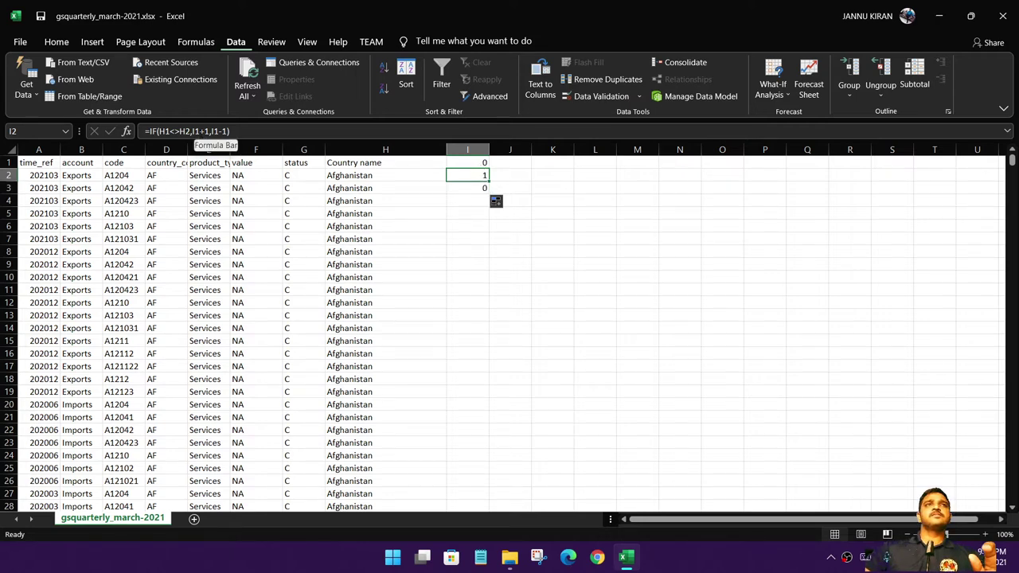
click(199, 133)
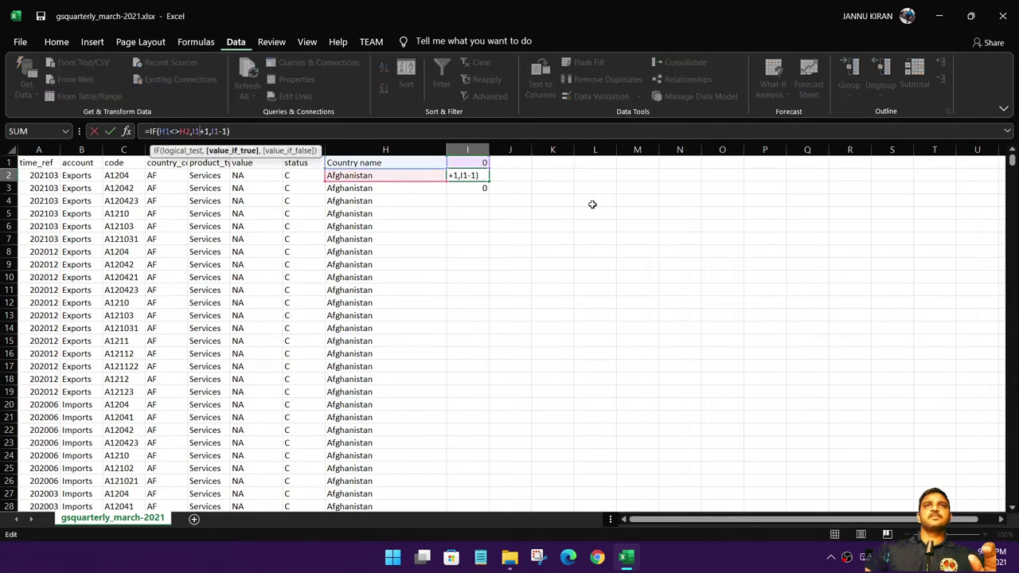
click(553, 238)
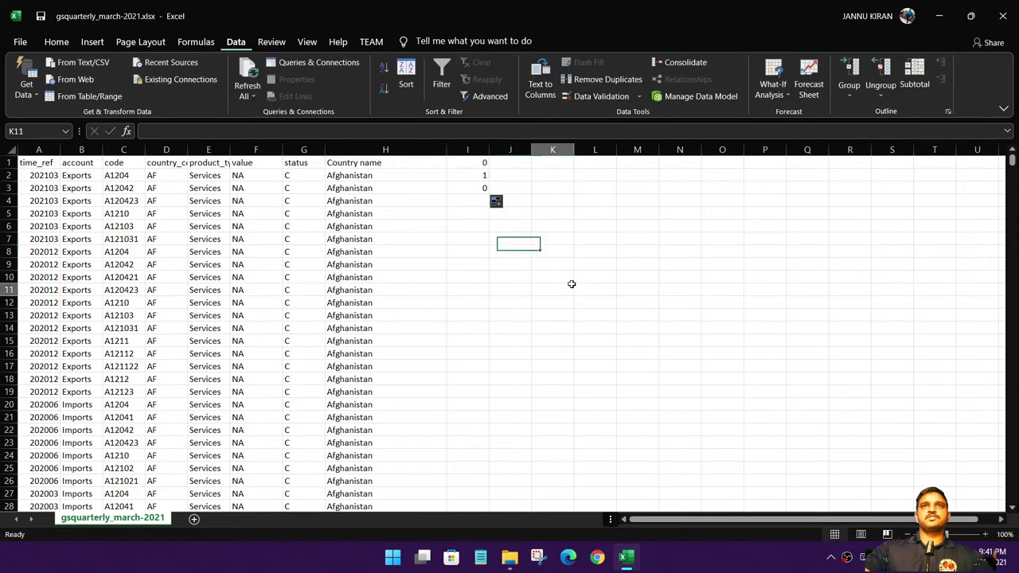
click(475, 173)
key(Delete)
click(476, 188)
key(Delete)
click(476, 176)
- Enter =IF(H1<>H2,I1+1,I1) in I2 to start the country group counter
text(=)
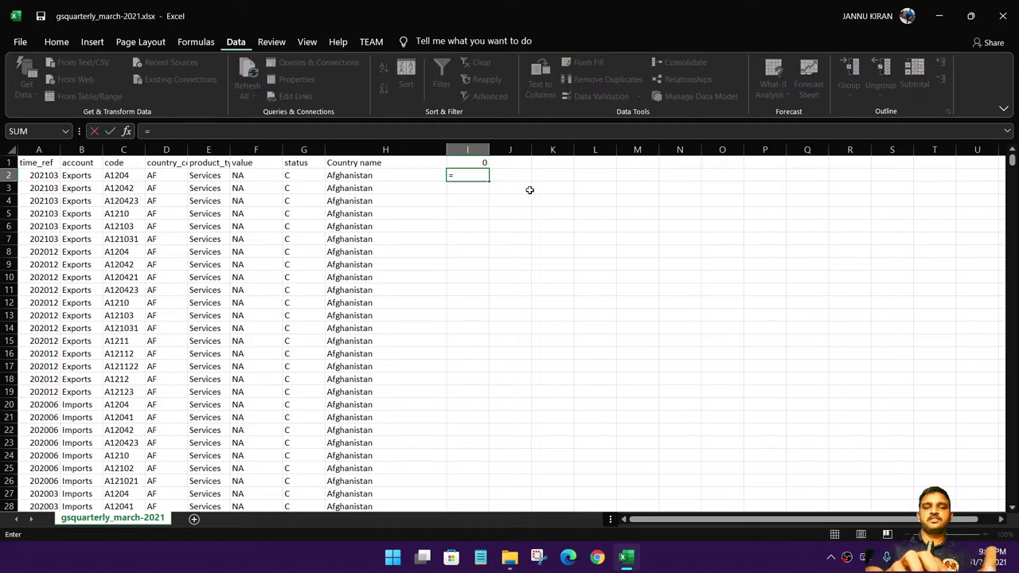
text(if)
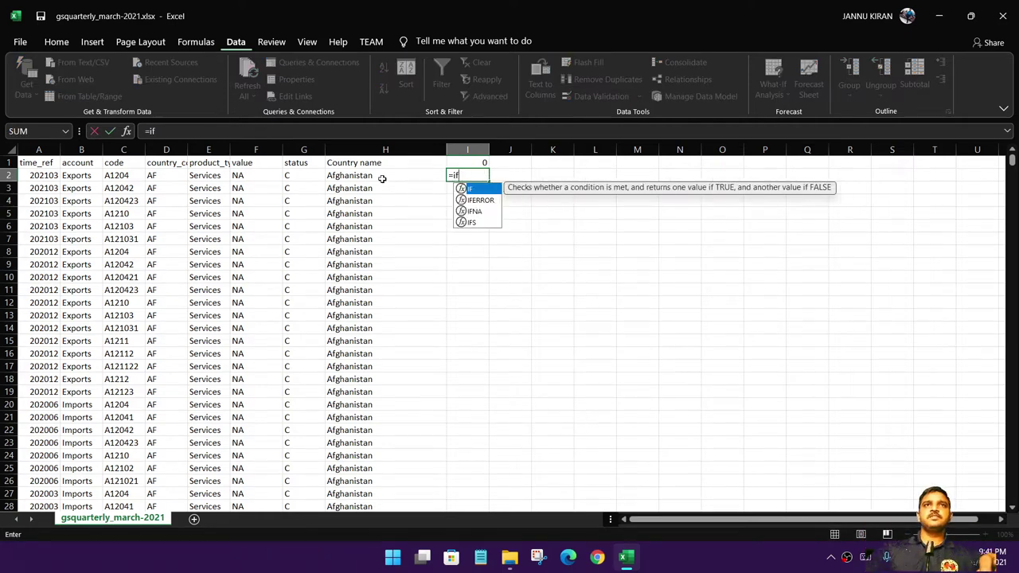
click(382, 162)
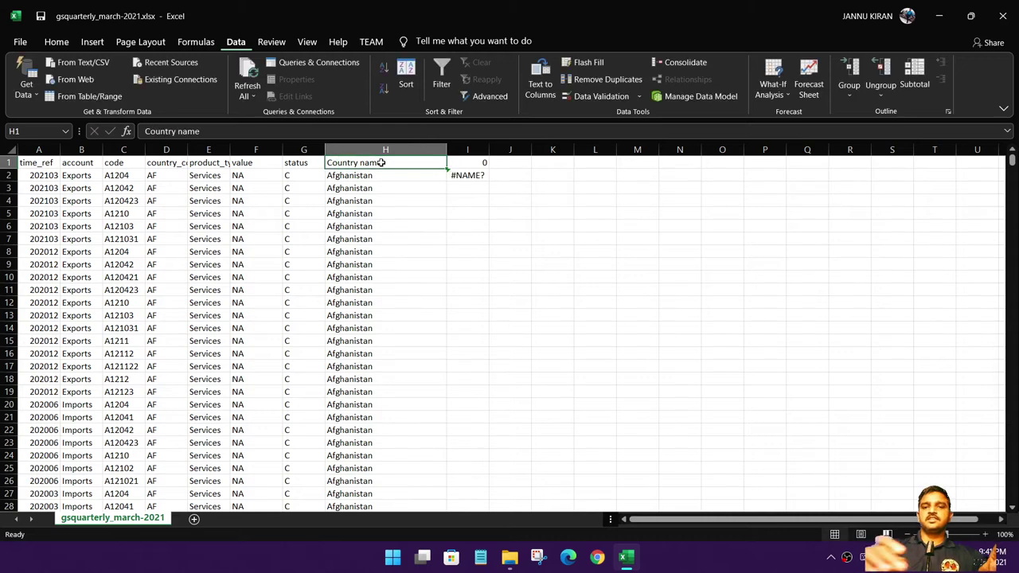
text(<>)
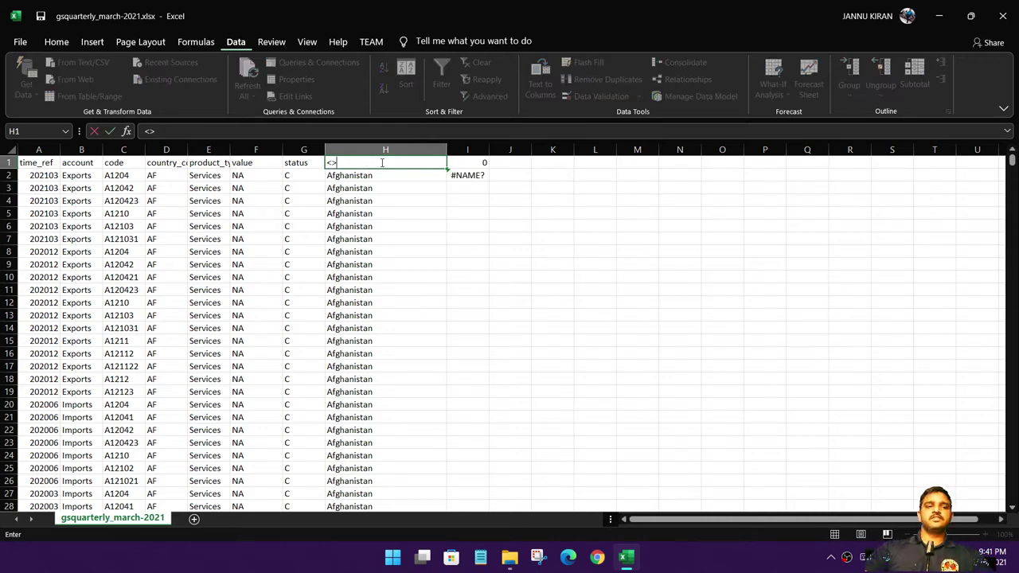
key(Escape)
click(481, 171)
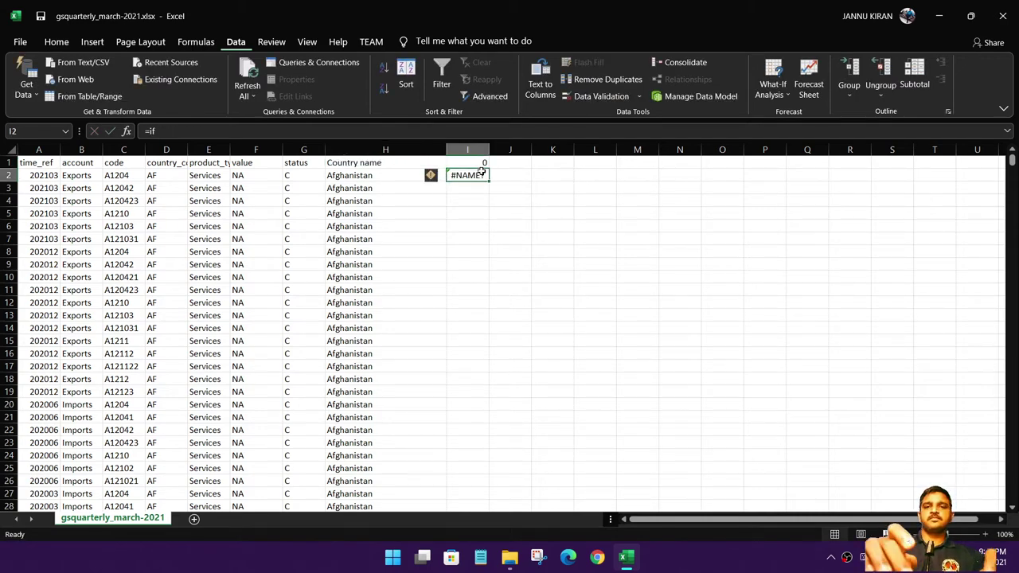
text(=if()
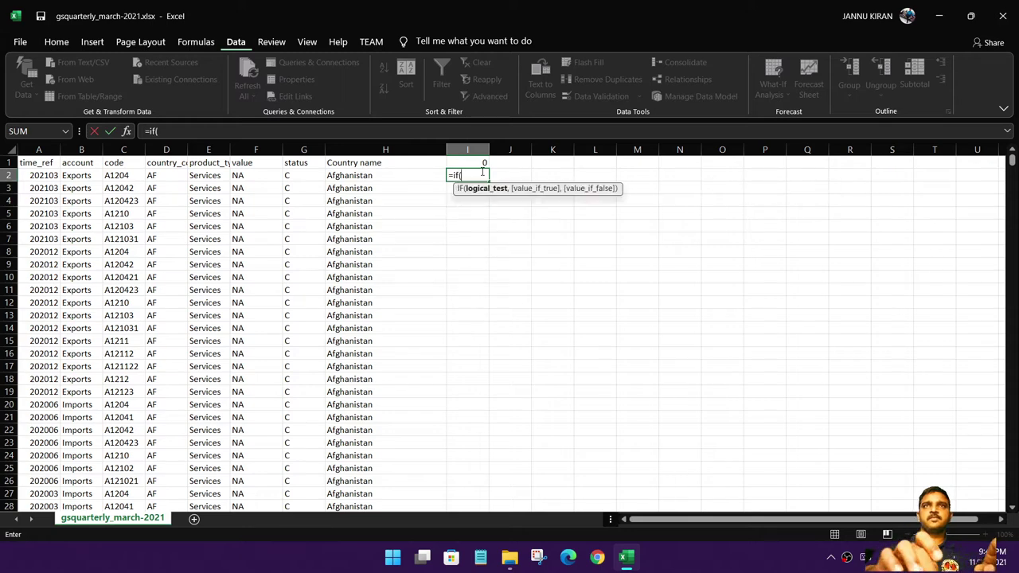
click(365, 164)
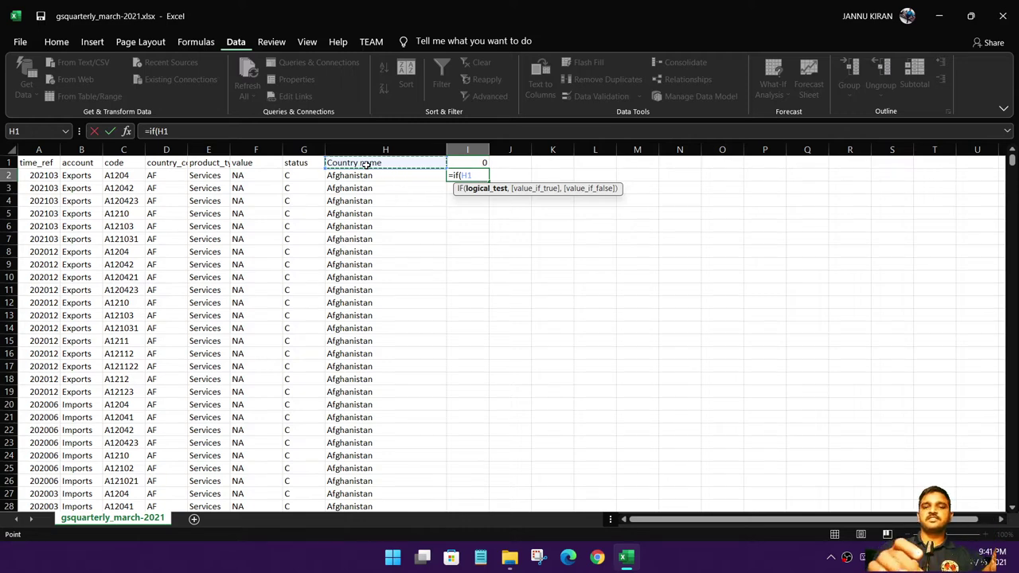
text(<>)
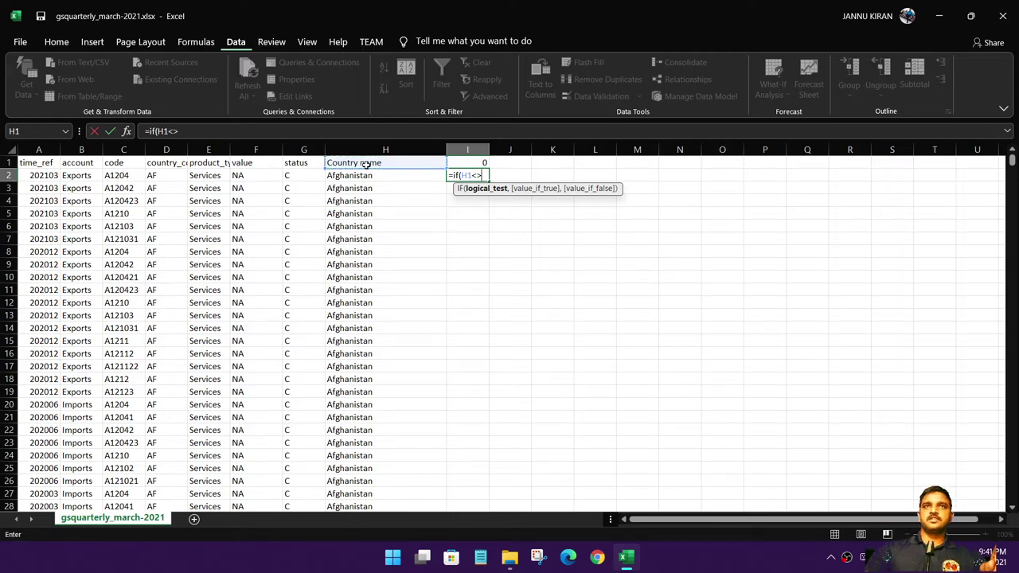
click(380, 174)
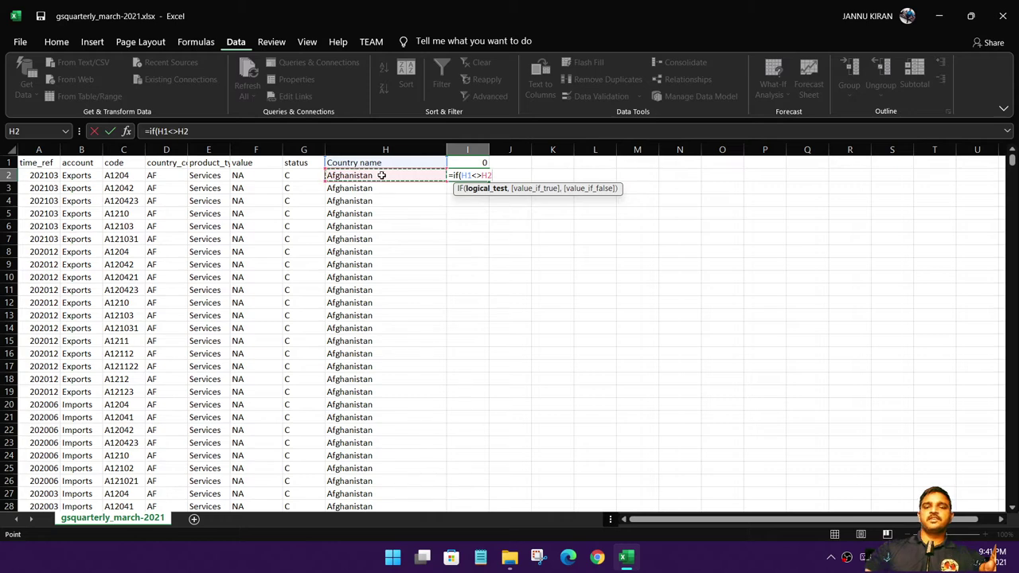
text(,)
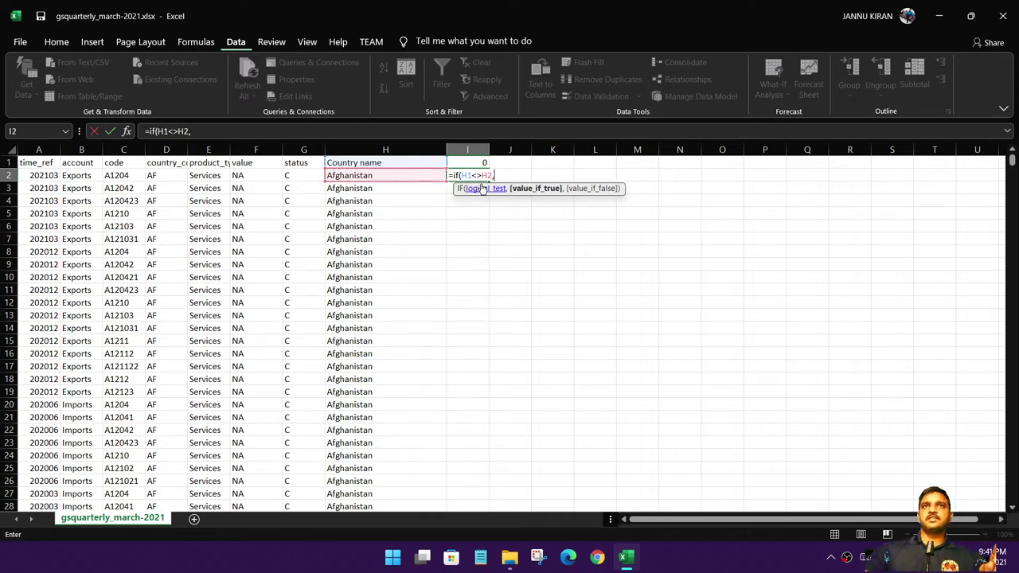
click(476, 161)
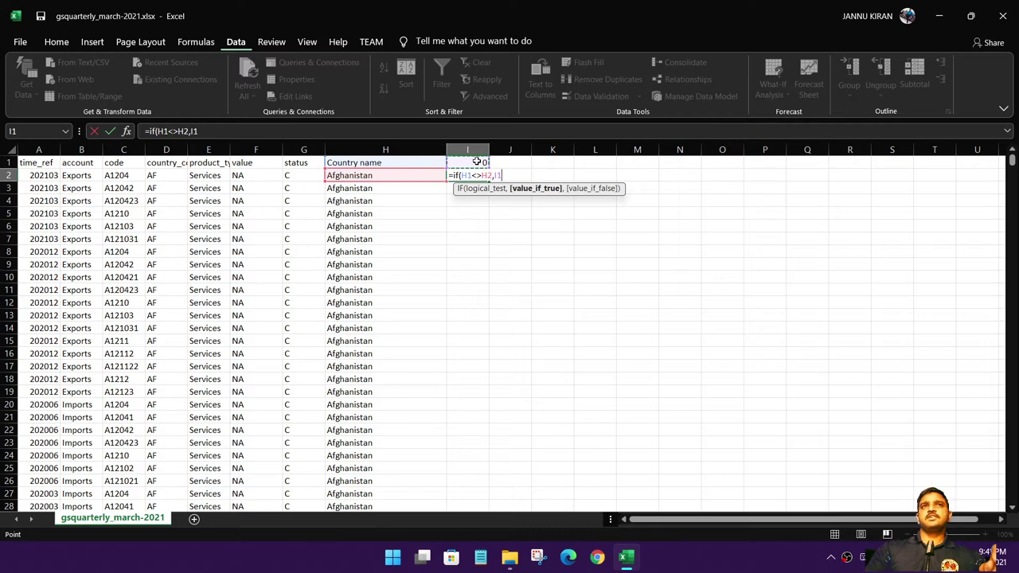
text(+)
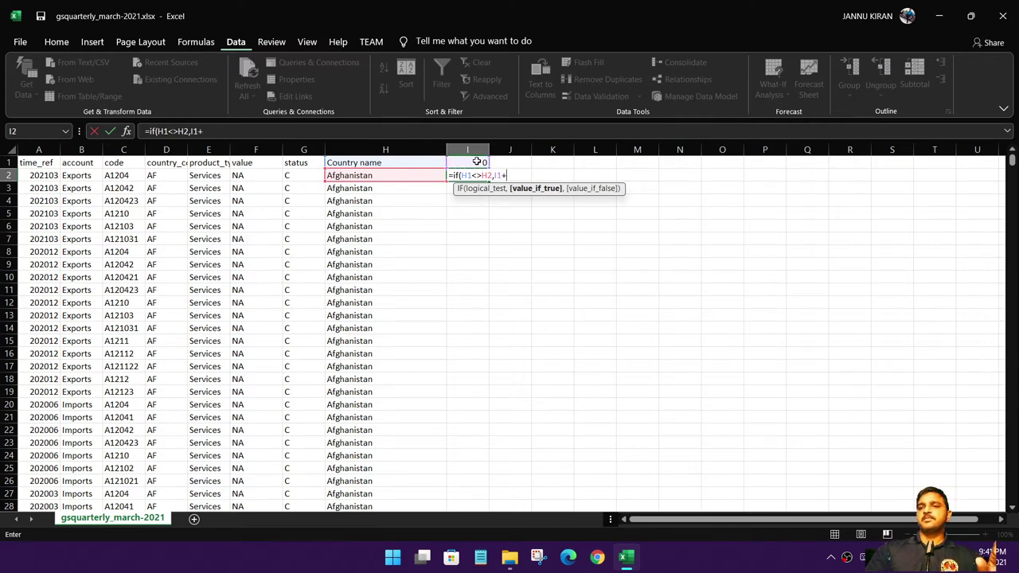
text(1,)
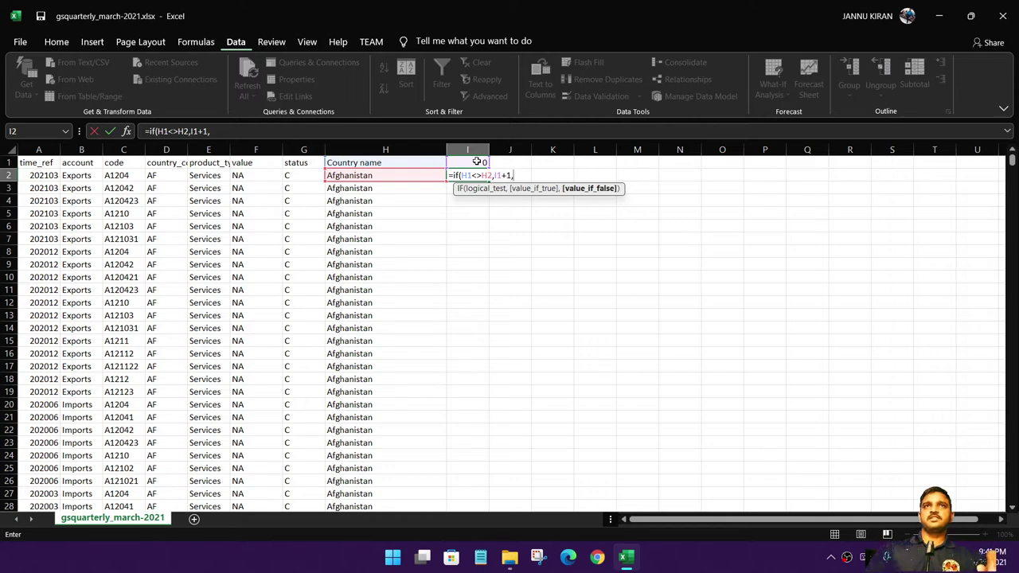
click(480, 162)
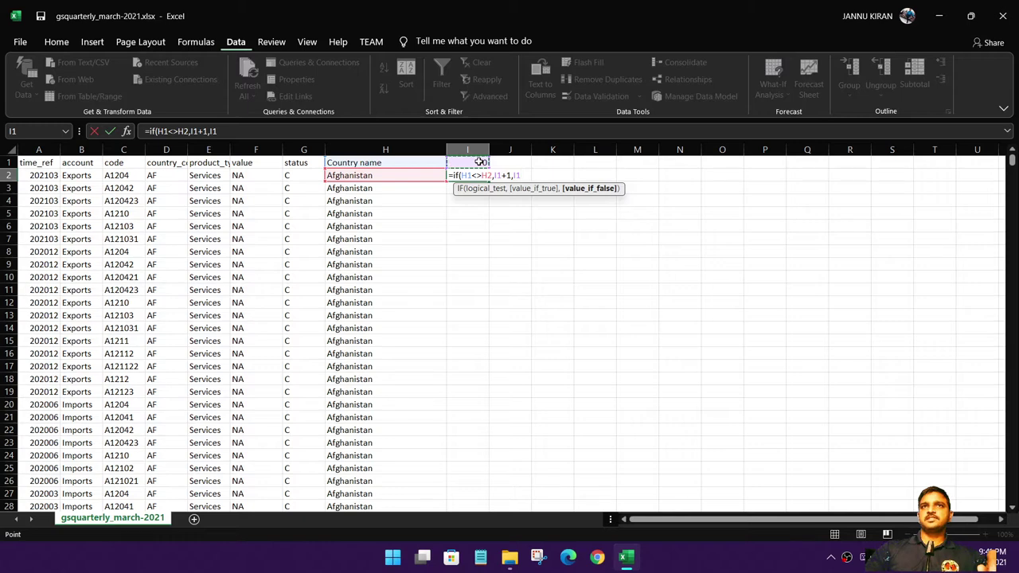
text())
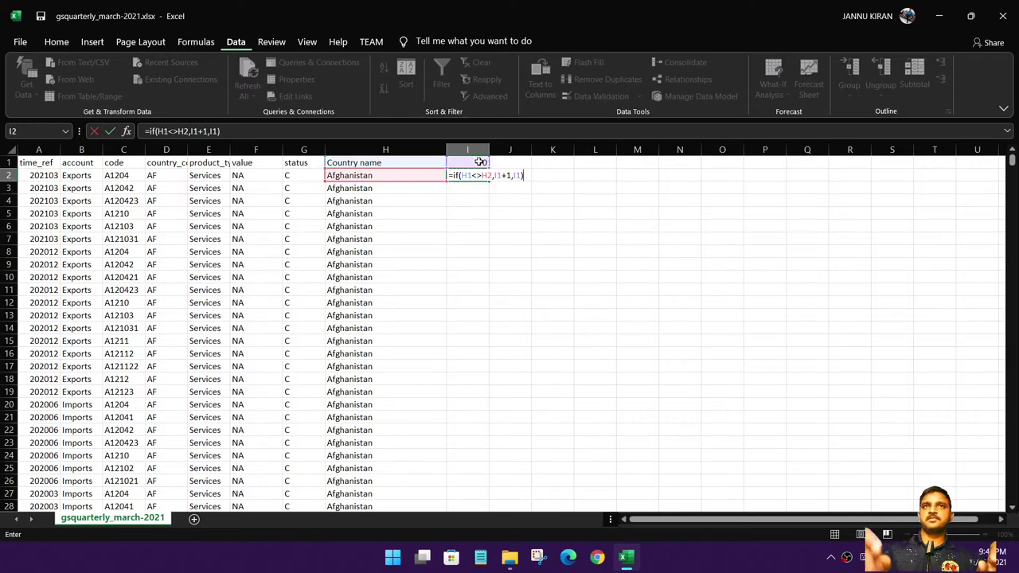
key(Return)
- Fill the group-number formula down the whole of column I
click(482, 179)
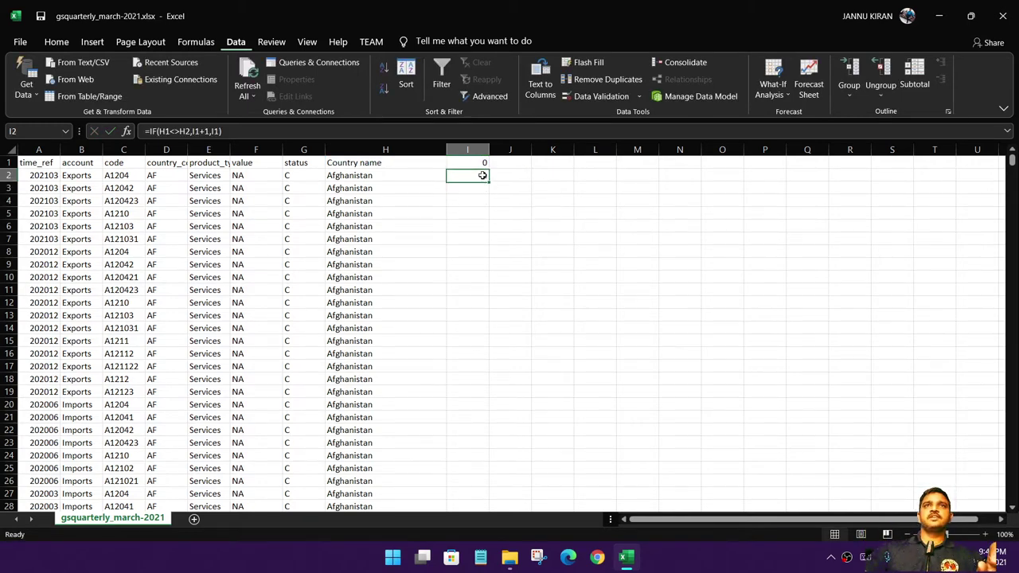
drag(488, 191, 486, 198)
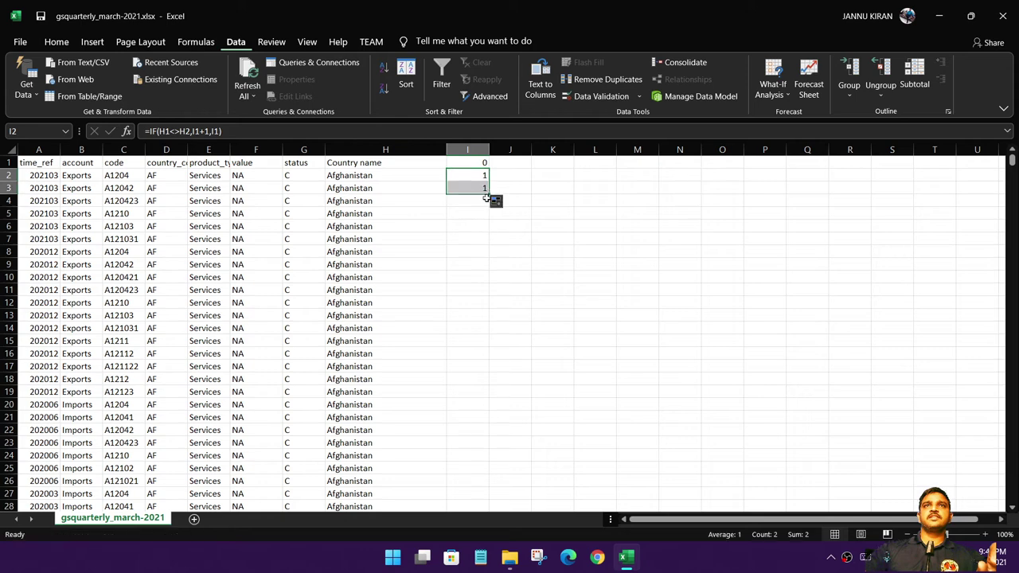
click(595, 188)
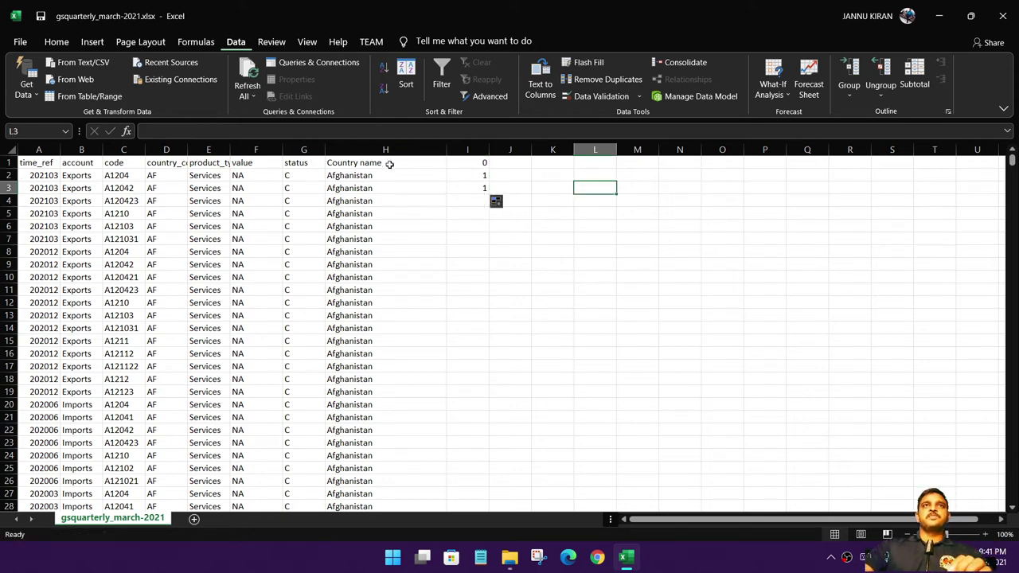
drag(388, 162, 388, 175)
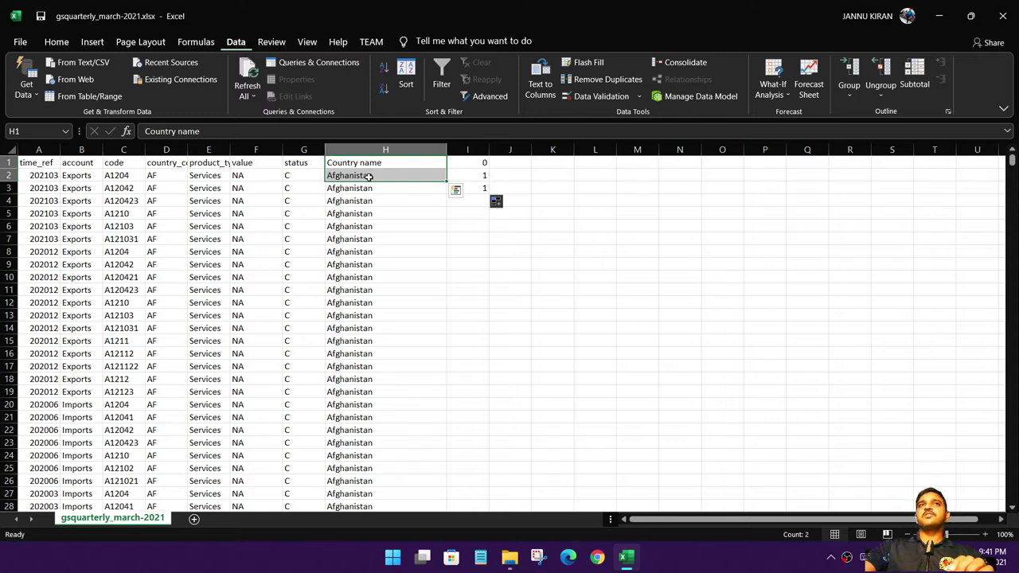
mouse_move(370, 177)
mouse_down()
mouse_move(372, 193)
mouse_move(389, 187)
mouse_up()
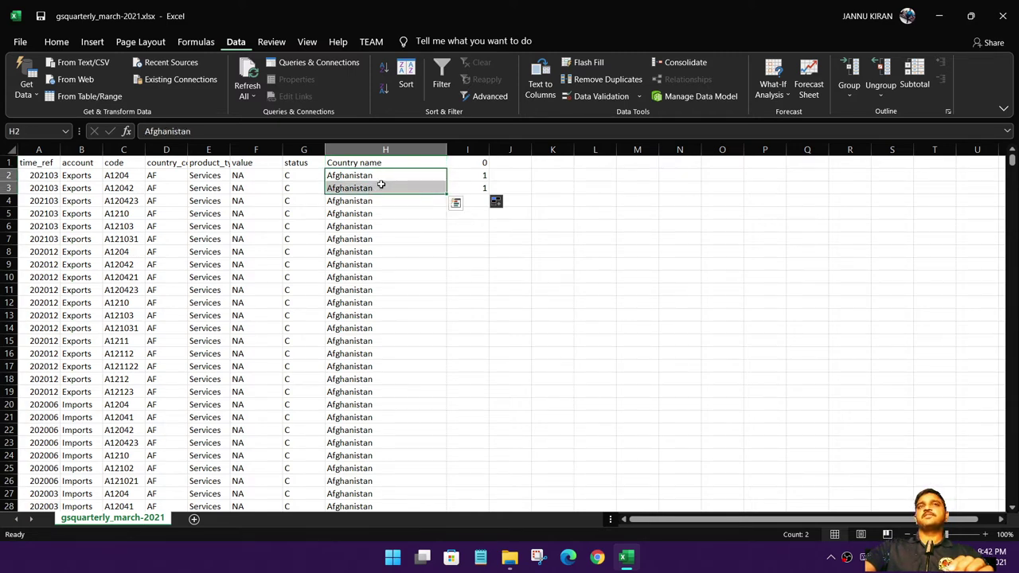
click(475, 176)
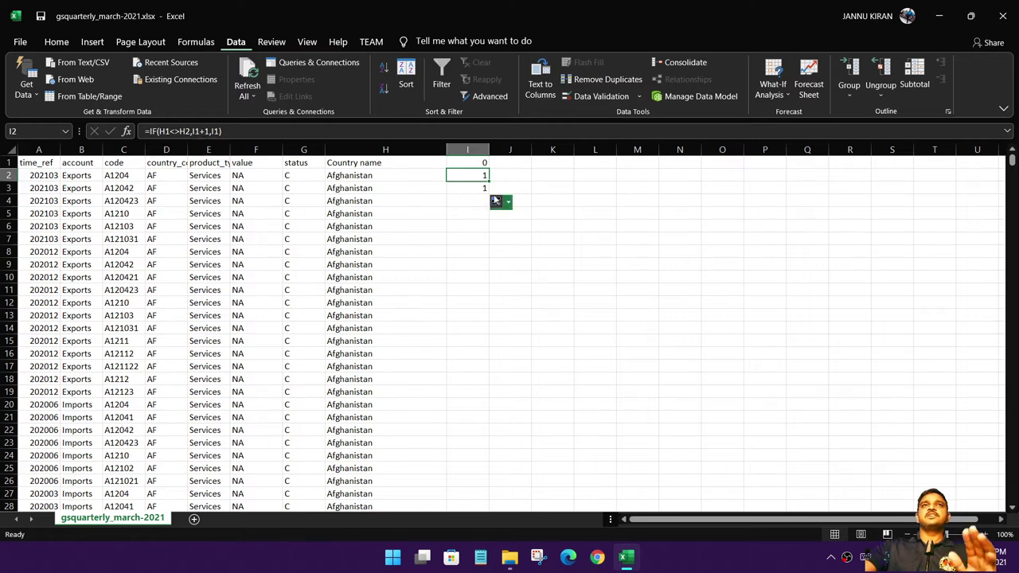
click(578, 198)
click(476, 180)
click(483, 189)
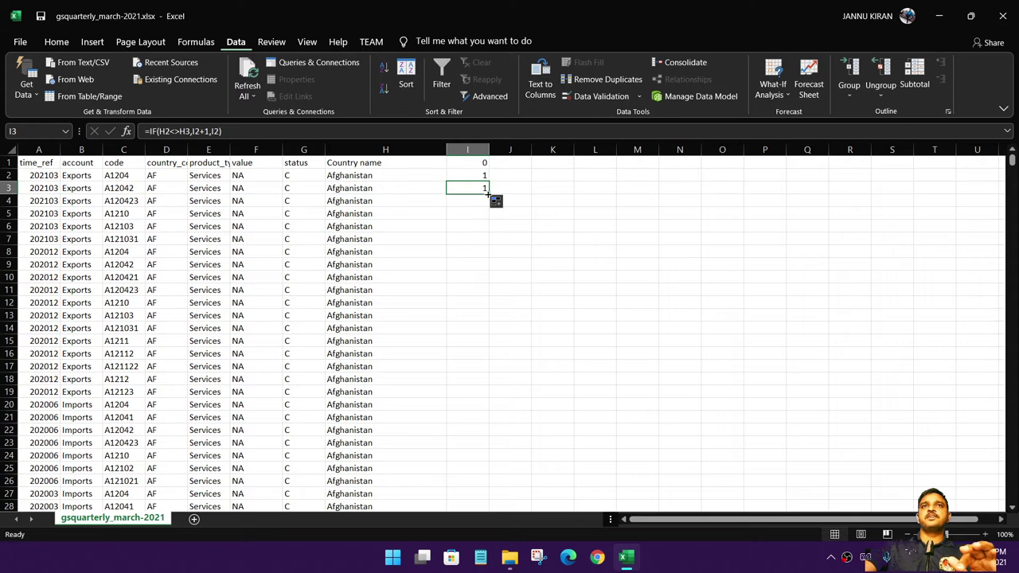
double_click(488, 193)
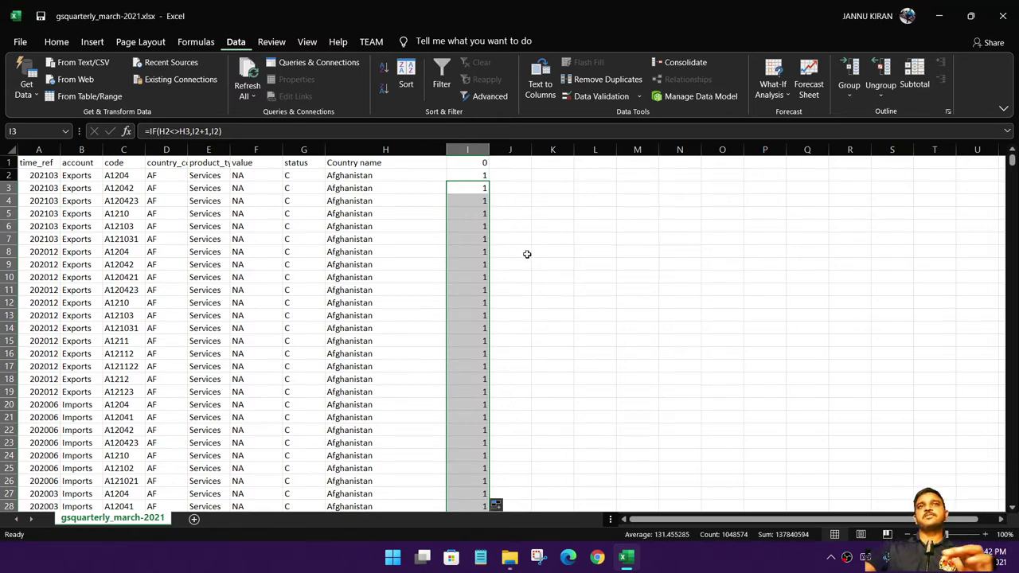
click(539, 249)
click(480, 240)
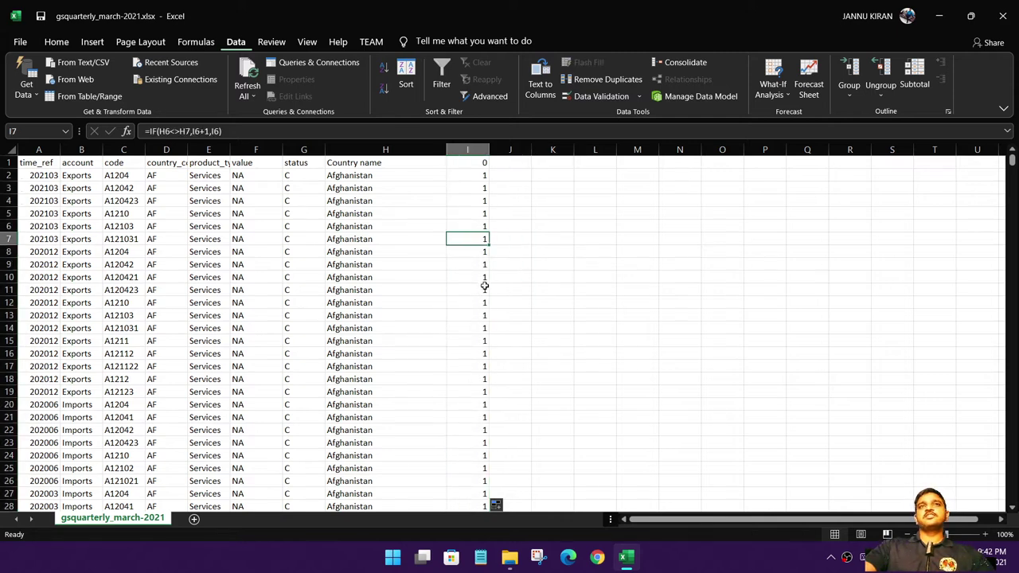
scroll(530, 285, down, 8)
scroll(532, 288, down, 6)
drag(351, 213, 359, 327)
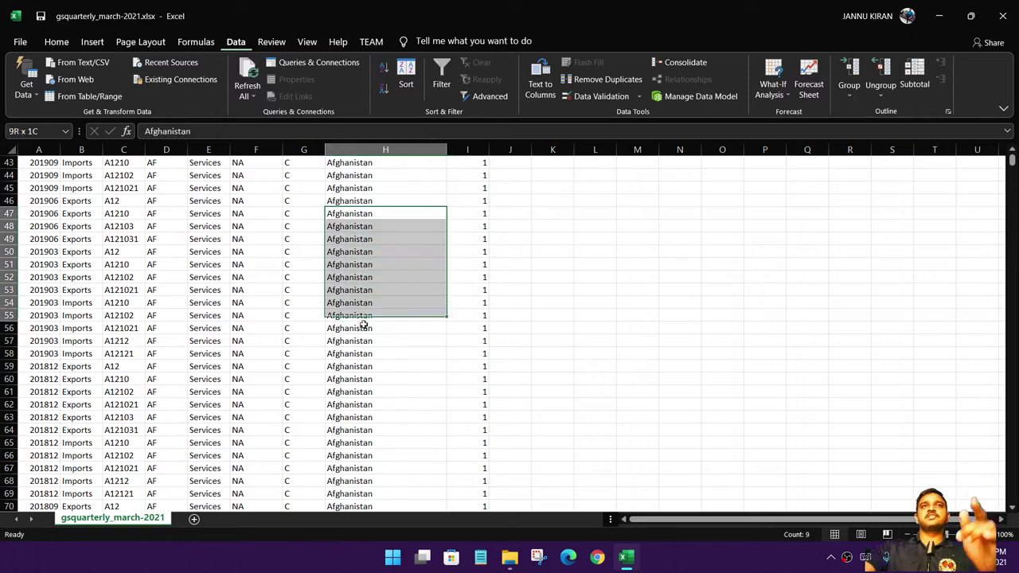
scroll(479, 284, down, 9)
scroll(488, 307, down, 12)
scroll(491, 324, down, 12)
scroll(571, 350, down, 12)
scroll(959, 363, down, 11)
scroll(959, 370, down, 12)
scroll(987, 279, down, 13)
scroll(985, 231, down, 8)
scroll(979, 241, down, 7)
scroll(995, 207, down, 9)
mouse_move(1013, 167)
mouse_down()
mouse_move(1014, 193)
mouse_move(1013, 159)
mouse_up()
scroll(534, 393, down, 10)
scroll(534, 392, down, 12)
click(539, 366)
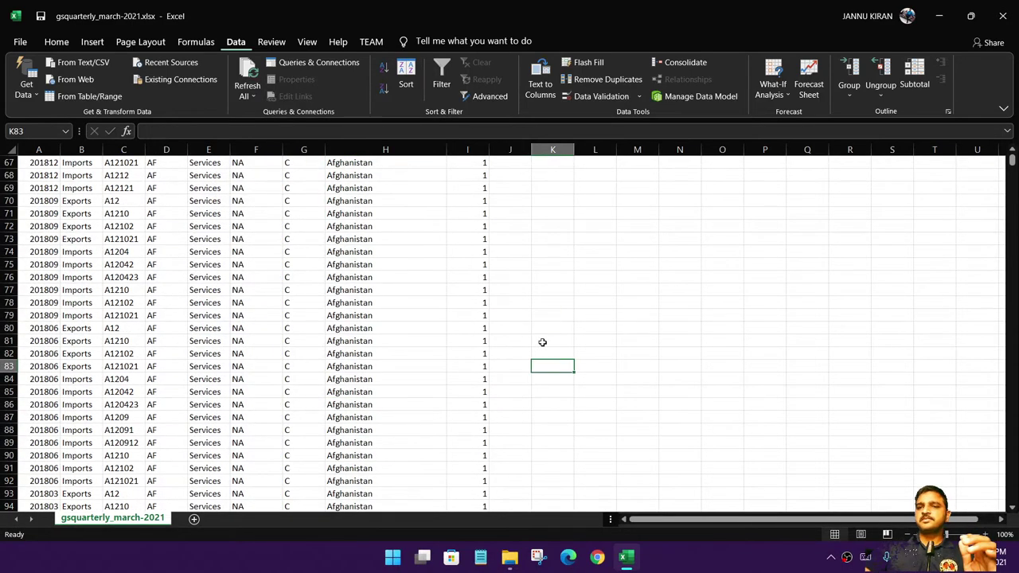
key(Page_Down)
key(Page_Down)
key(Page_Down)
key(Page_Down)
key(Page_Down)
key(Page_Down)
key(Page_Down)
key(Page_Down)
key(Page_Down)
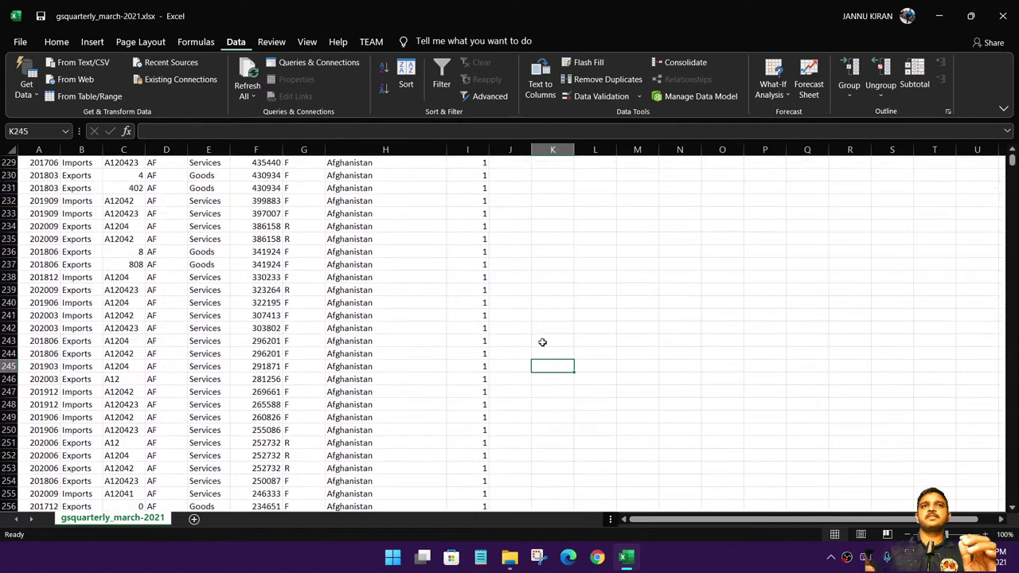
key(Page_Down)
key(Page_Down)
key(Page_Down)
key(Page_Down)
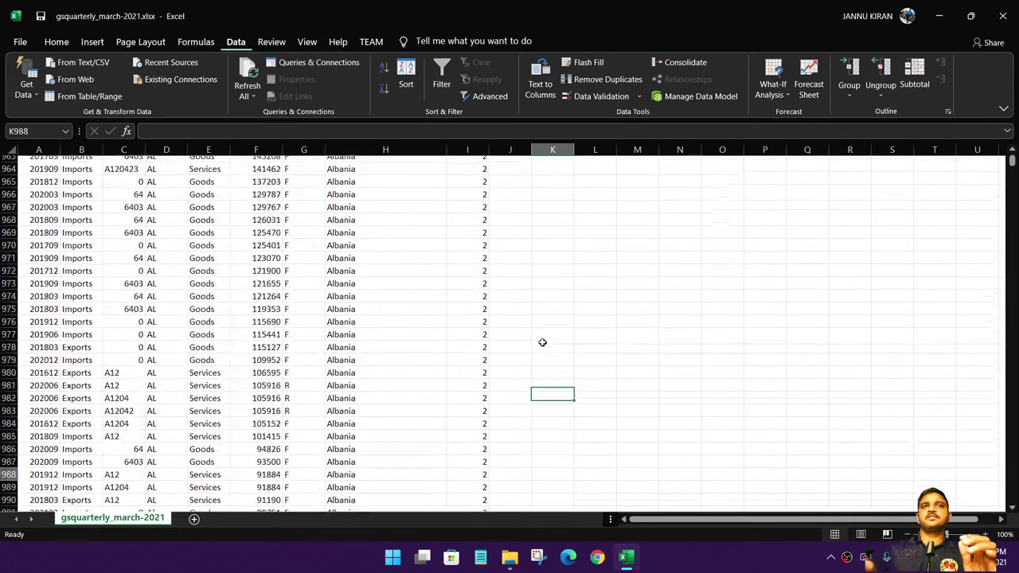
key(Page_Down)
key(Page_Up)
key(Page_Up)
key(Page_Up)
key(Page_Up)
scroll(545, 366, down, 4)
scroll(507, 407, down, 1)
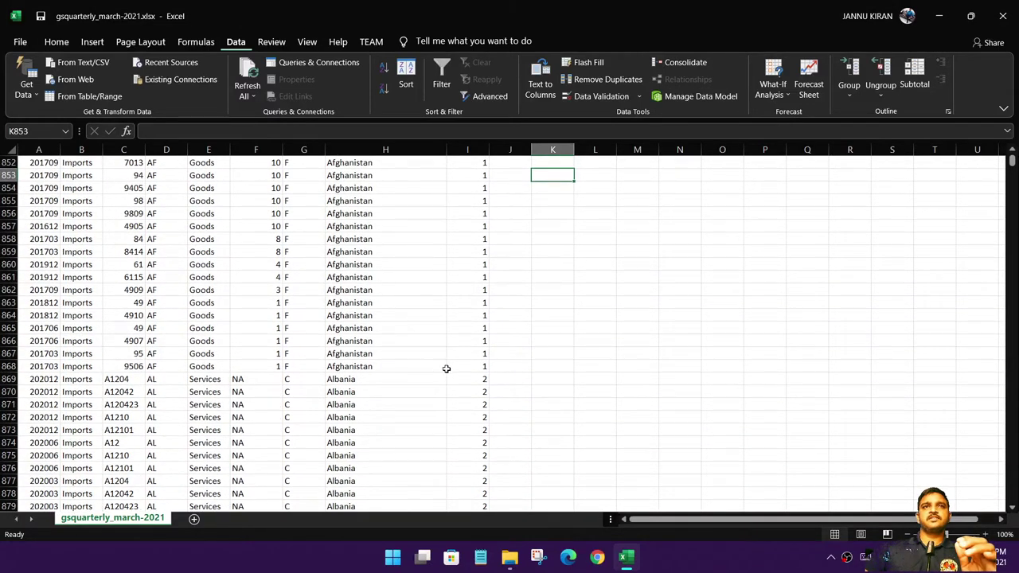
drag(357, 366, 468, 366)
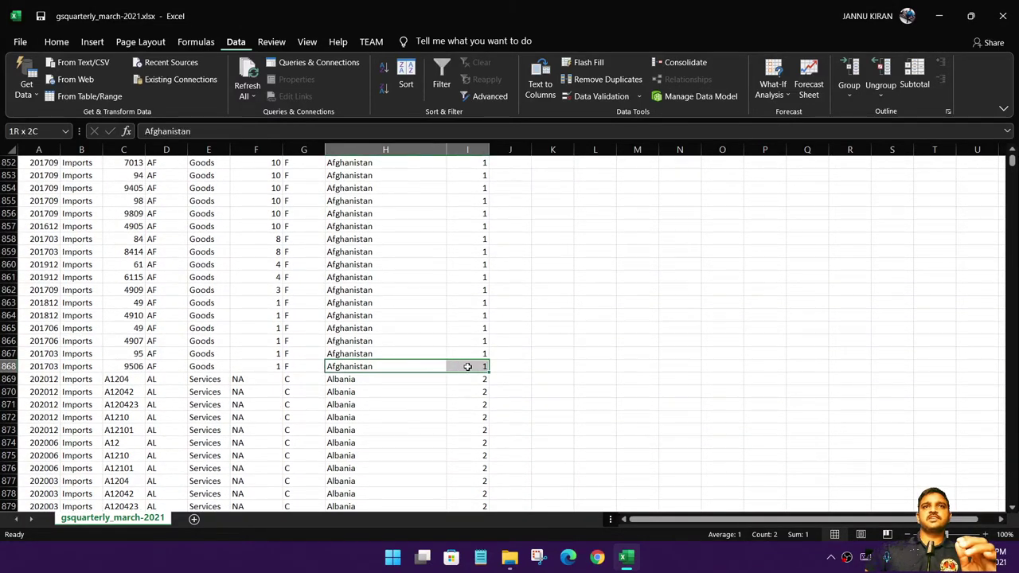
click(349, 381)
click(471, 379)
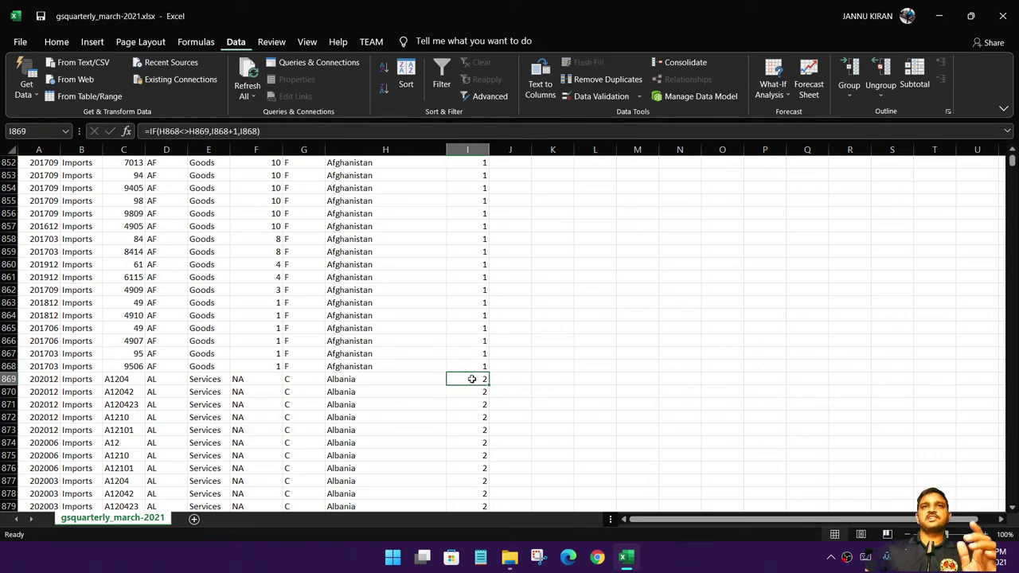
drag(333, 379, 476, 380)
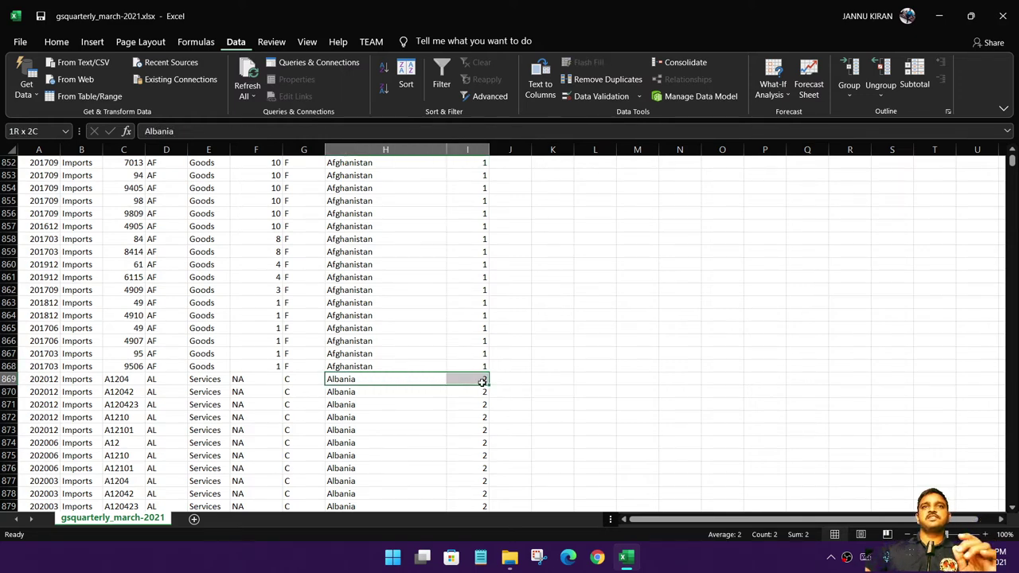
click(553, 392)
click(477, 374)
key(Down)
key(Down)
key(Down)
key(Down)
key(Down)
key(Down)
key(Down)
key(Down)
key(Down)
key(Down)
key(Down)
key(Down)
key(Down)
key(Down)
key(Down)
key(Down)
key(Down)
key(Down)
key(Down)
key(Down)
key(Down)
key(Down)
key(Down)
key(Down)
key(Down)
key(Down)
key(Down)
key(Down)
key(Down)
key(Down)
key(Down)
key(Down)
key(Down)
key(Down)
key(Down)
key(Down)
key(Down)
- Check the last Zimbabwe row shows group number 251, then scroll back to row 1
click(472, 303)
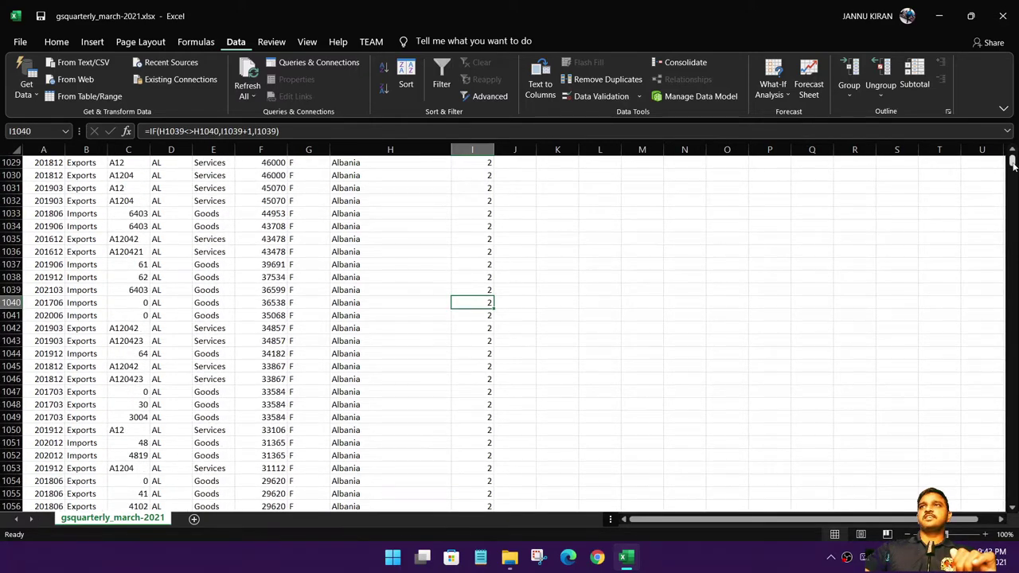
drag(1013, 165, 1009, 503)
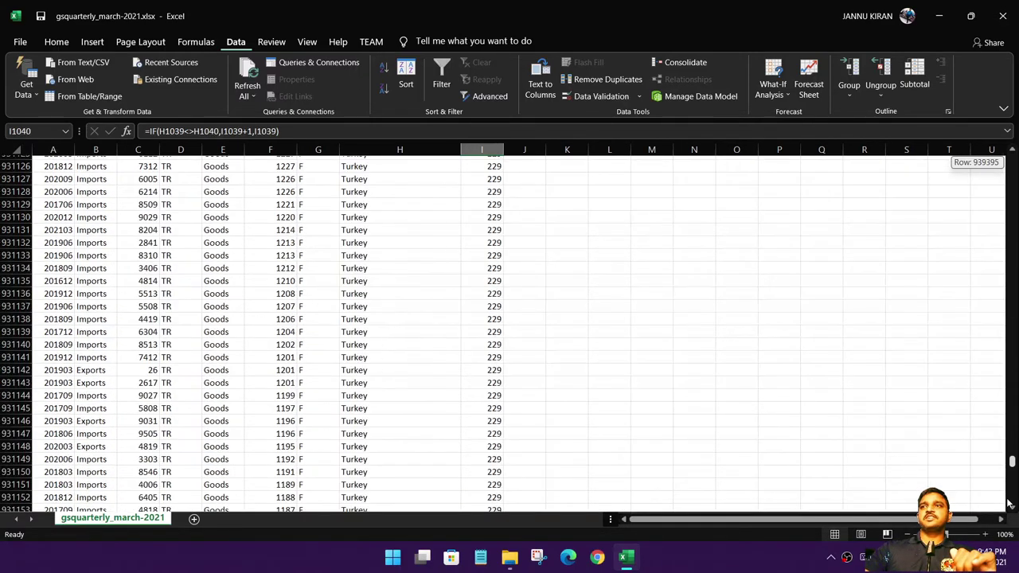
drag(1009, 503, 1011, 506)
scroll(505, 351, down, 5)
scroll(506, 351, up, 1)
scroll(505, 352, up, 2)
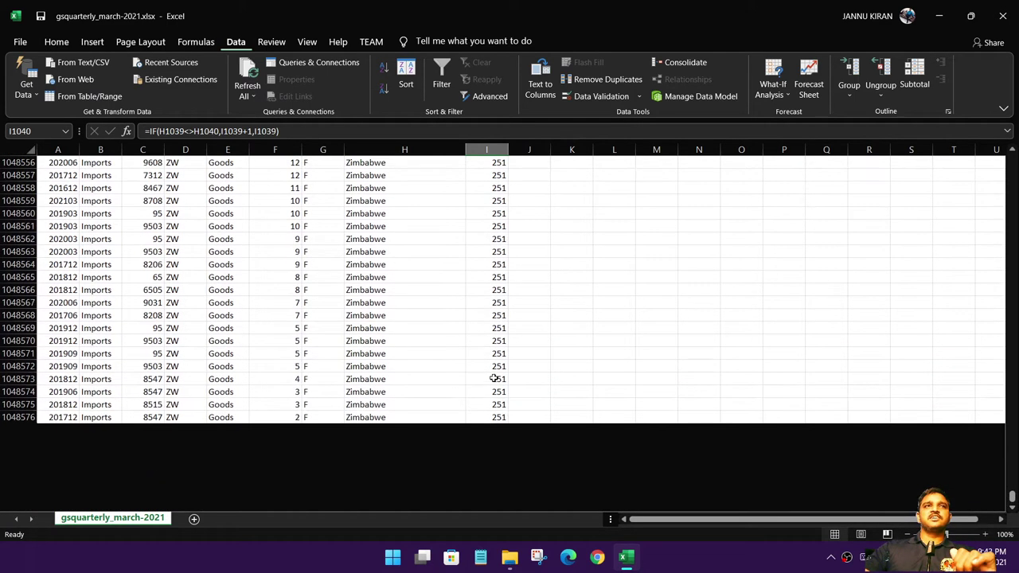
click(495, 417)
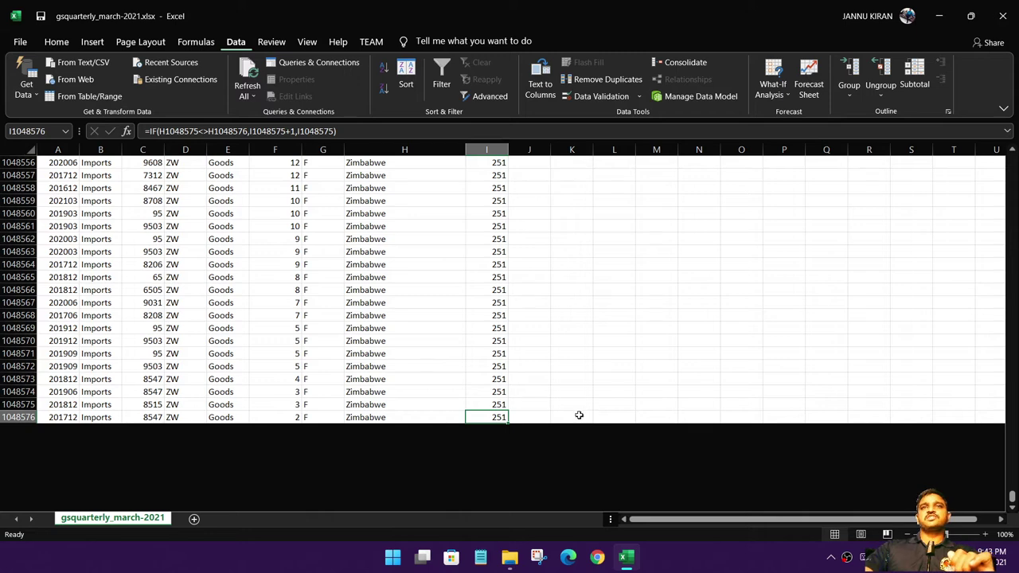
click(402, 419)
click(493, 417)
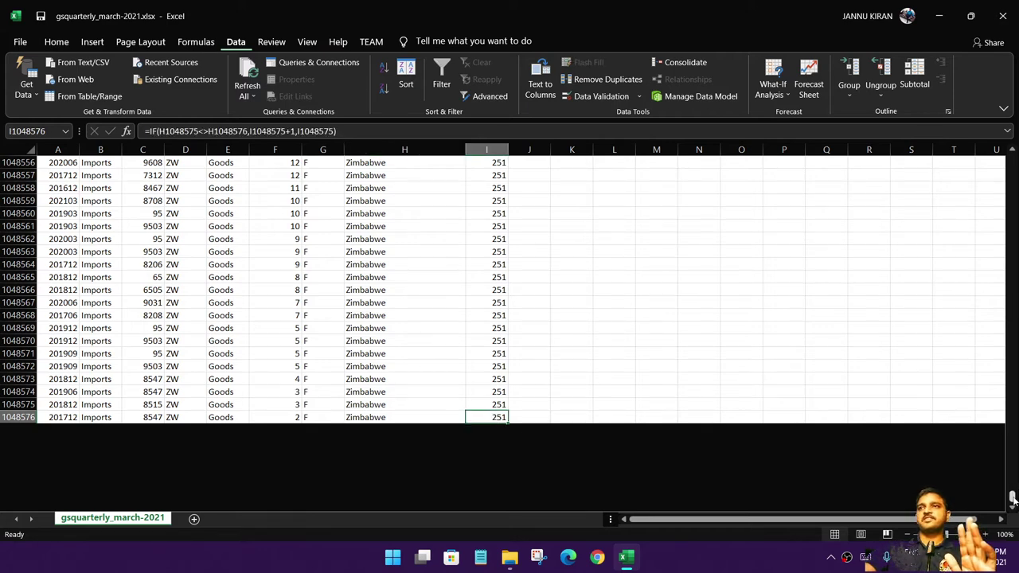
drag(1012, 499, 1015, 437)
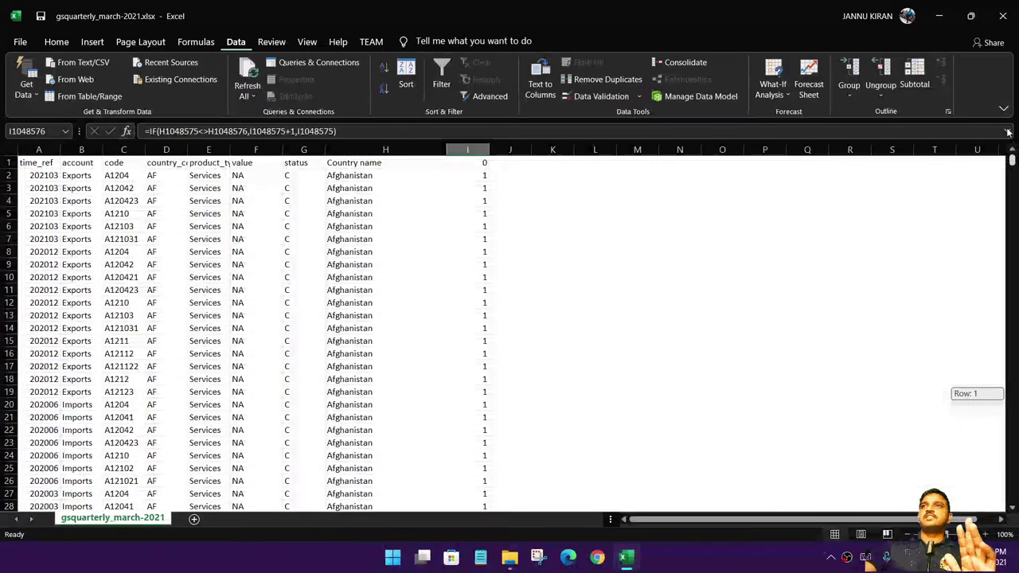
drag(1011, 396, 1012, 163)
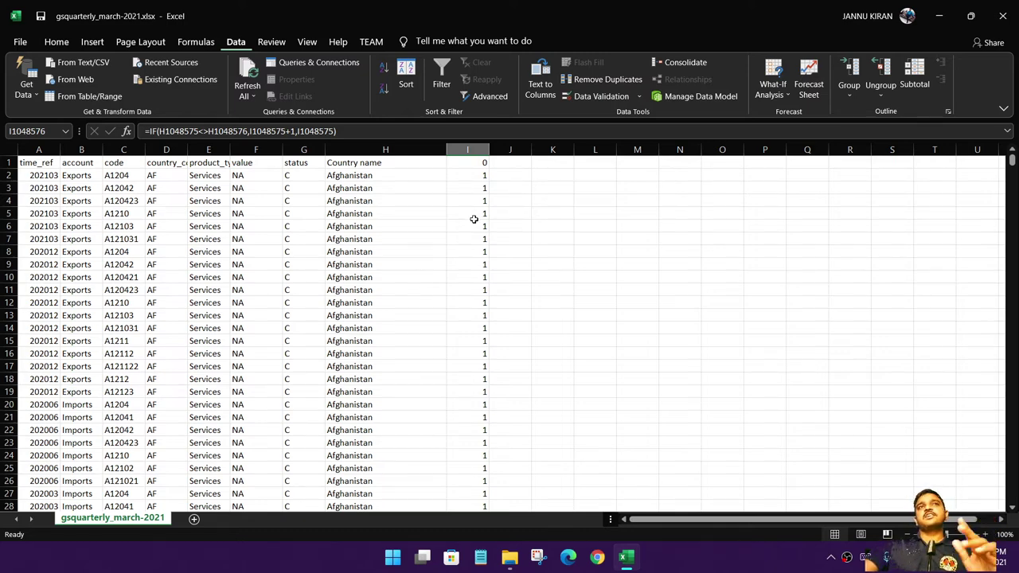
- Convert the data in columns A to I into Excel table Table1 with headers
click(32, 175)
drag(34, 164, 447, 192)
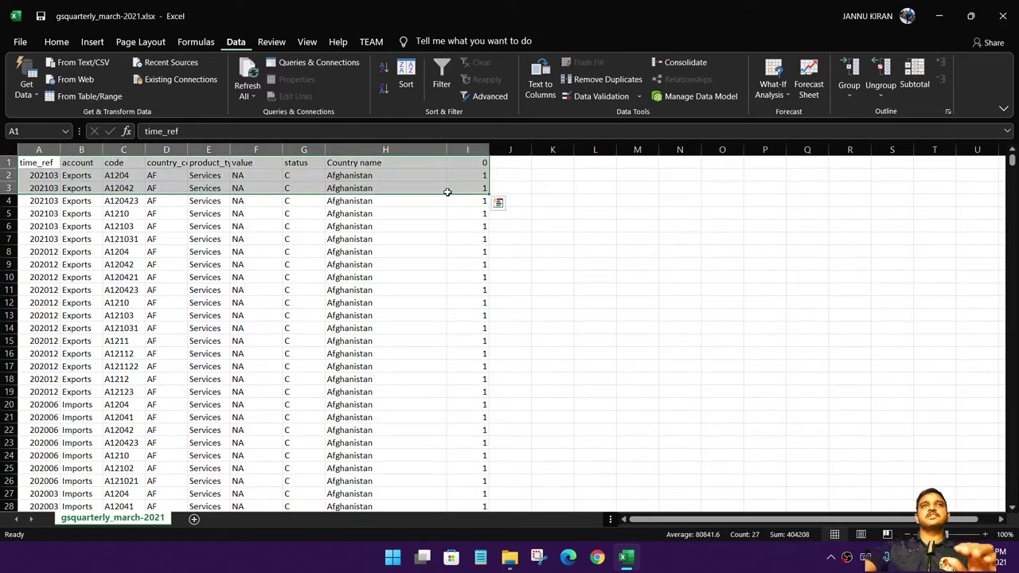
click(191, 239)
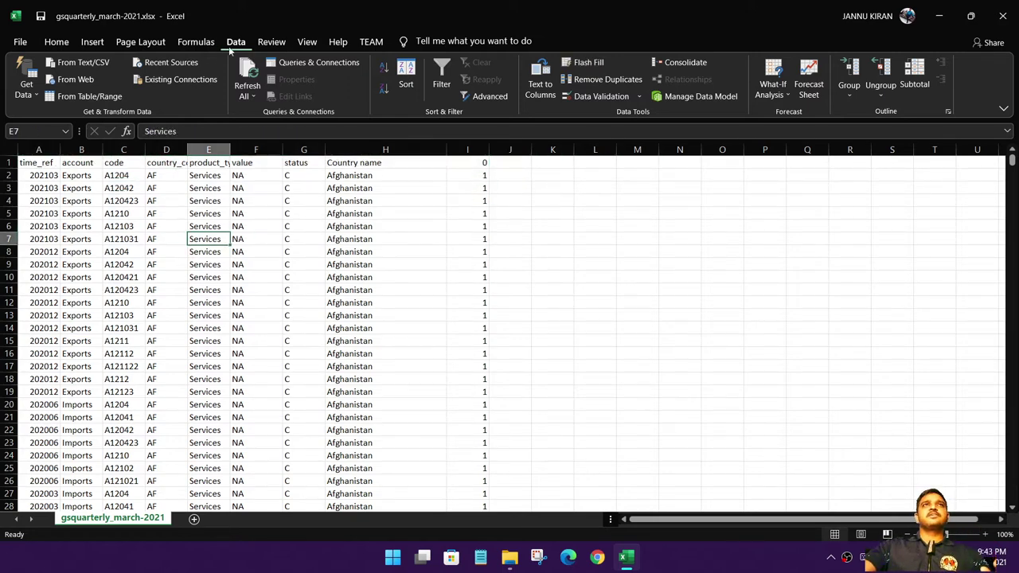
click(92, 42)
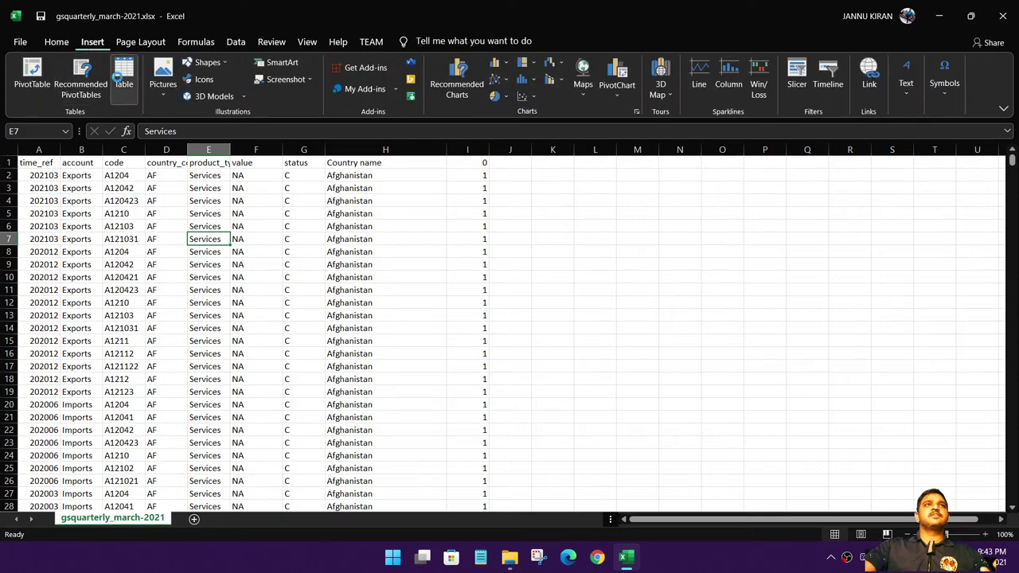
click(121, 76)
click(642, 257)
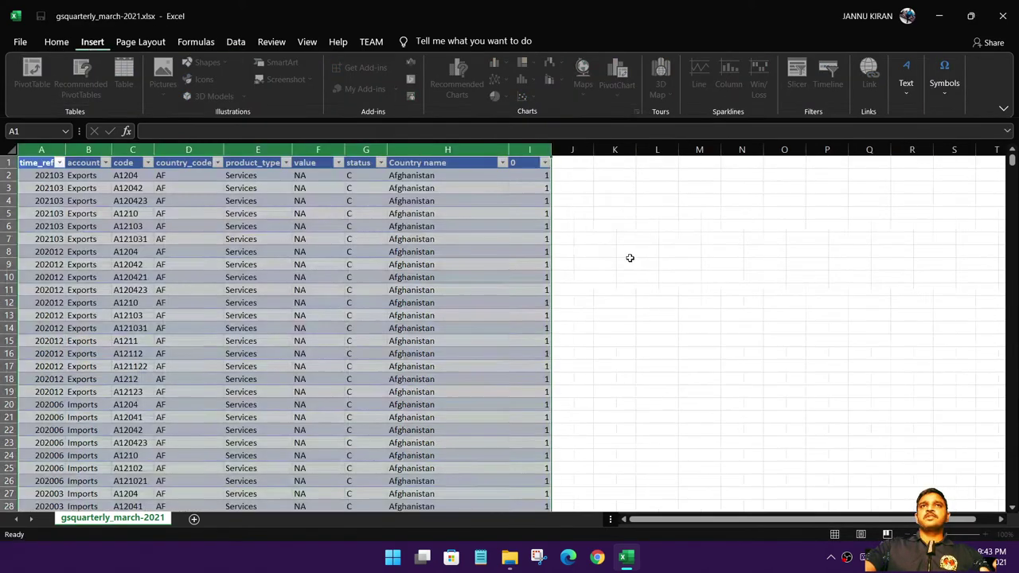
scroll(442, 209, down, 10)
scroll(419, 305, down, 12)
scroll(419, 306, down, 7)
scroll(464, 345, down, 8)
mouse_move(1014, 170)
mouse_down()
mouse_move(1014, 436)
mouse_move(1014, 151)
mouse_up()
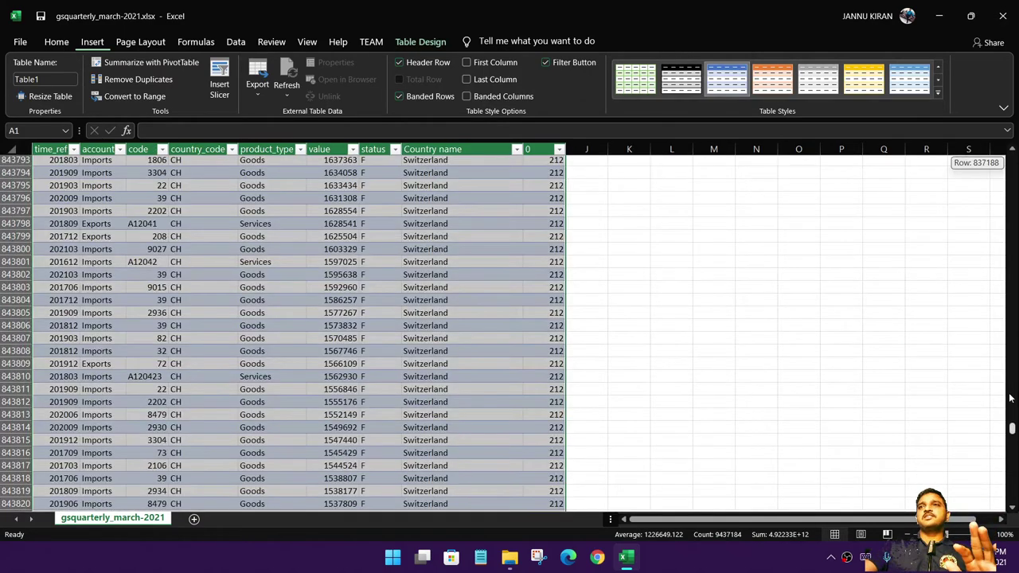
click(700, 311)
click(656, 226)
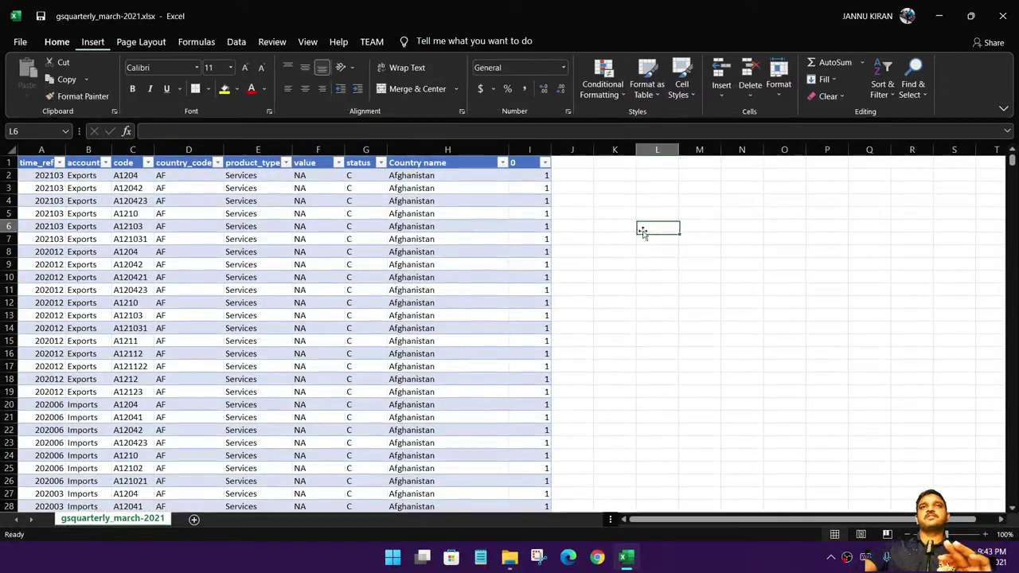
- Turn off the table's filter arrows with the Data tab Filter button
click(544, 179)
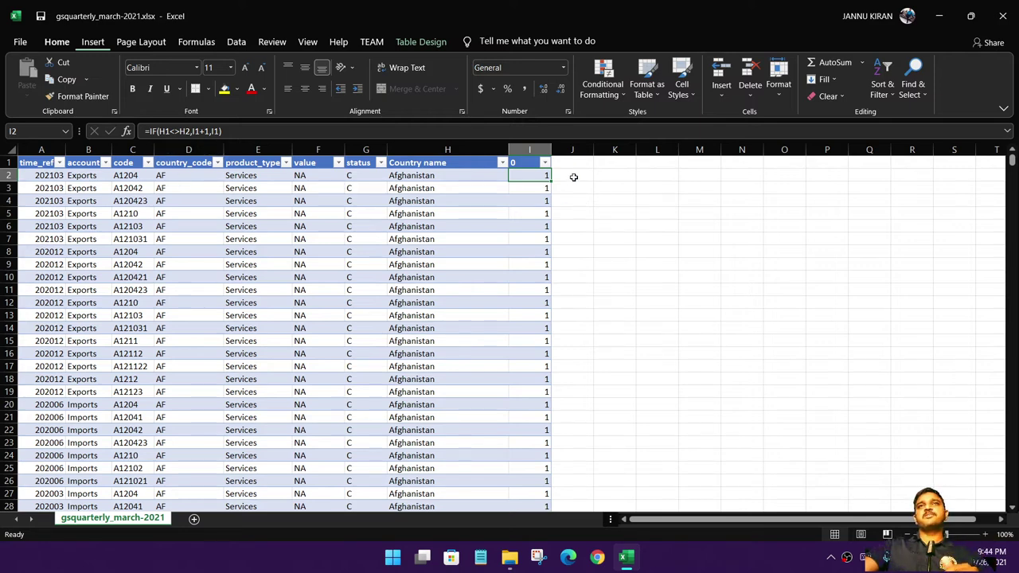
click(573, 177)
click(456, 163)
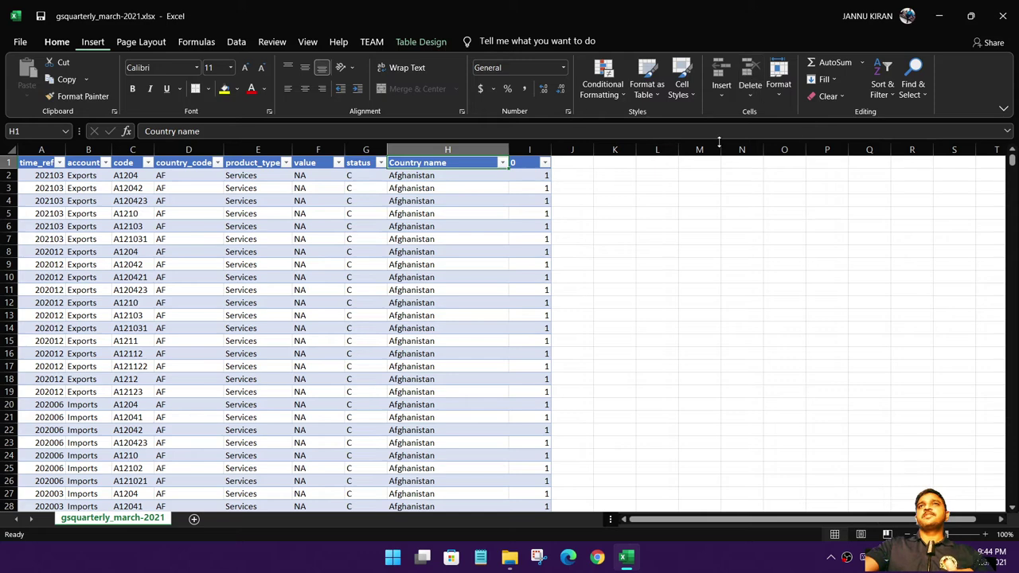
click(235, 41)
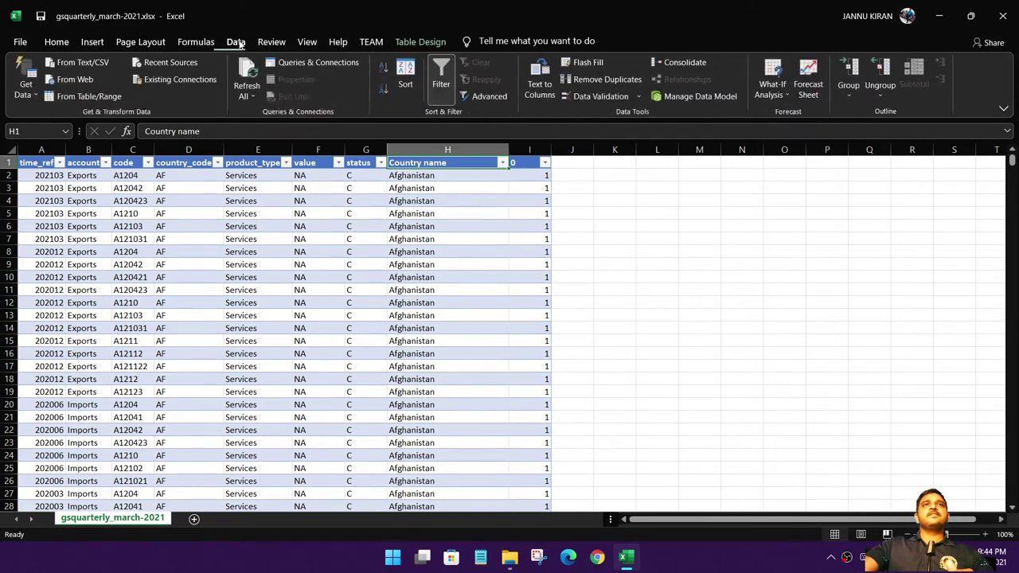
click(440, 75)
click(566, 177)
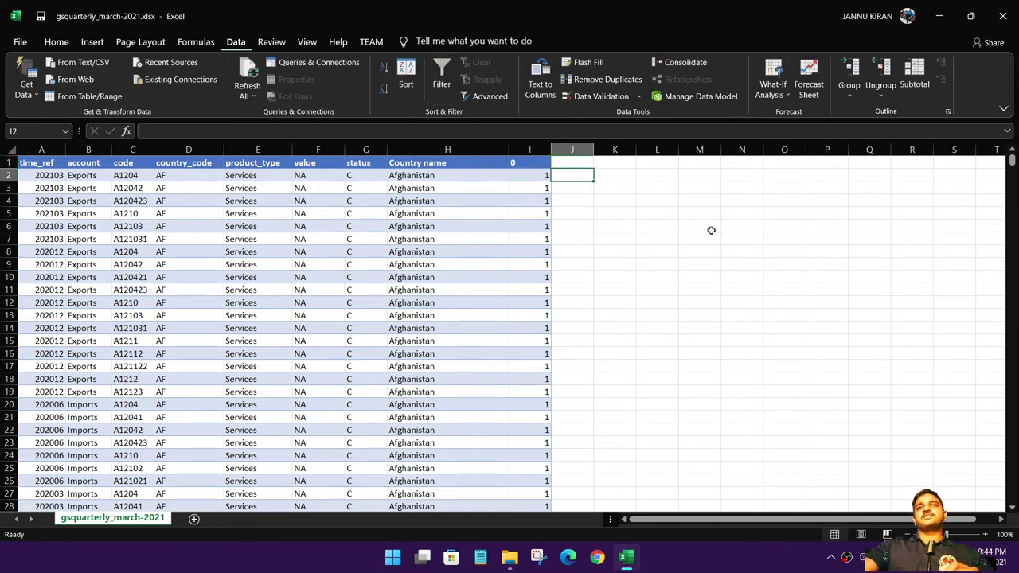
- Add the header 'a' in J1 and check the count formulas in I2, I6 and I3
click(578, 161)
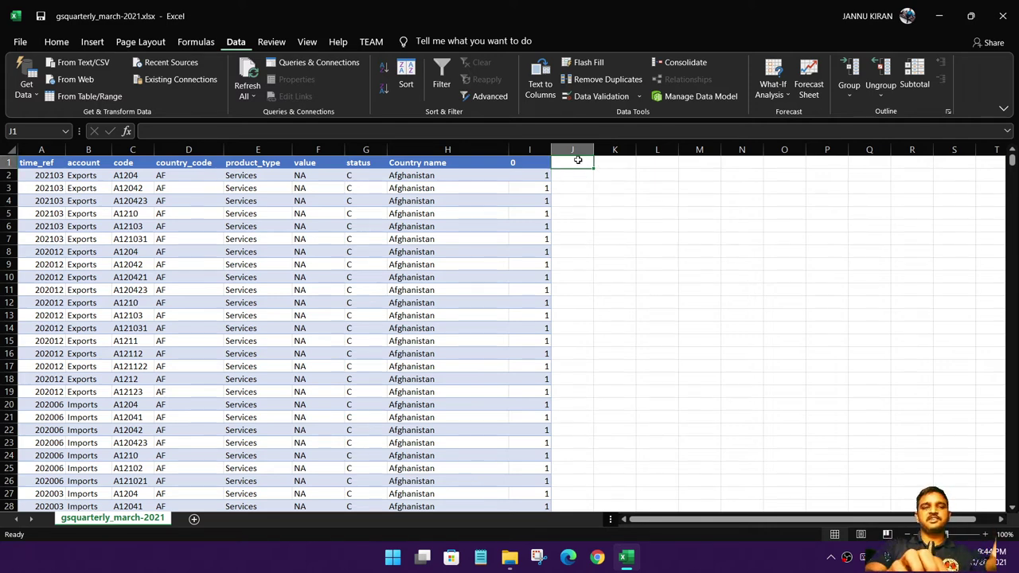
text(a)
key(Return)
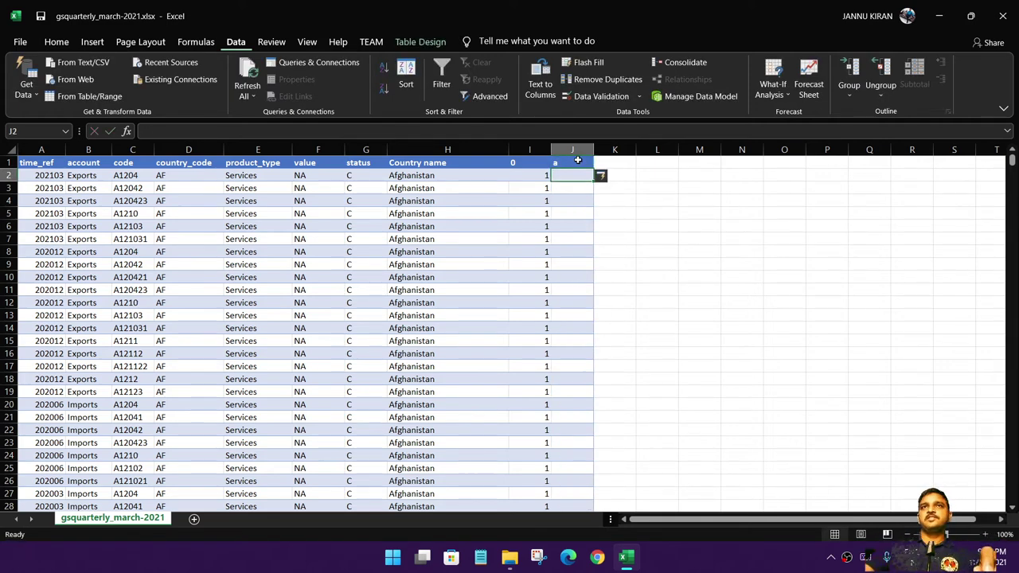
click(517, 163)
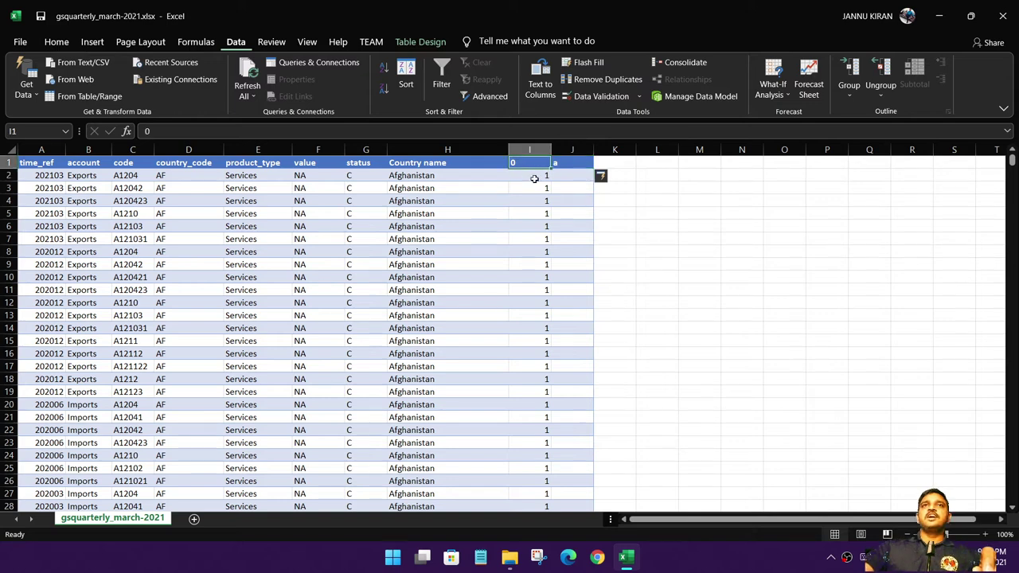
click(531, 180)
click(531, 225)
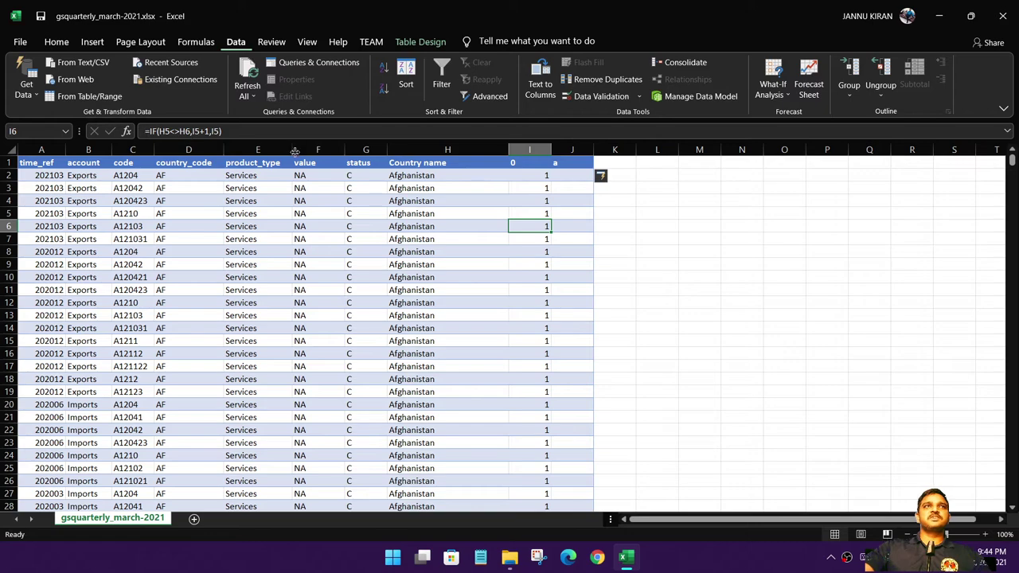
click(521, 189)
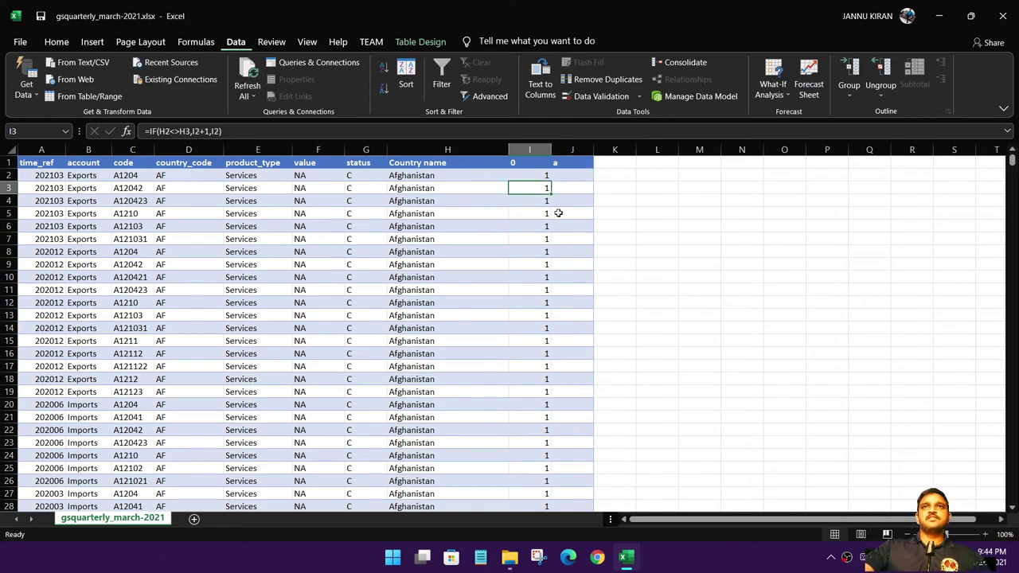
ctrl+scroll(557, 212, up, 3)
ctrl+scroll(711, 214, up, 1)
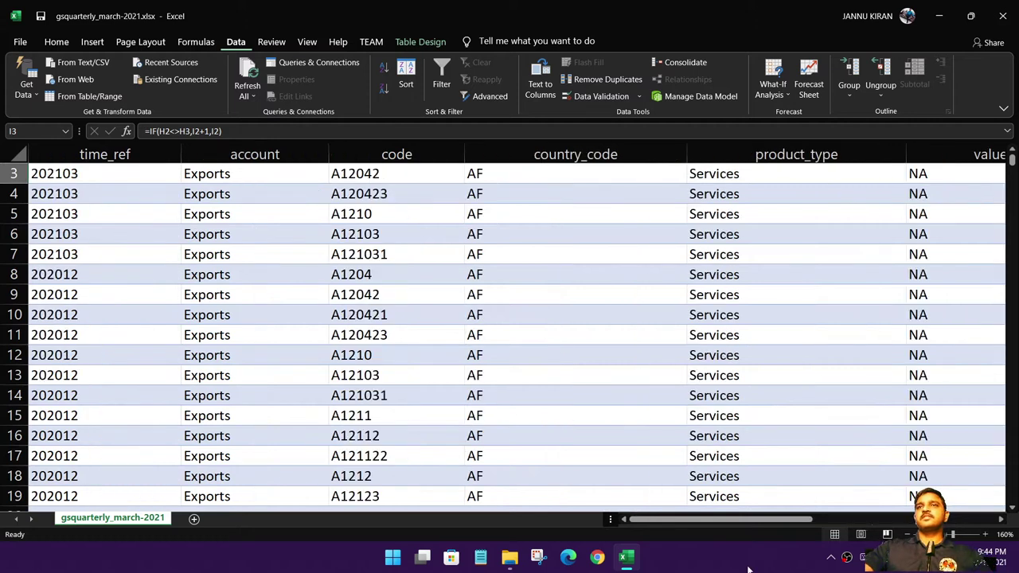
drag(756, 522, 781, 519)
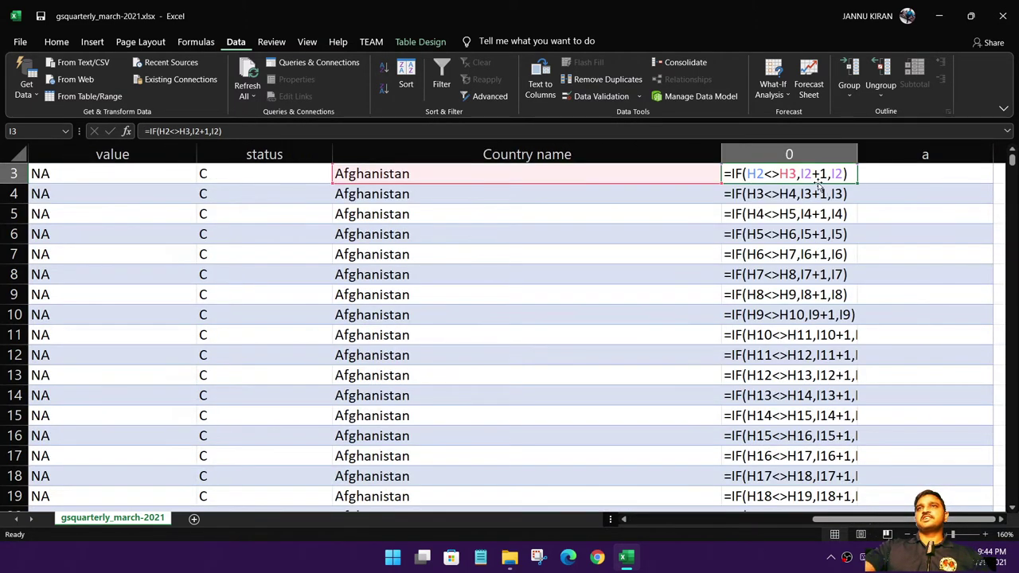
scroll(818, 184, up, 1)
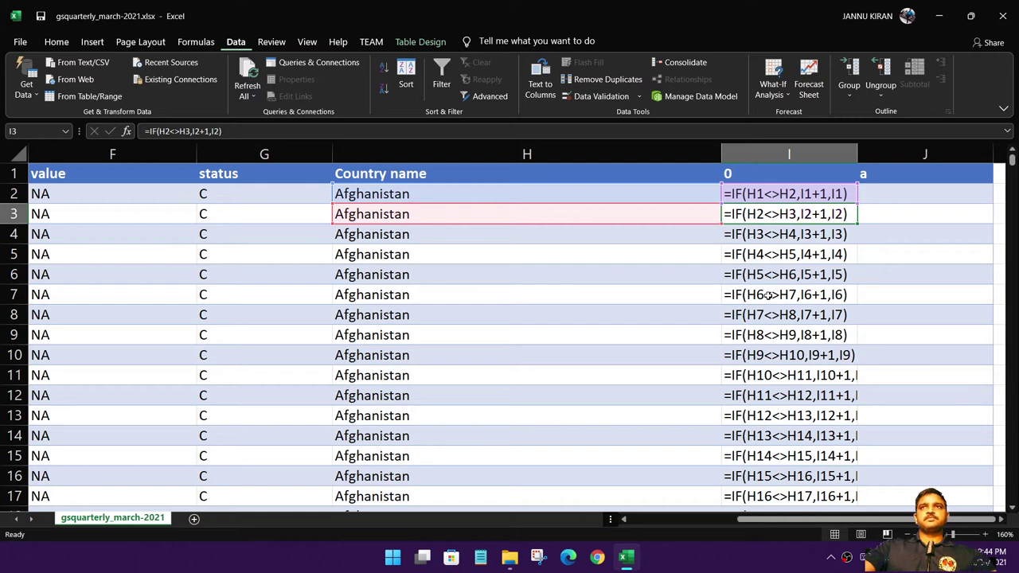
key(ctrl+grave)
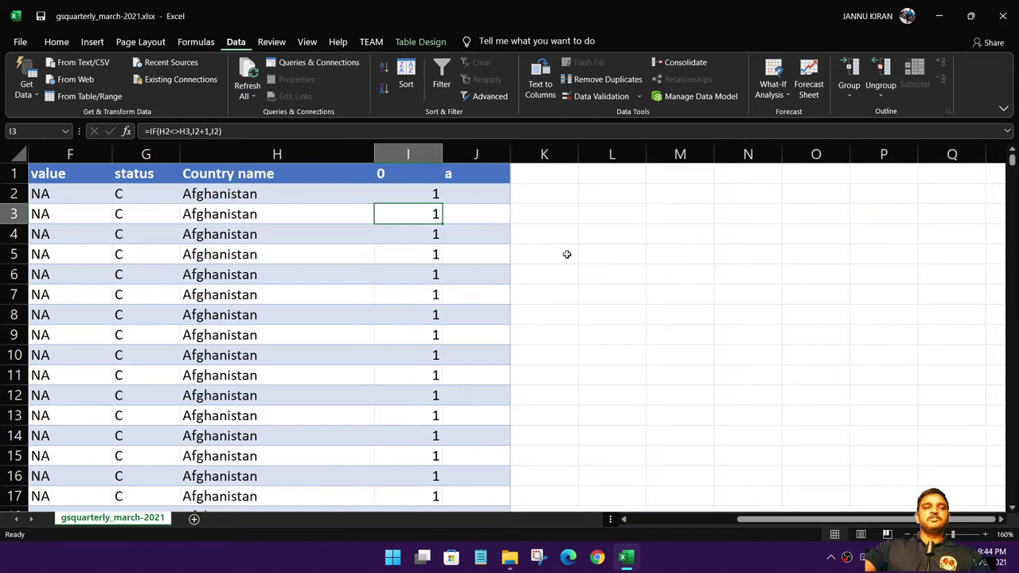
click(416, 239)
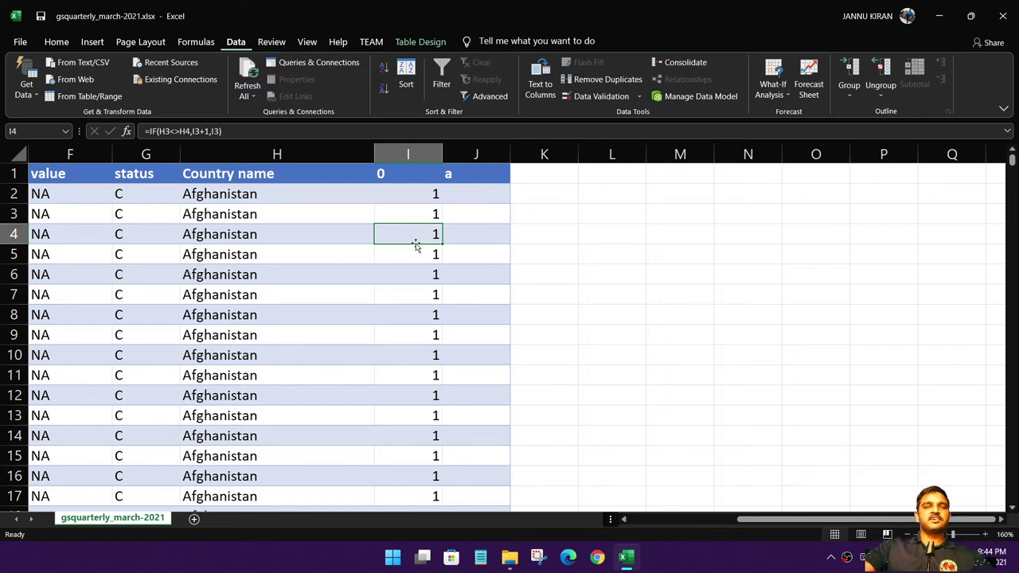
key(ctrl+grave)
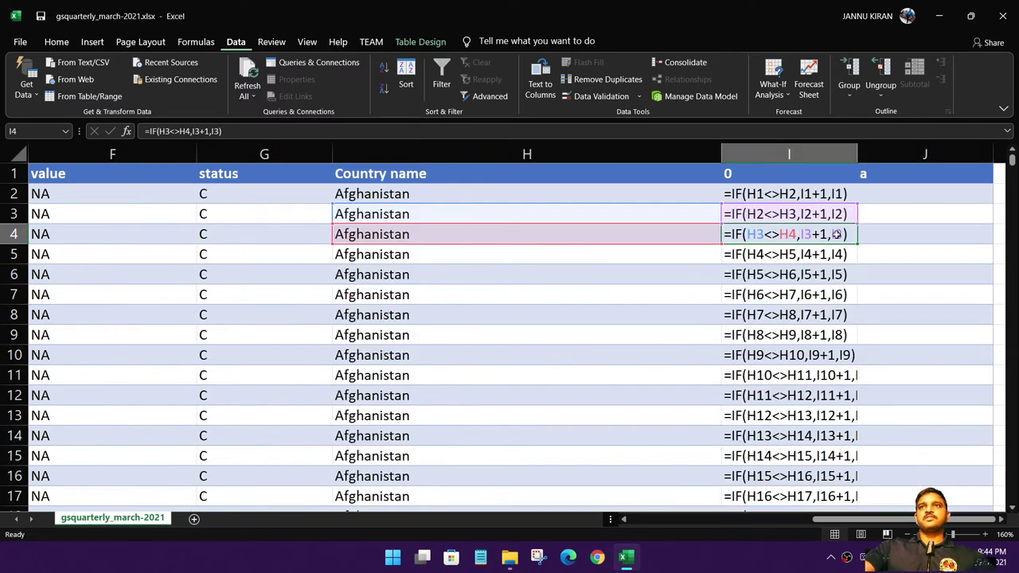
key(ctrl+grave)
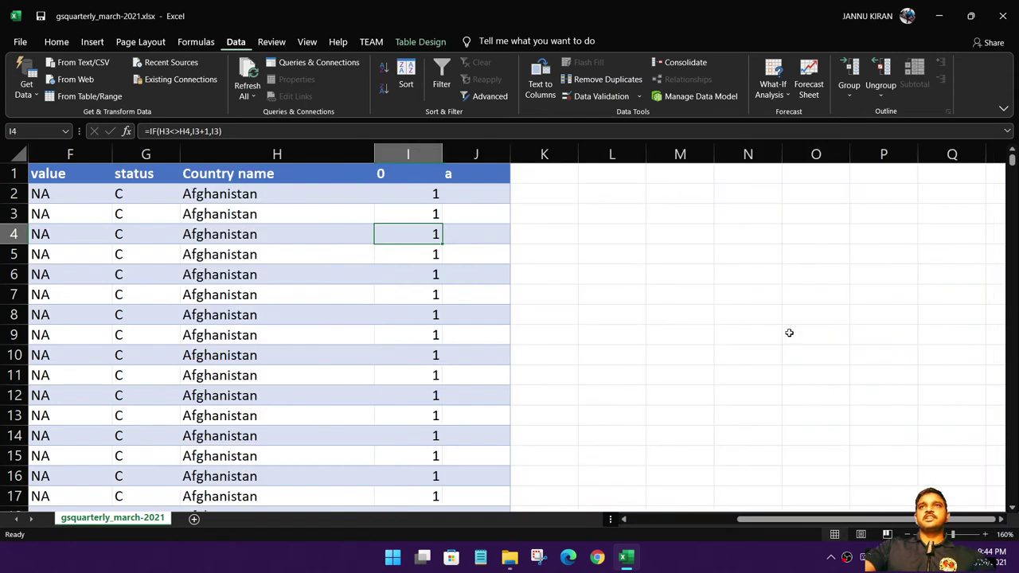
click(627, 288)
click(472, 194)
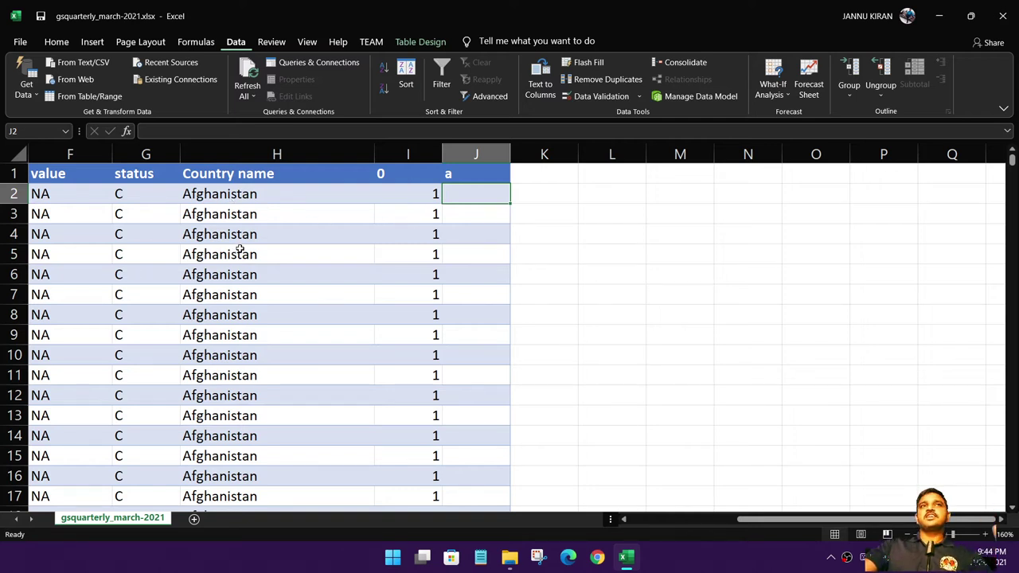
- Enter a MOD formula in J2 referencing the row's rank from column I
mouse_move(805, 521)
mouse_down()
mouse_move(729, 518)
mouse_move(806, 522)
mouse_up()
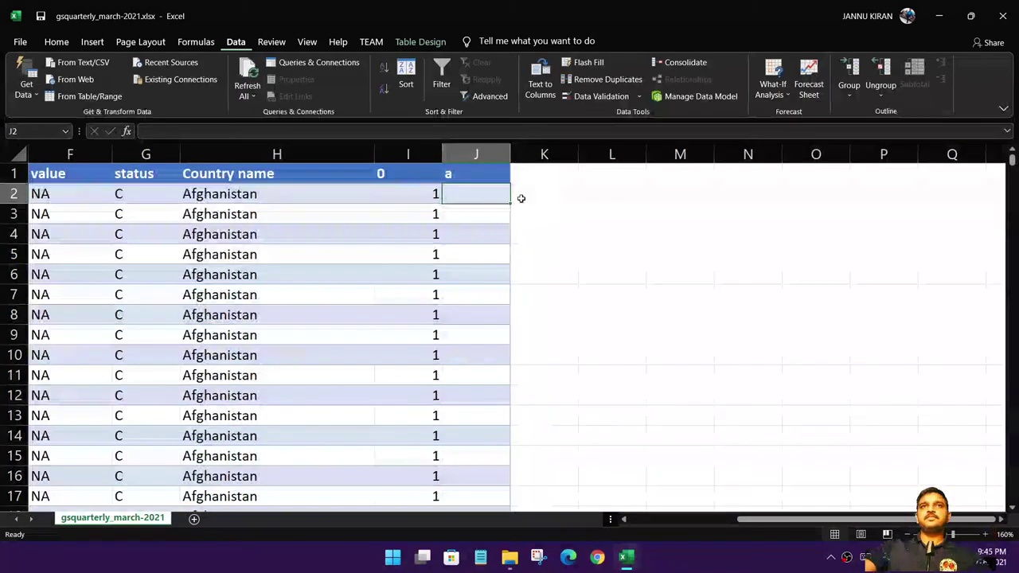
text(=)
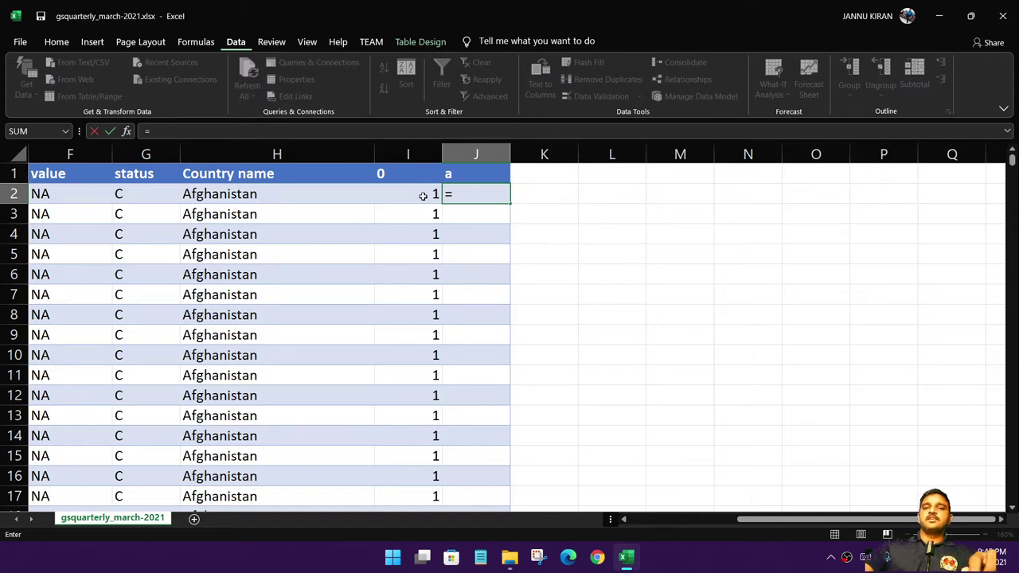
text(mod)
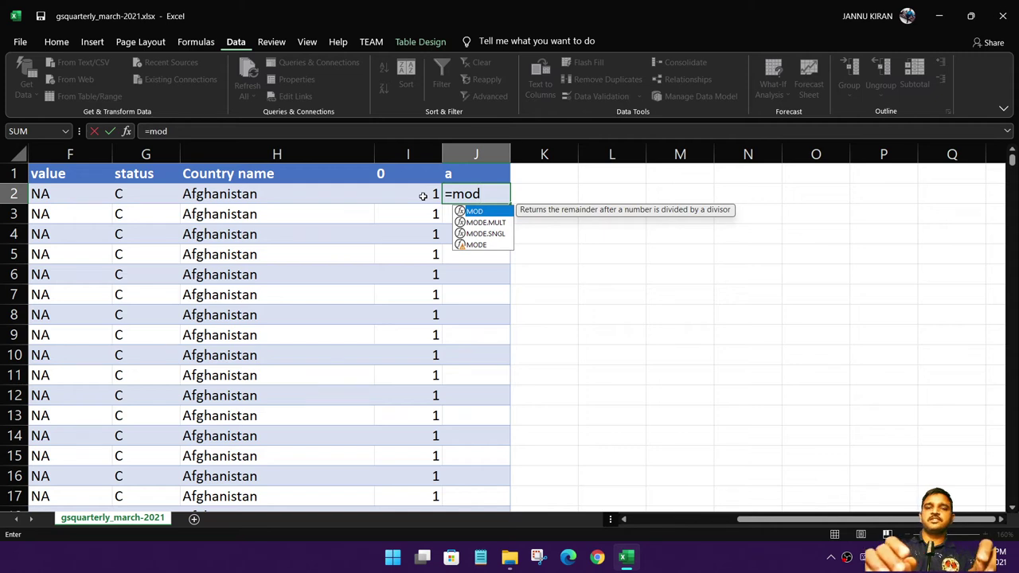
text(()
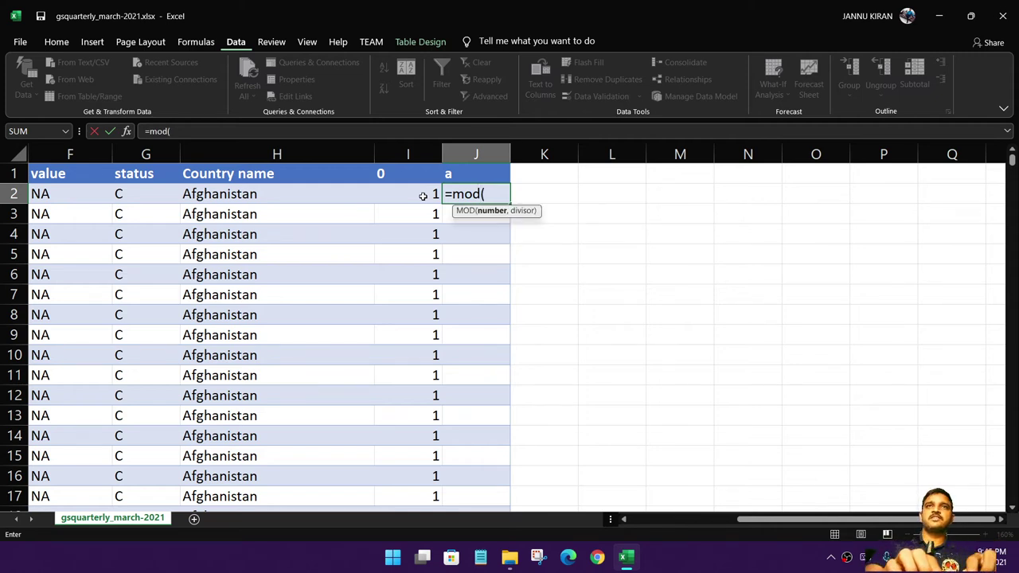
click(431, 196)
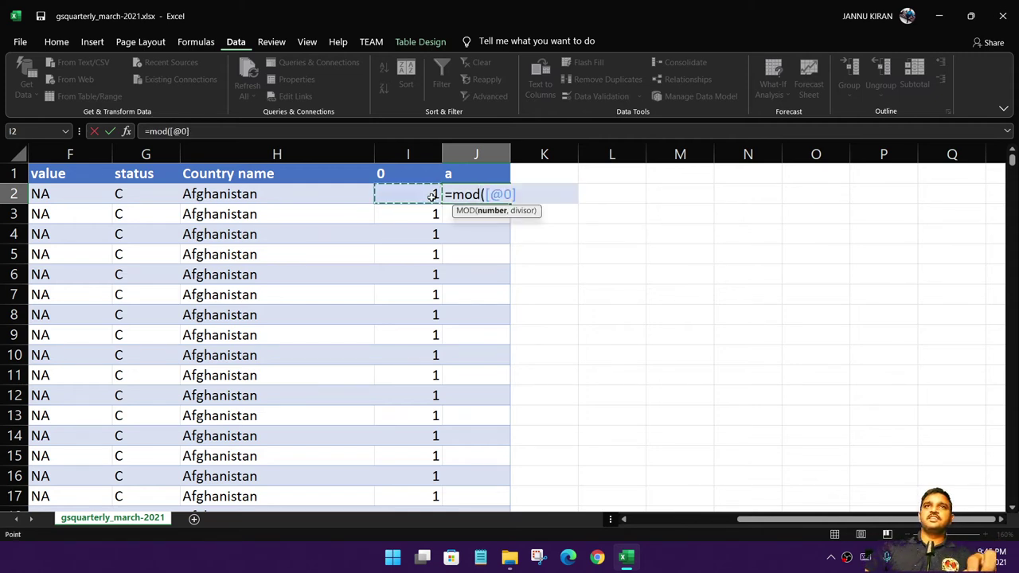
text(/2)
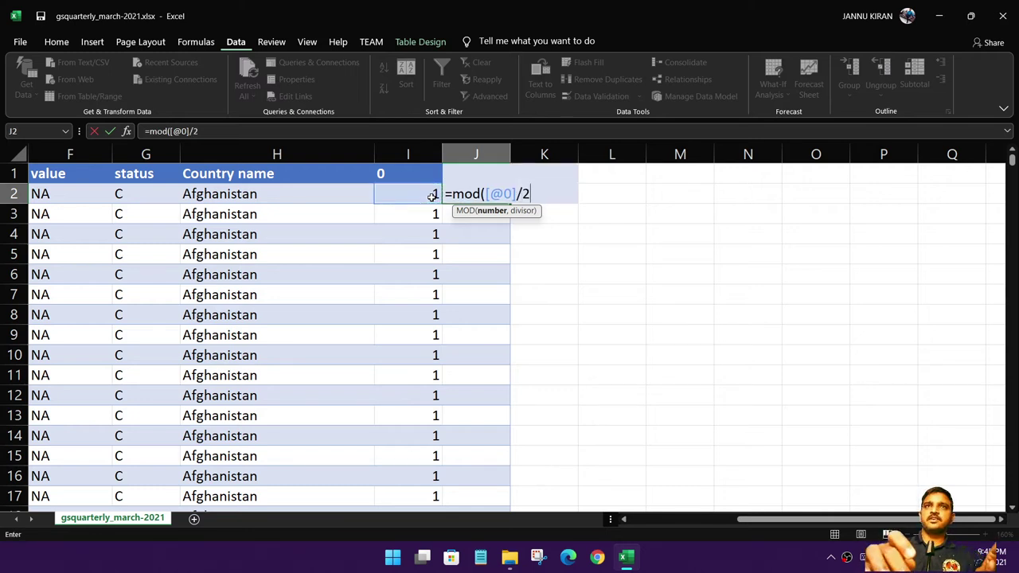
text())
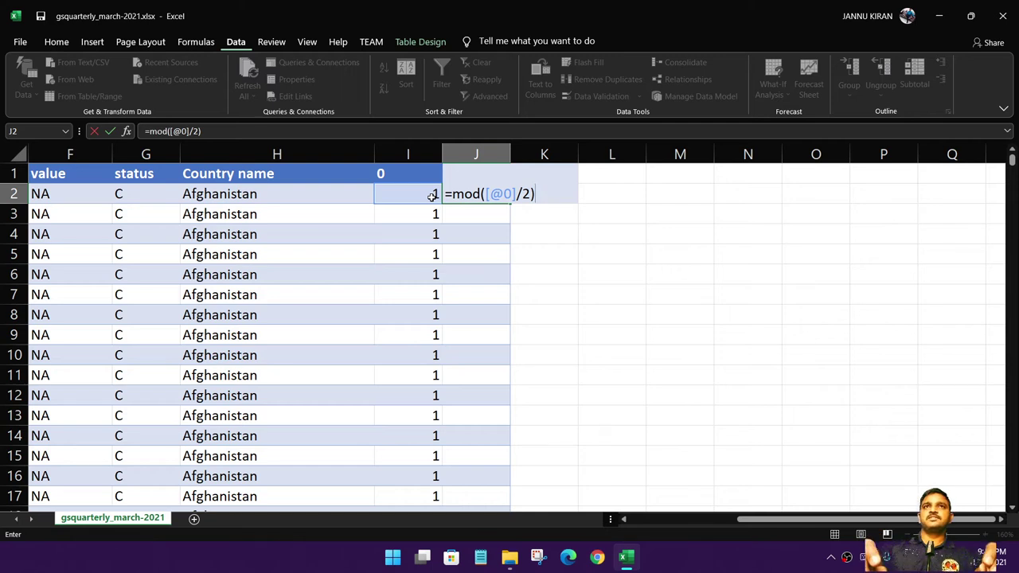
key(Return)
key(Return)
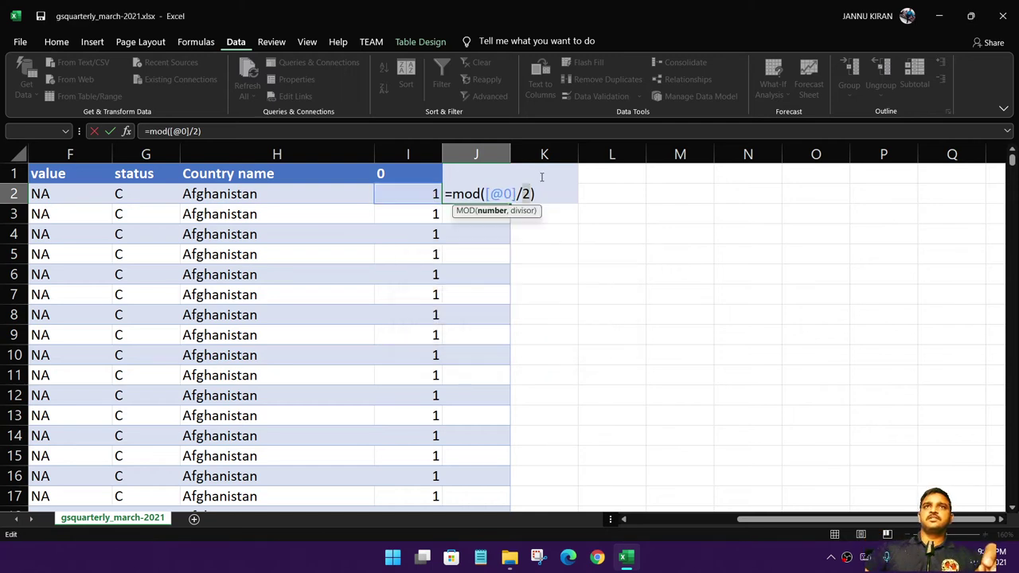
- Correct the formula to =MOD(I2,2) after the too-few-arguments error and commit it
click(515, 196)
key(BackSpace)
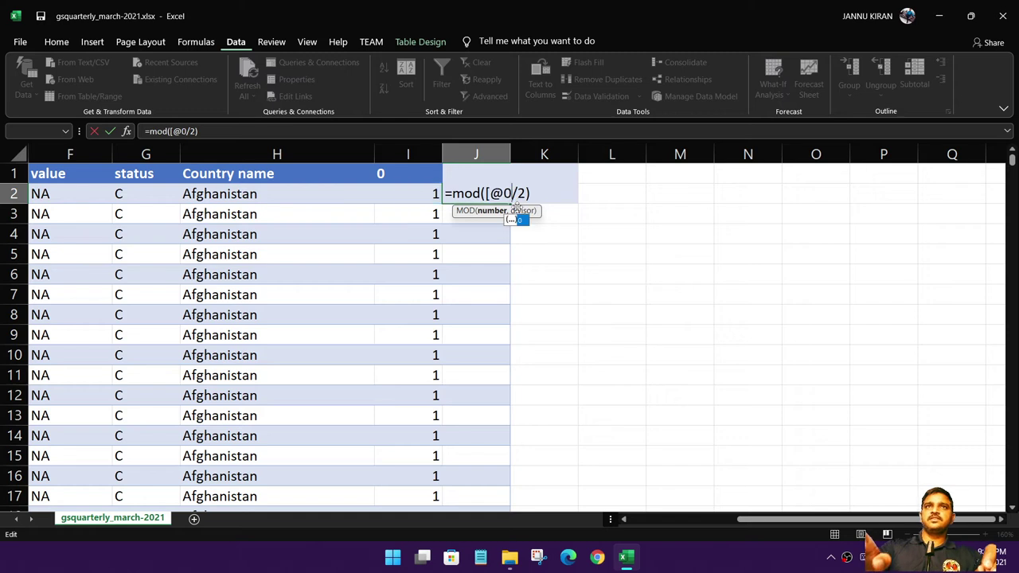
key(BackSpace)
key(BackSpace)
key(BackSpace)
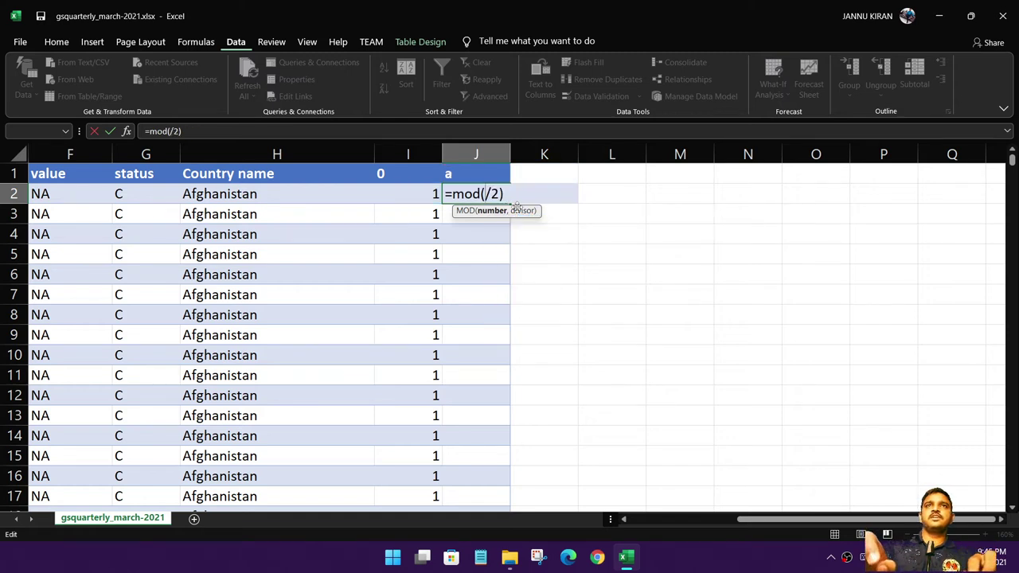
text(i2)
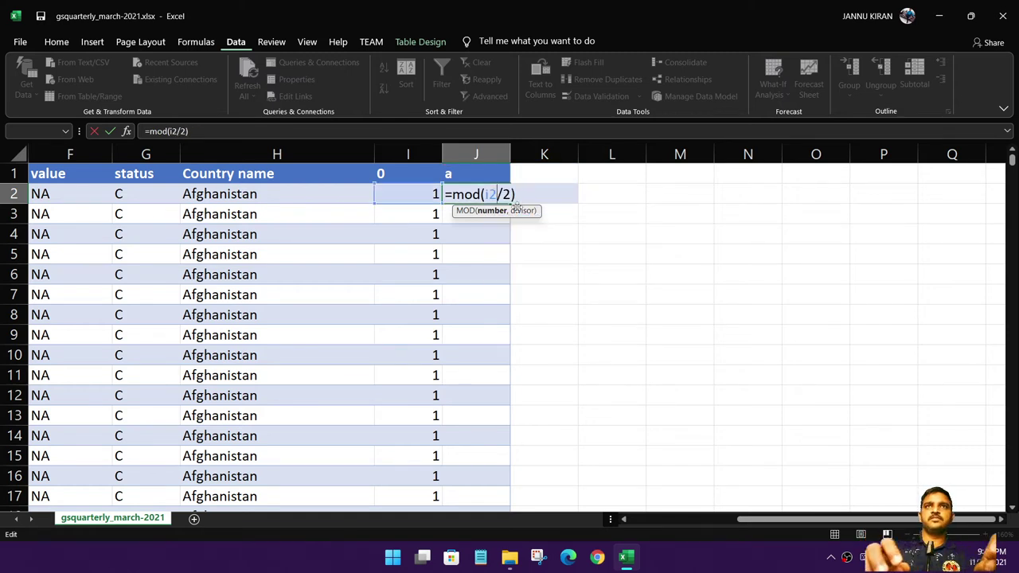
key(Return)
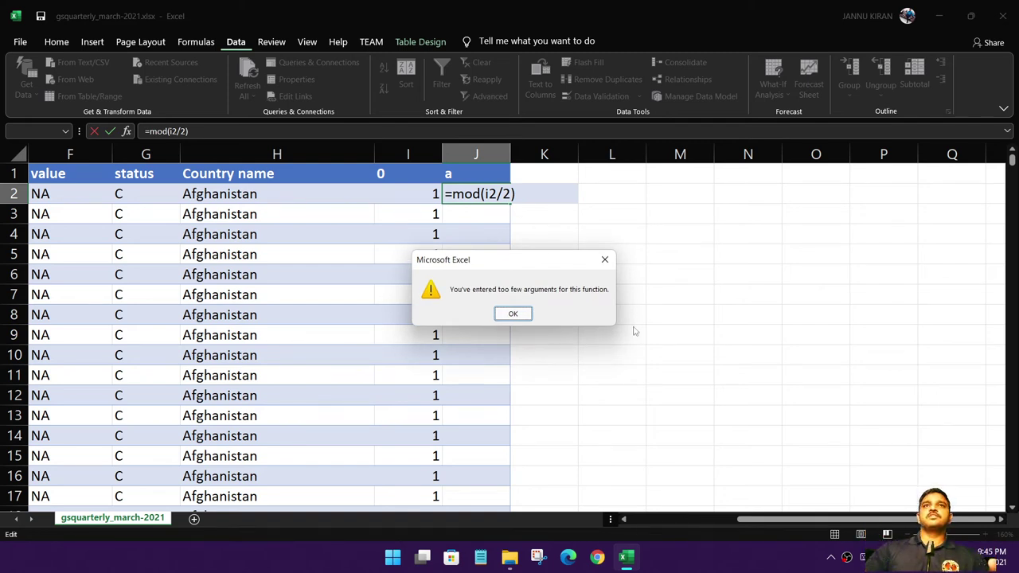
click(605, 259)
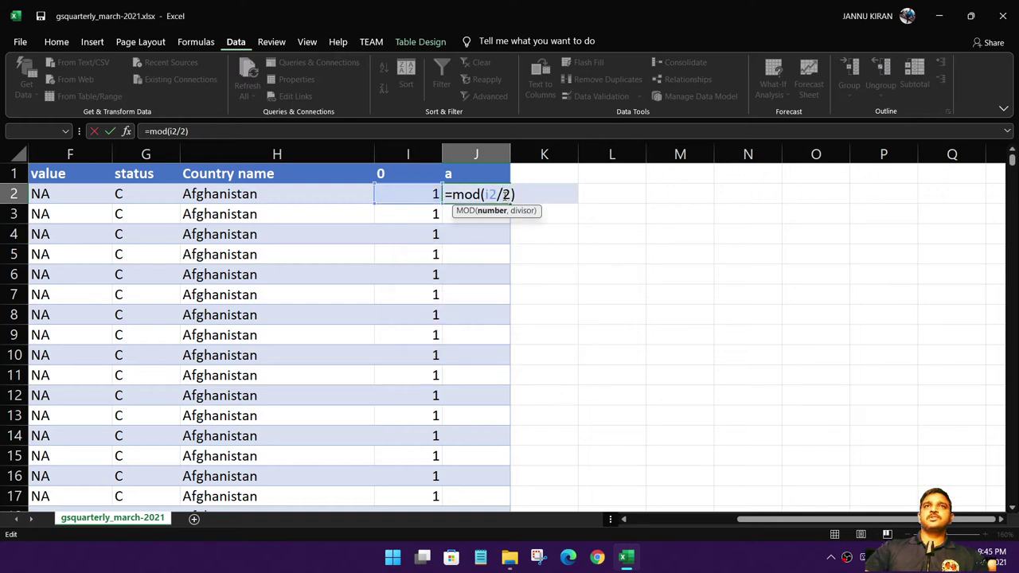
click(503, 194)
key(BackSpace)
text(,)
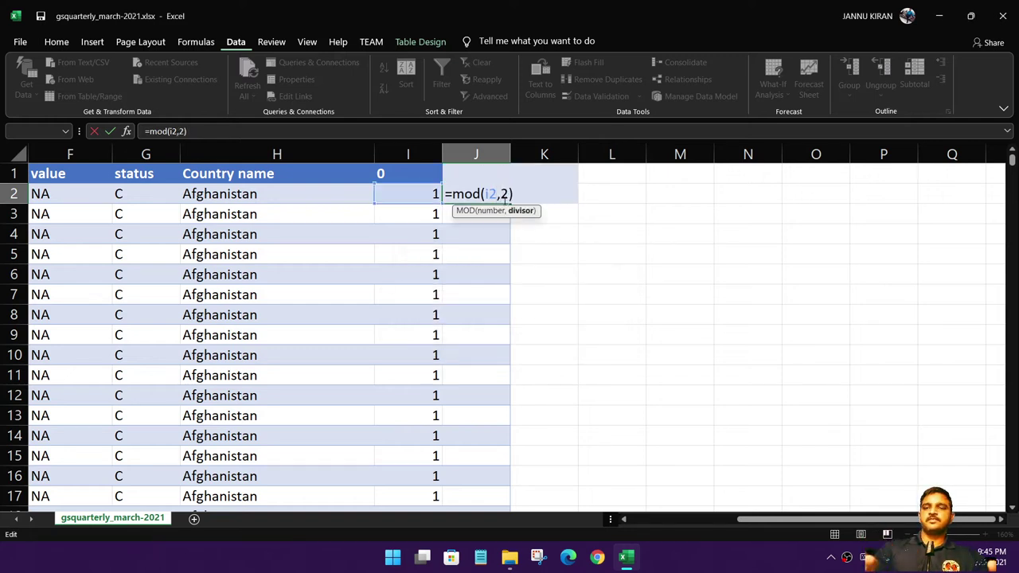
key(Return)
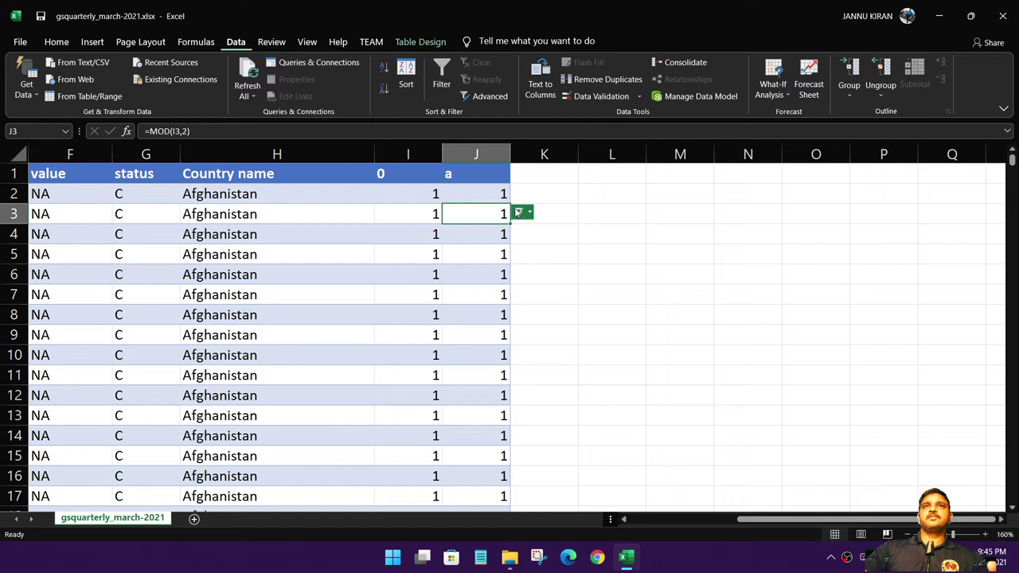
click(589, 195)
click(502, 195)
click(491, 253)
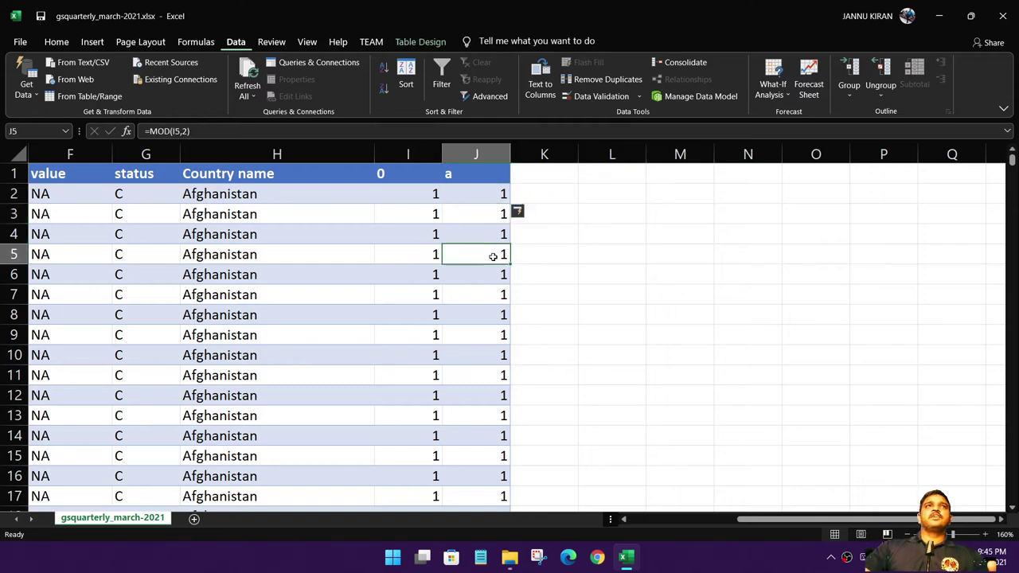
scroll(491, 255, down, 9)
scroll(492, 319, down, 14)
click(492, 323)
scroll(619, 346, down, 8)
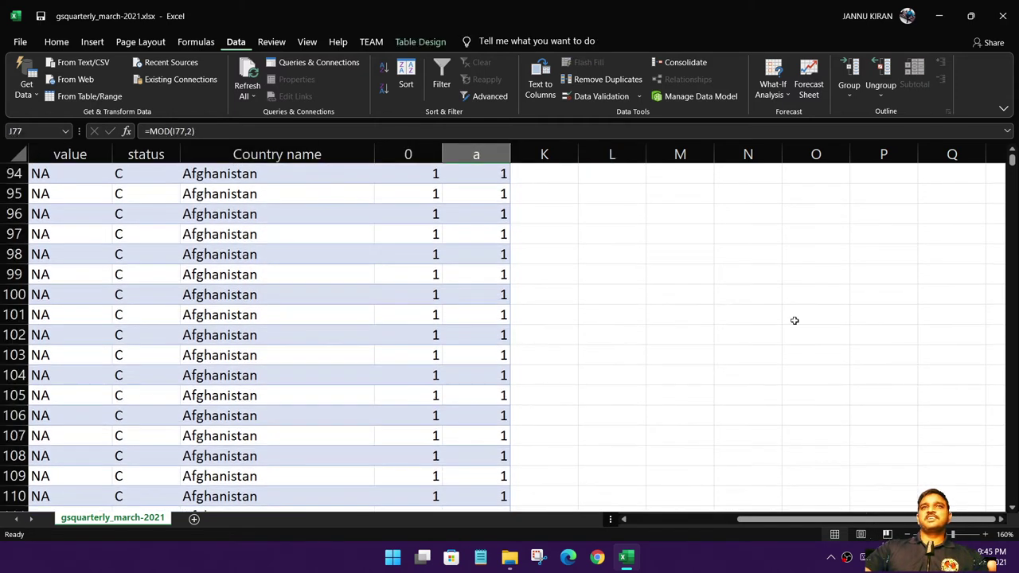
scroll(618, 346, down, 7)
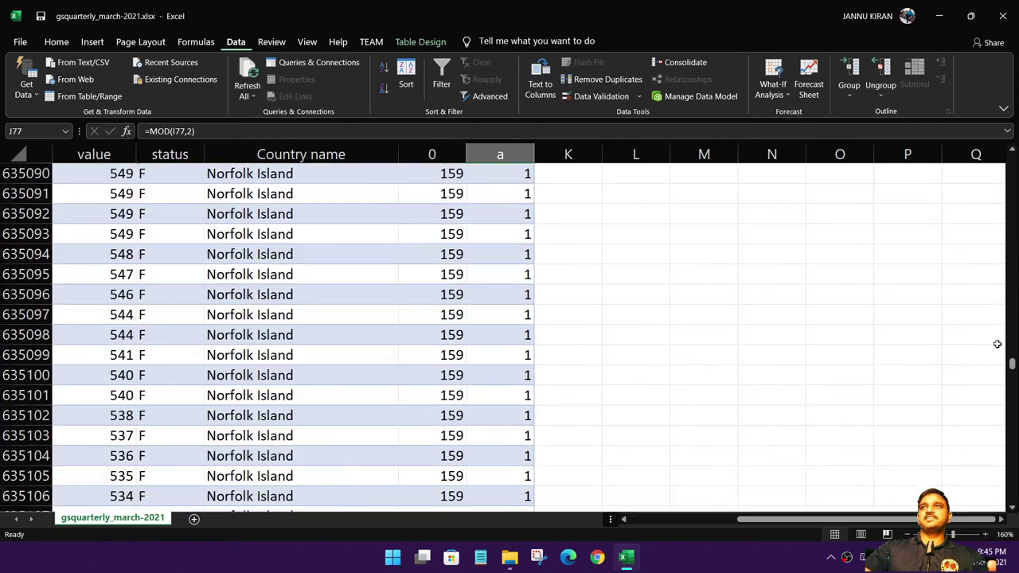
mouse_move(1013, 165)
mouse_down()
mouse_move(1007, 482)
mouse_move(1000, 289)
mouse_up()
scroll(601, 360, down, 14)
scroll(796, 374, up, 7)
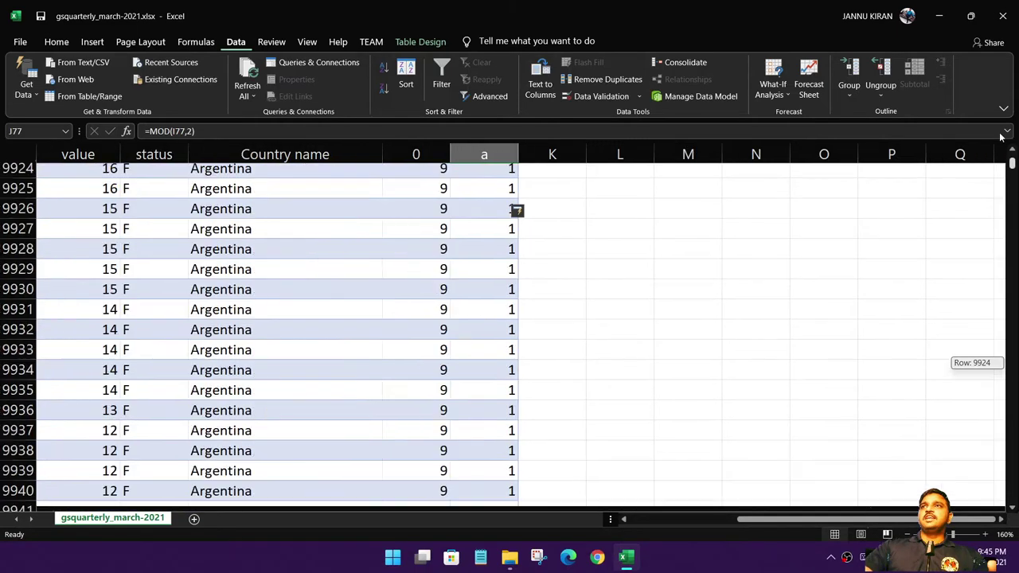
drag(1001, 289, 1009, 167)
click(756, 274)
click(492, 188)
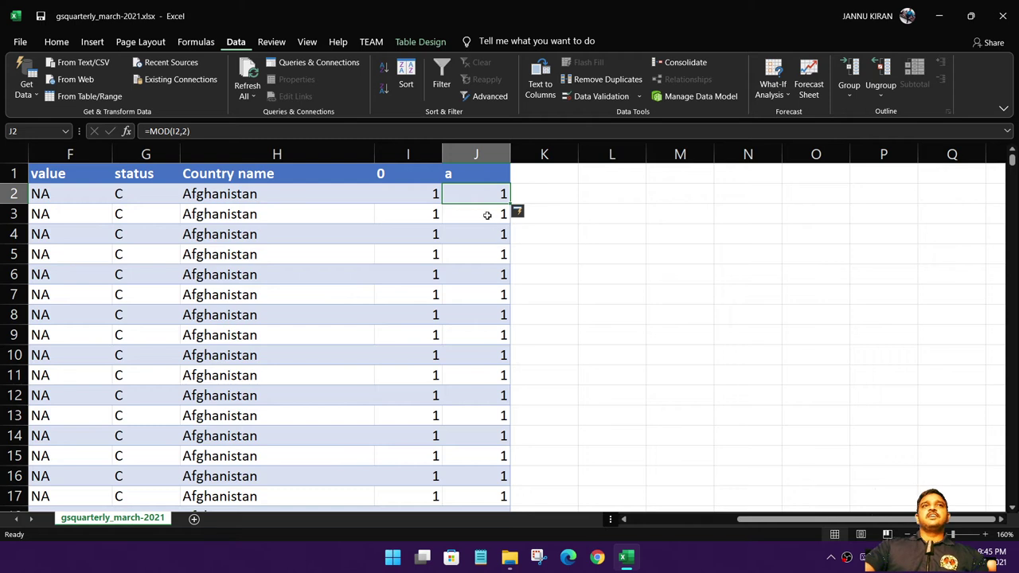
click(487, 215)
click(491, 255)
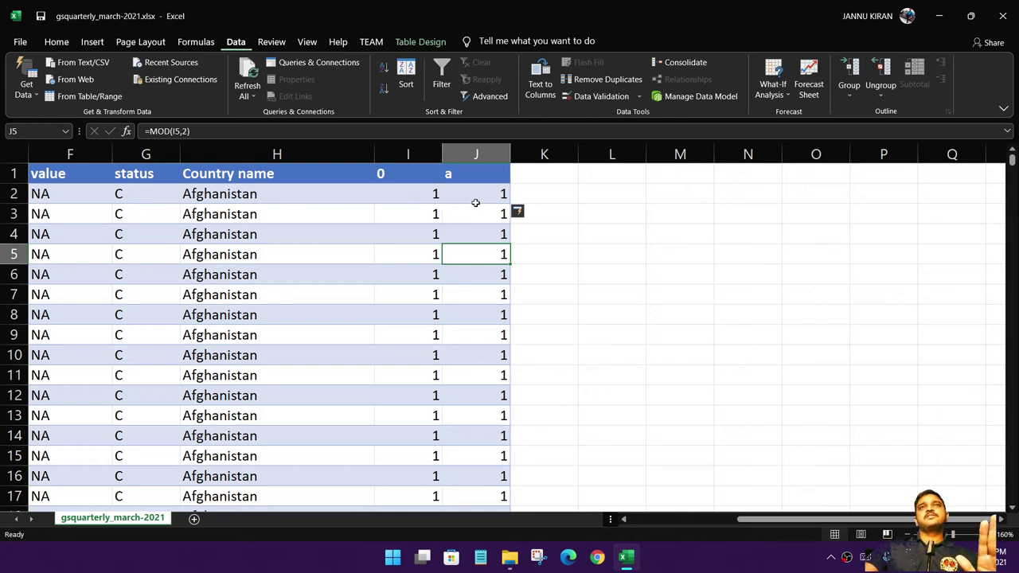
scroll(516, 270, down, 1)
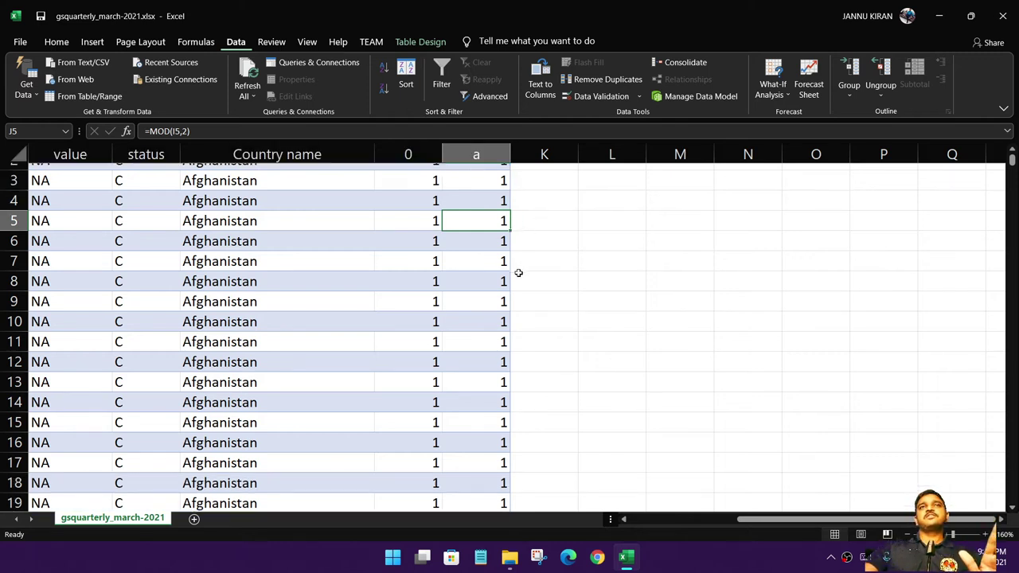
scroll(518, 275, down, 5)
scroll(518, 275, up, 6)
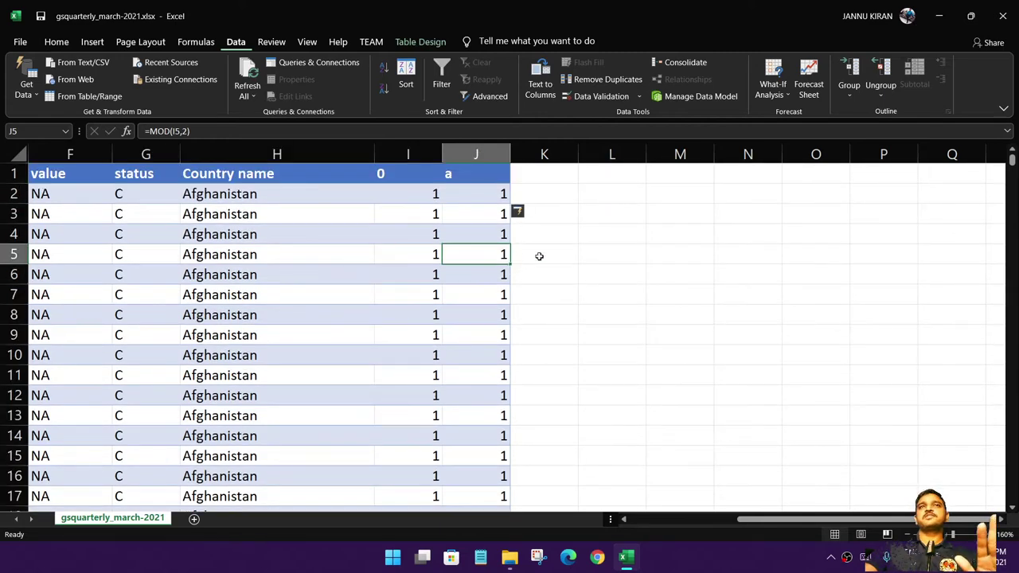
click(498, 315)
scroll(502, 329, down, 7)
scroll(503, 334, down, 8)
scroll(493, 359, down, 6)
scroll(484, 375, down, 20)
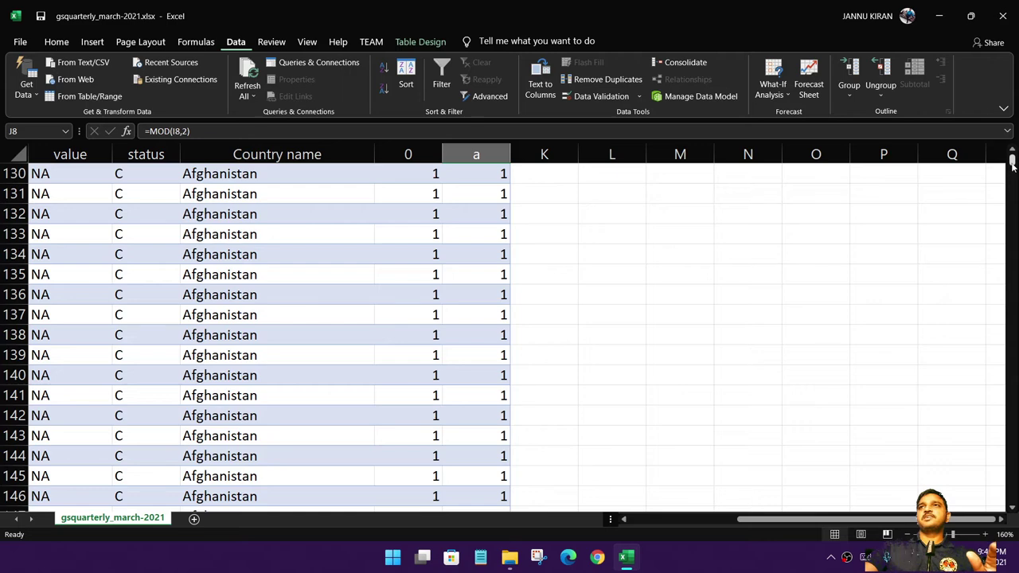
drag(1013, 164, 1012, 320)
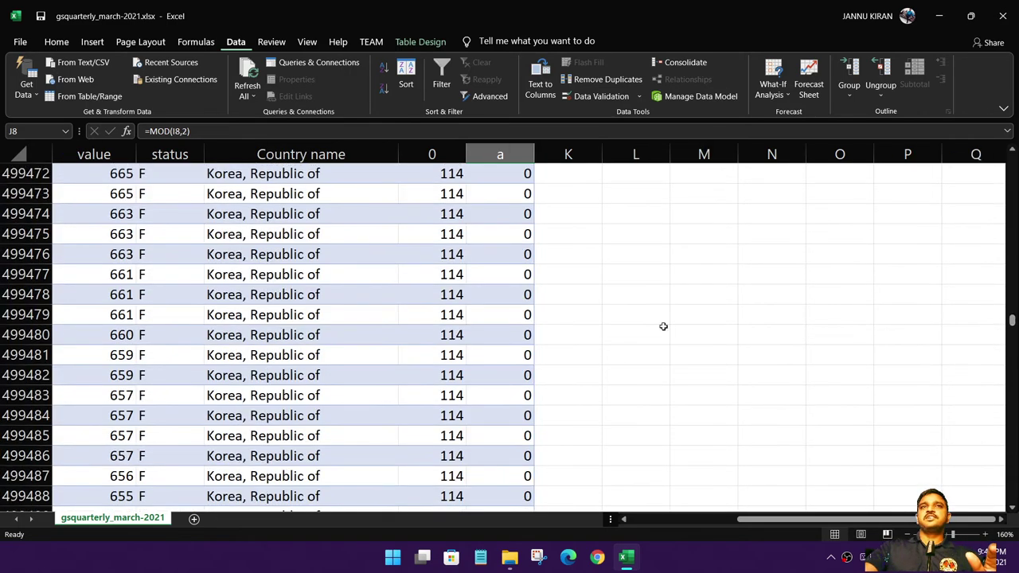
click(503, 315)
scroll(520, 334, down, 1)
scroll(507, 351, down, 6)
scroll(505, 368, down, 11)
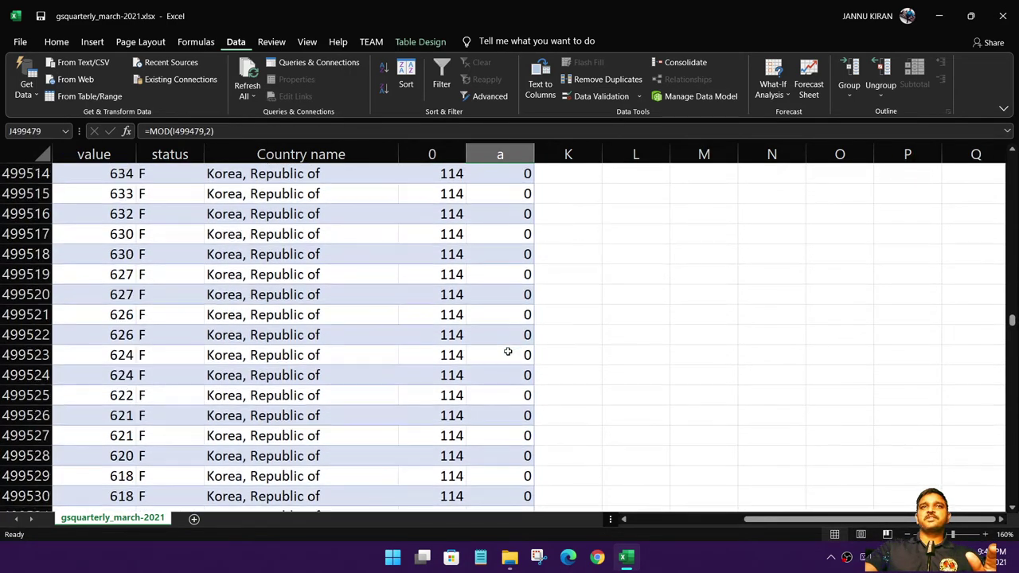
scroll(503, 371, down, 20)
scroll(501, 375, down, 8)
scroll(498, 378, down, 11)
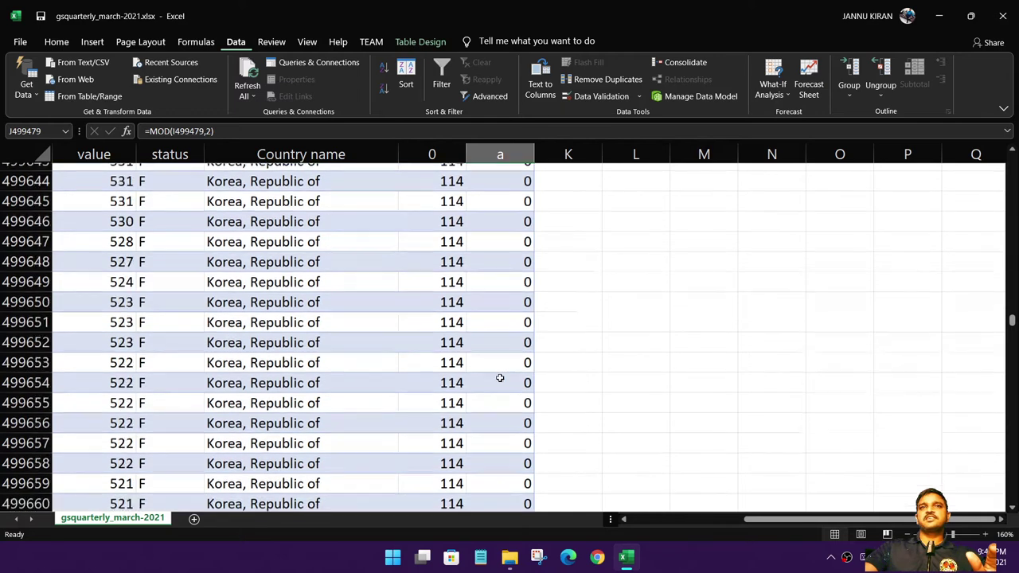
scroll(494, 381, down, 20)
scroll(489, 379, down, 15)
scroll(490, 382, down, 8)
scroll(502, 350, down, 8)
scroll(518, 386, down, 2)
scroll(518, 390, down, 15)
scroll(518, 394, down, 7)
drag(1001, 329, 1005, 141)
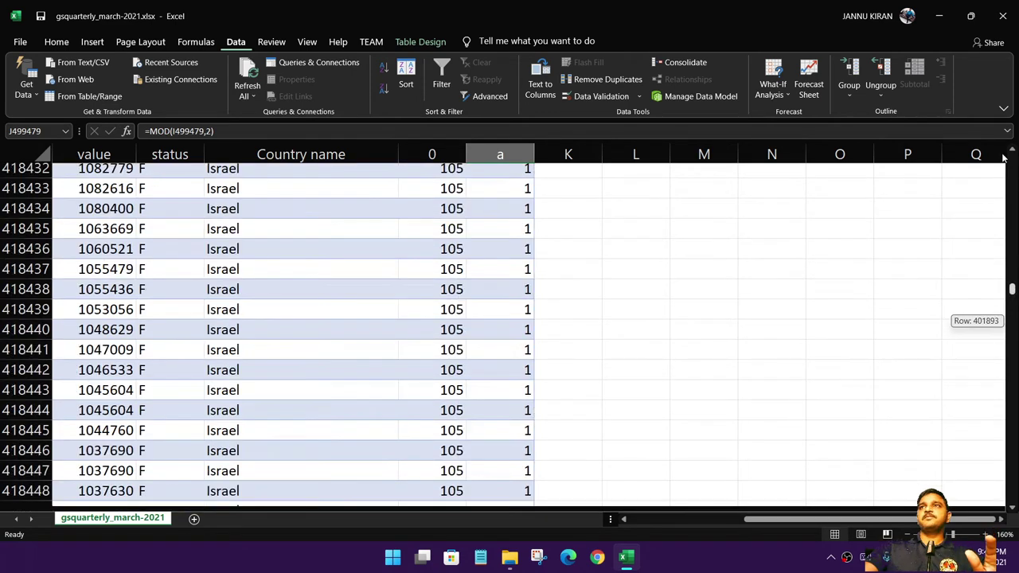
click(484, 193)
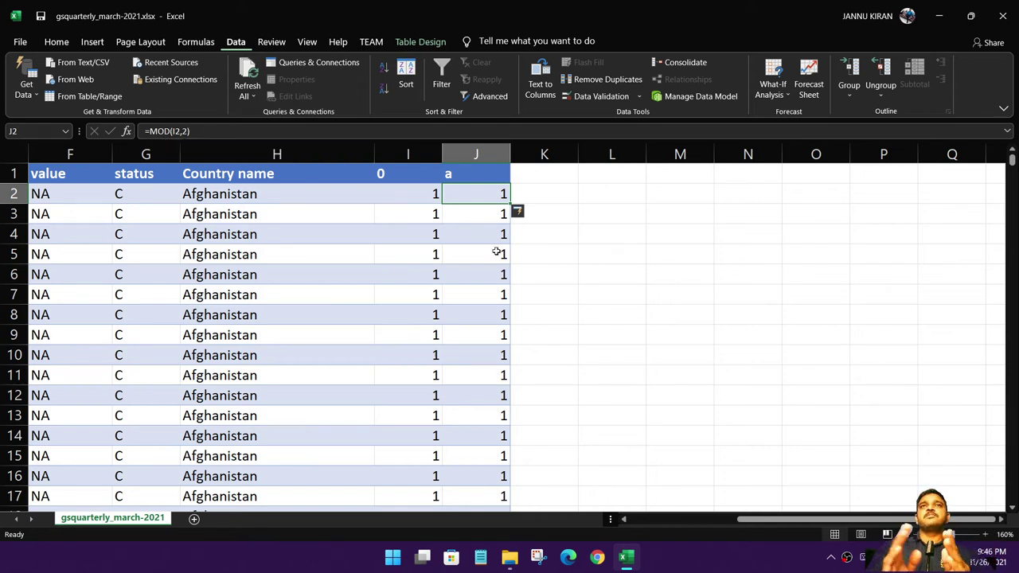
click(581, 252)
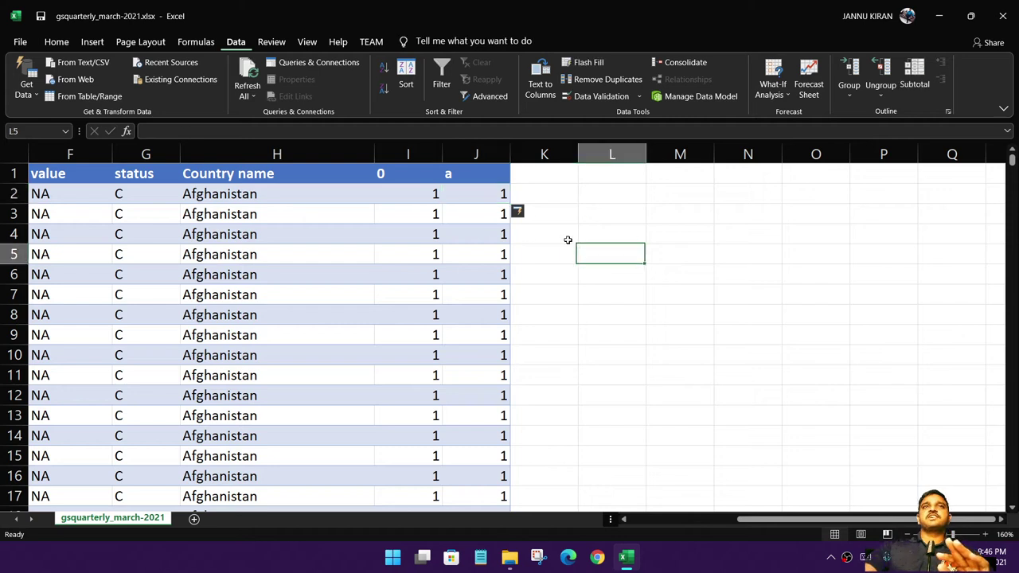
- Copy columns I and J and paste them back over themselves as values only
drag(410, 151, 462, 150)
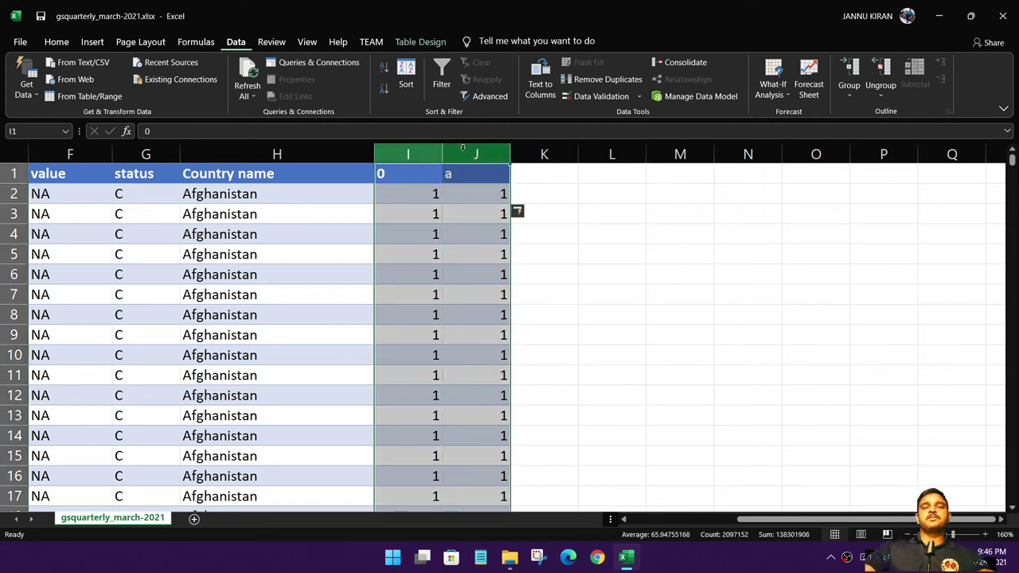
key(ctrl+c)
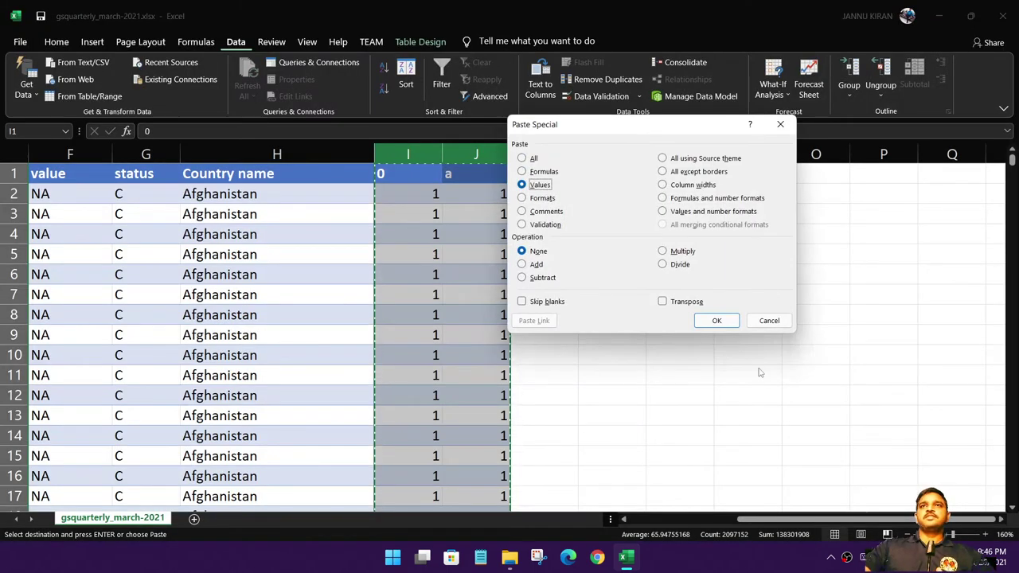
click(716, 320)
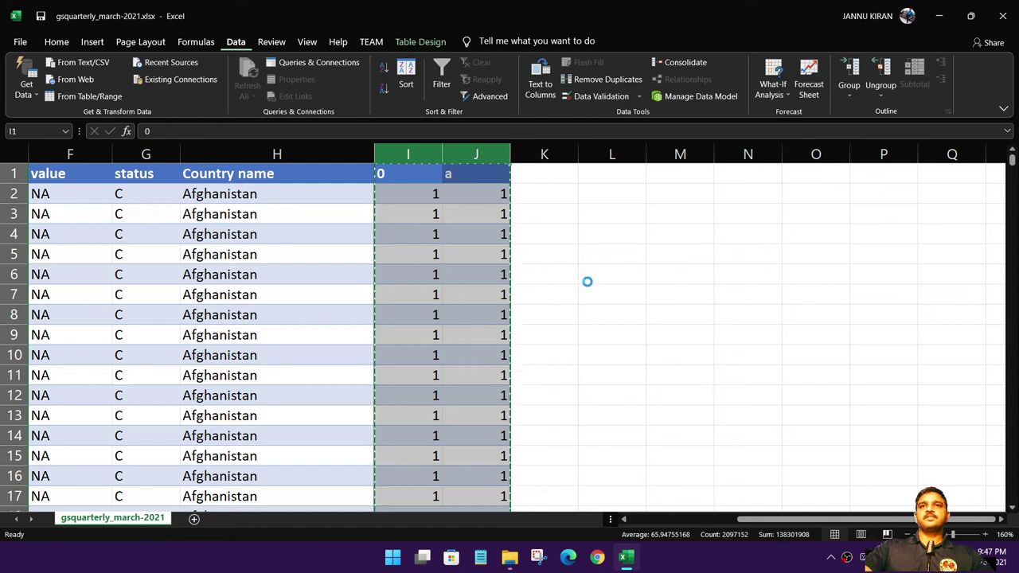
click(434, 199)
click(475, 191)
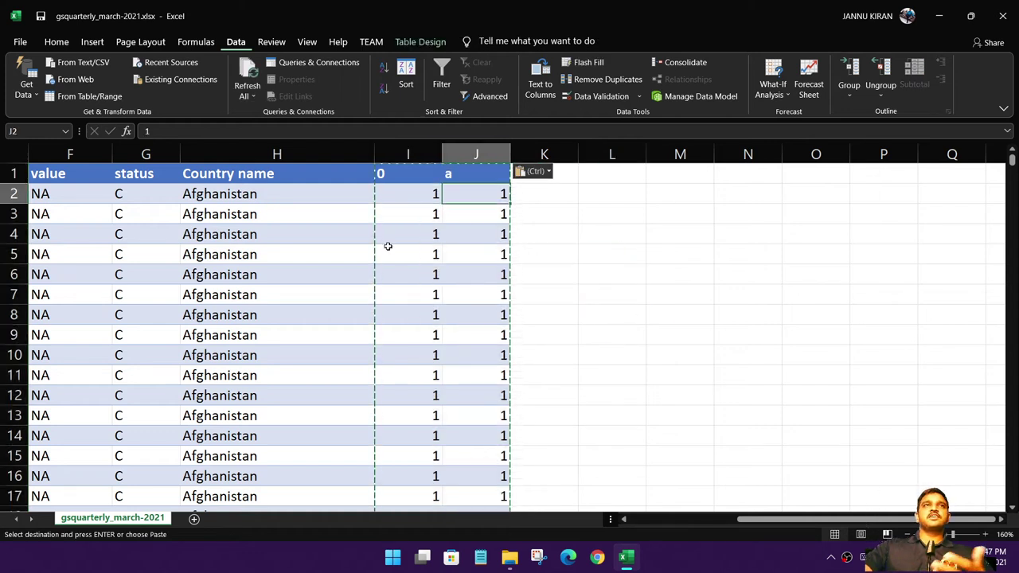
scroll(405, 253, down, 8)
scroll(422, 260, up, 8)
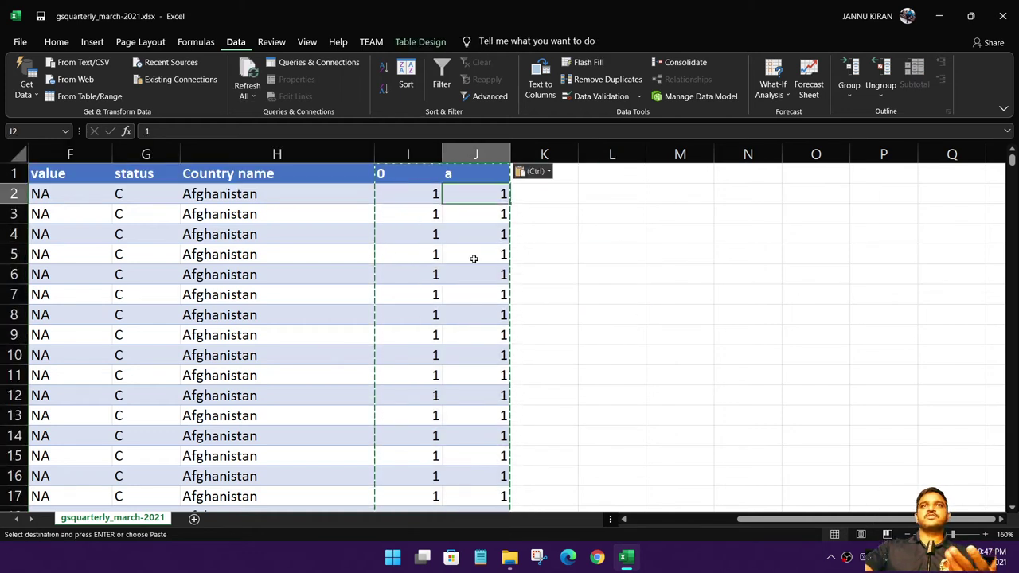
click(555, 196)
click(563, 248)
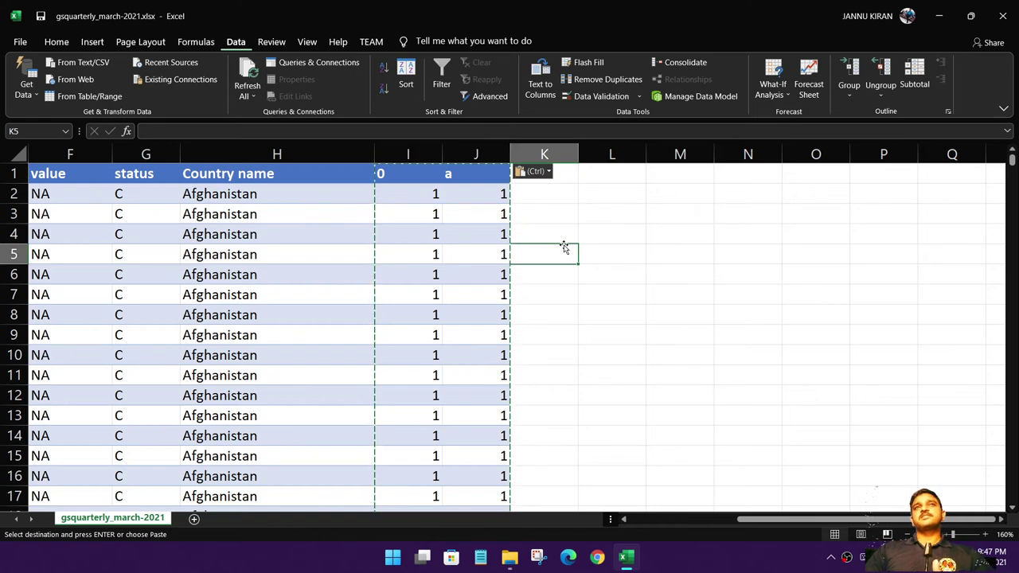
- Review the rank and parity values for the Afghanistan rows in columns I and J
click(491, 195)
click(544, 199)
click(486, 252)
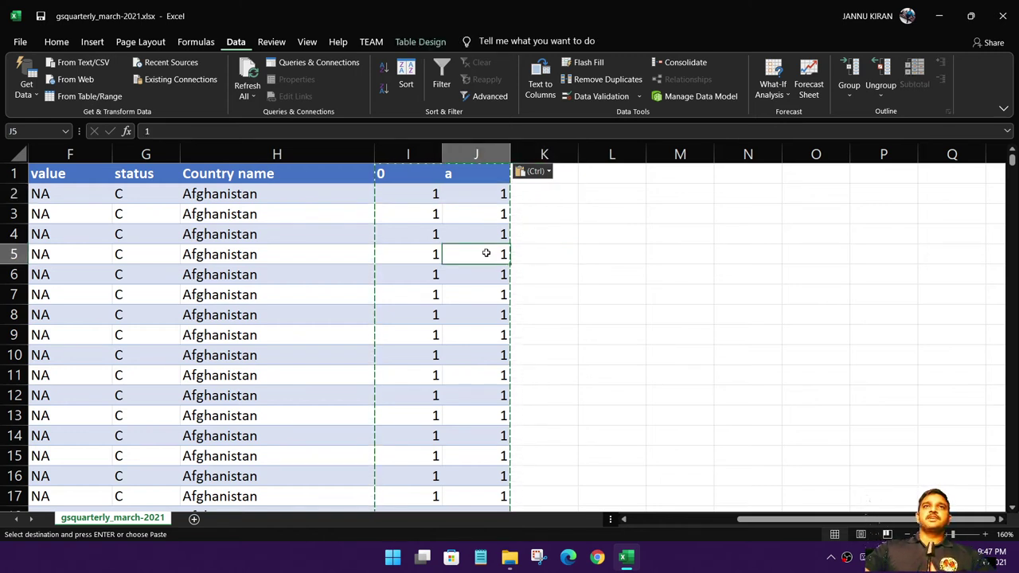
drag(417, 196, 421, 335)
scroll(414, 328, down, 8)
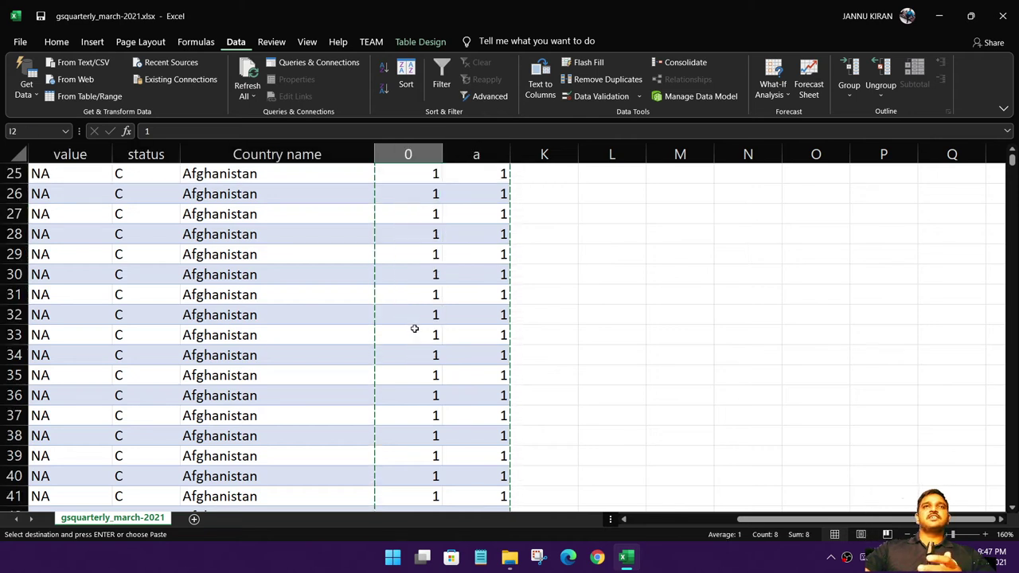
scroll(414, 328, up, 8)
drag(213, 197, 204, 304)
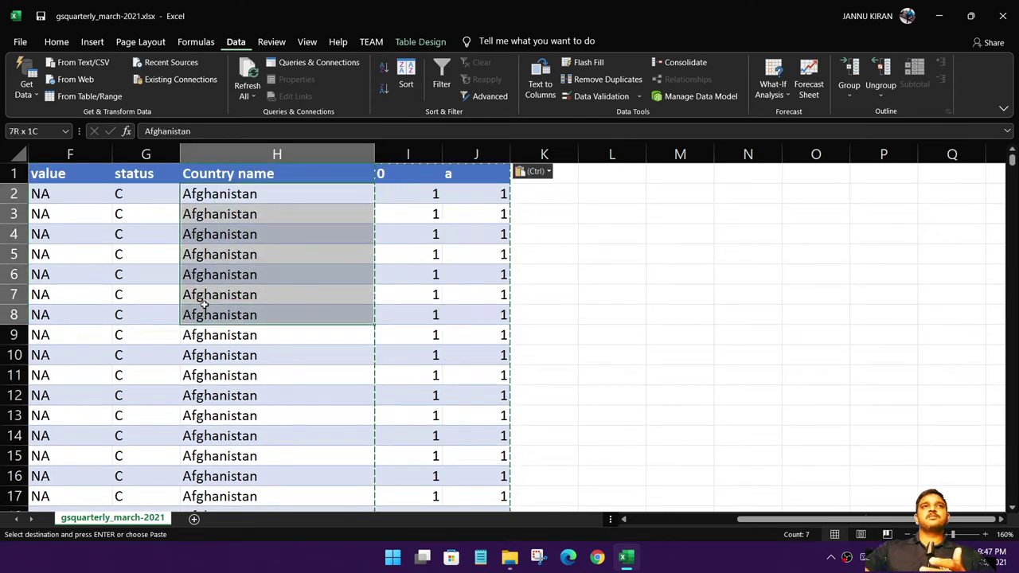
drag(434, 197, 410, 320)
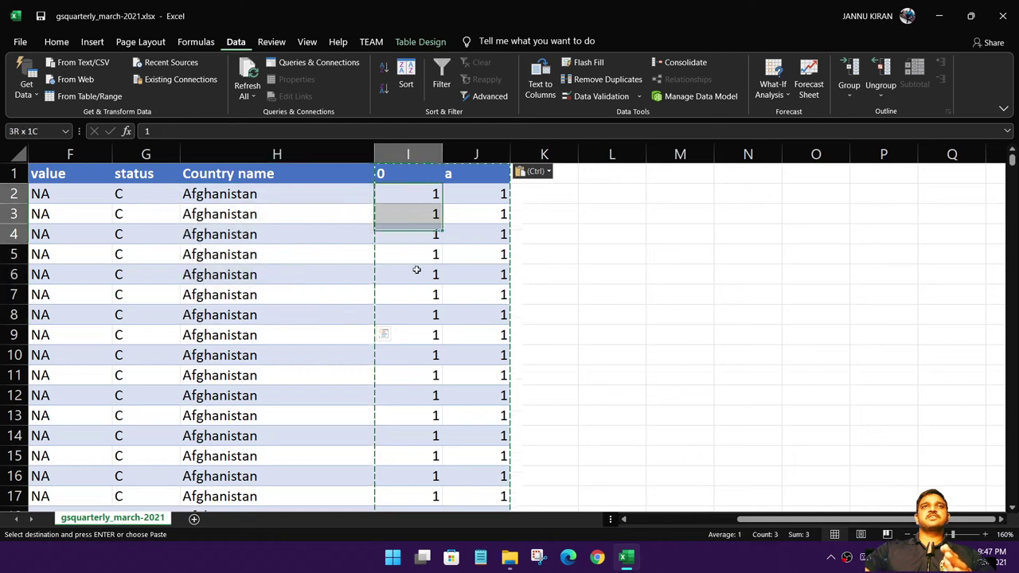
- Rename the I1 header to 'Dense rank' and the J1 header to 'binary'
click(412, 177)
text(Dense rank)
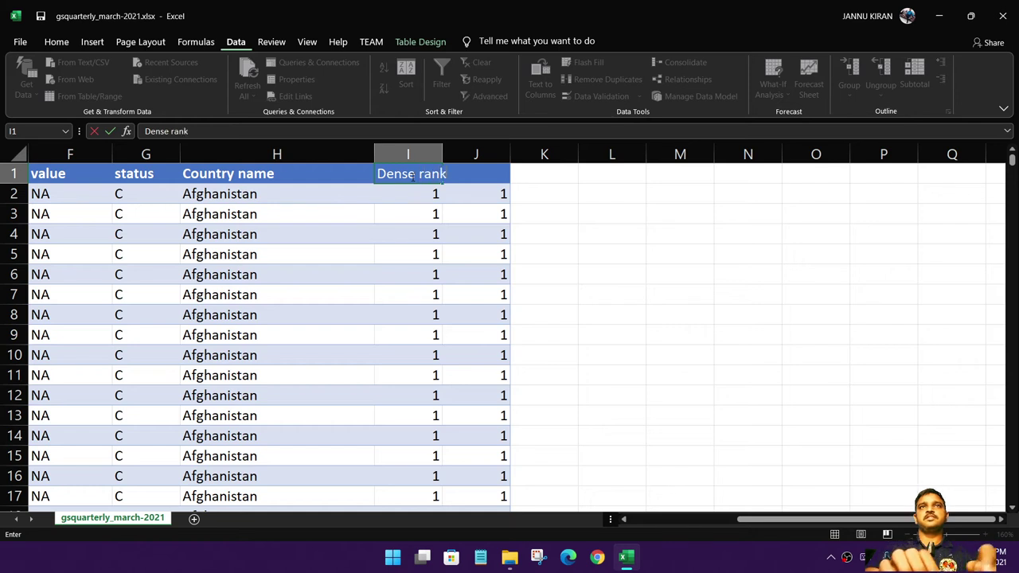
key(Tab)
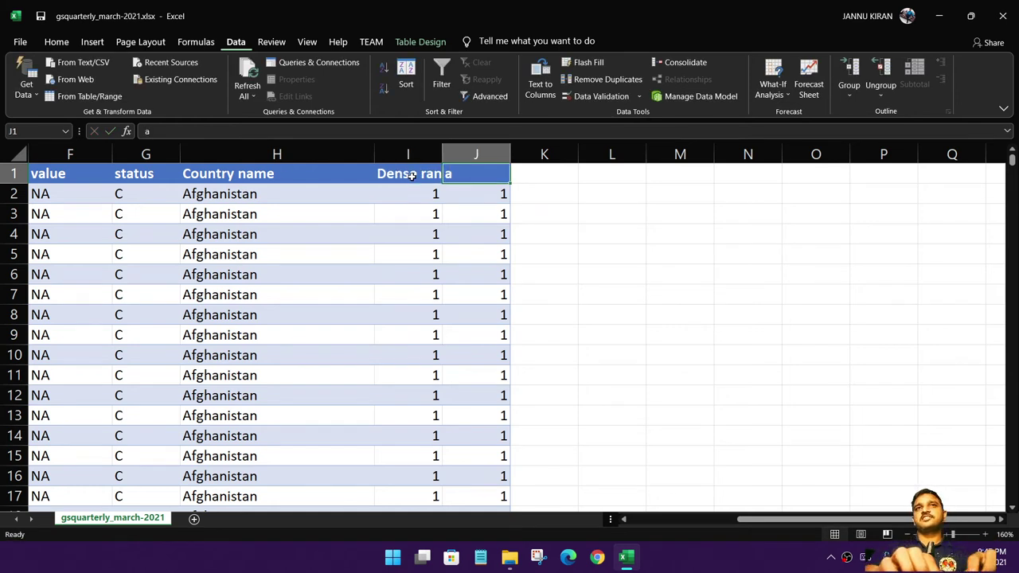
text(binar)
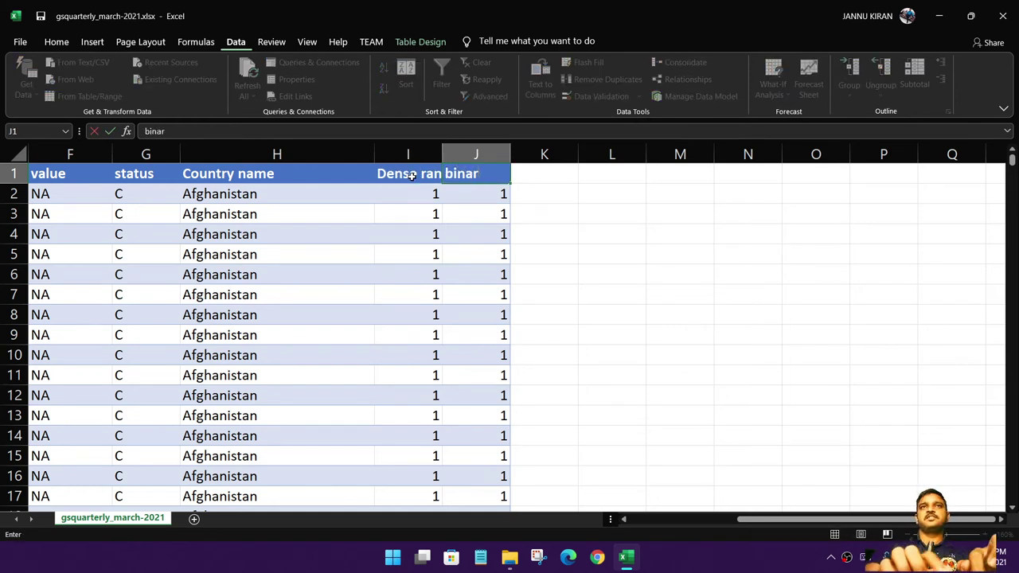
text(y)
key(Return)
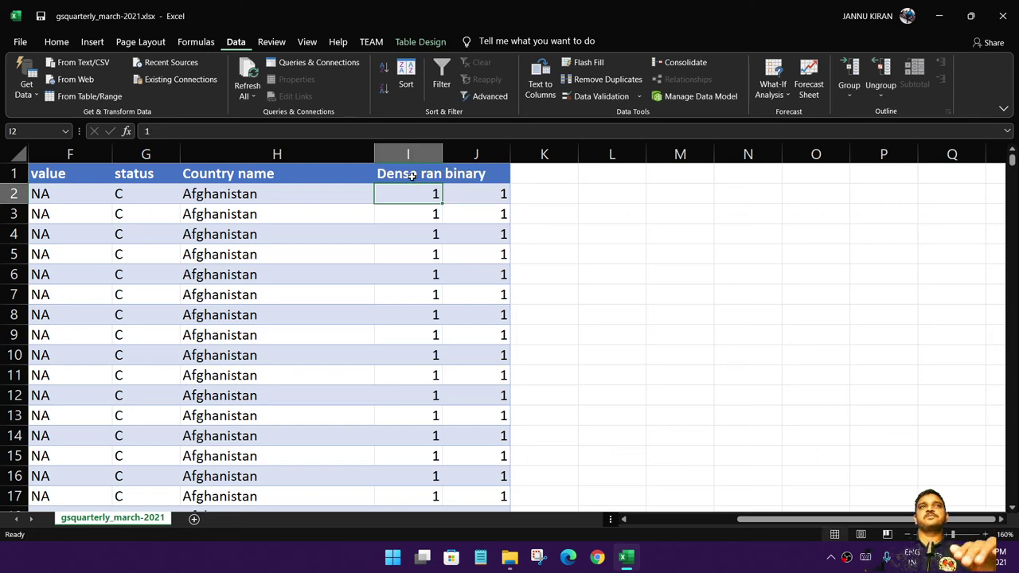
- Select the table's header and first data rows across all columns
drag(796, 519, 688, 519)
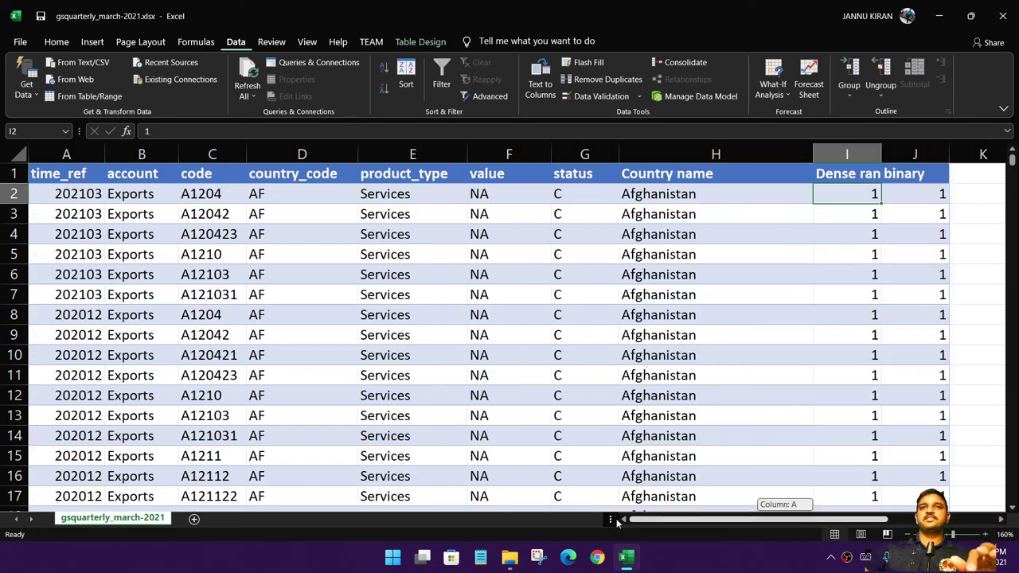
drag(56, 194, 905, 270)
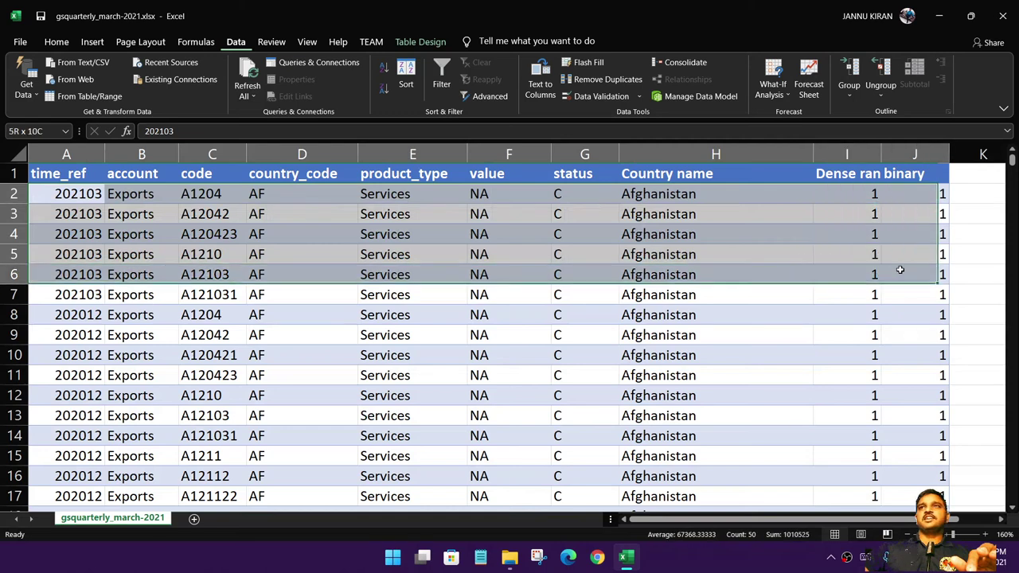
scroll(864, 504, right, 1)
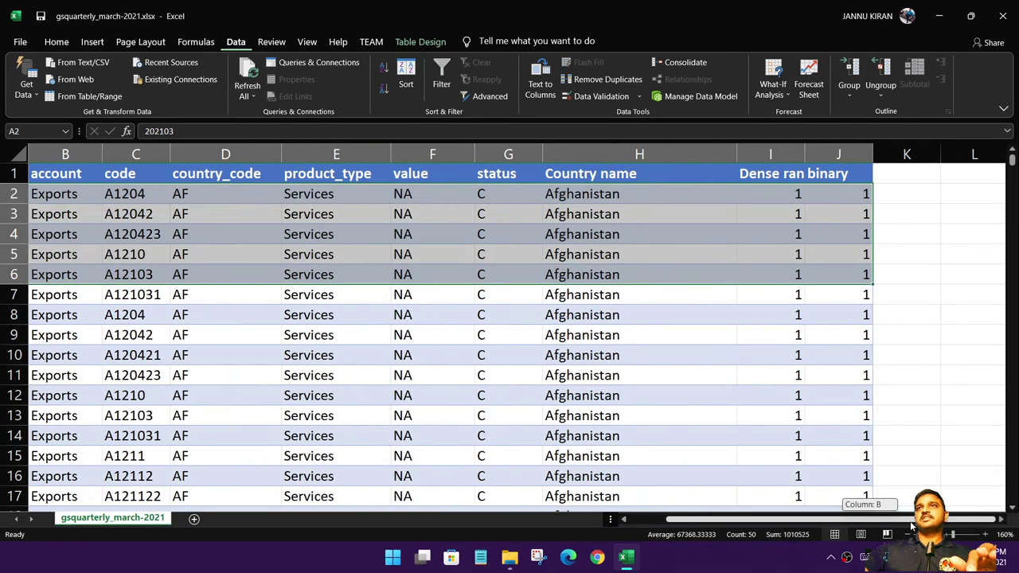
drag(714, 519, 679, 519)
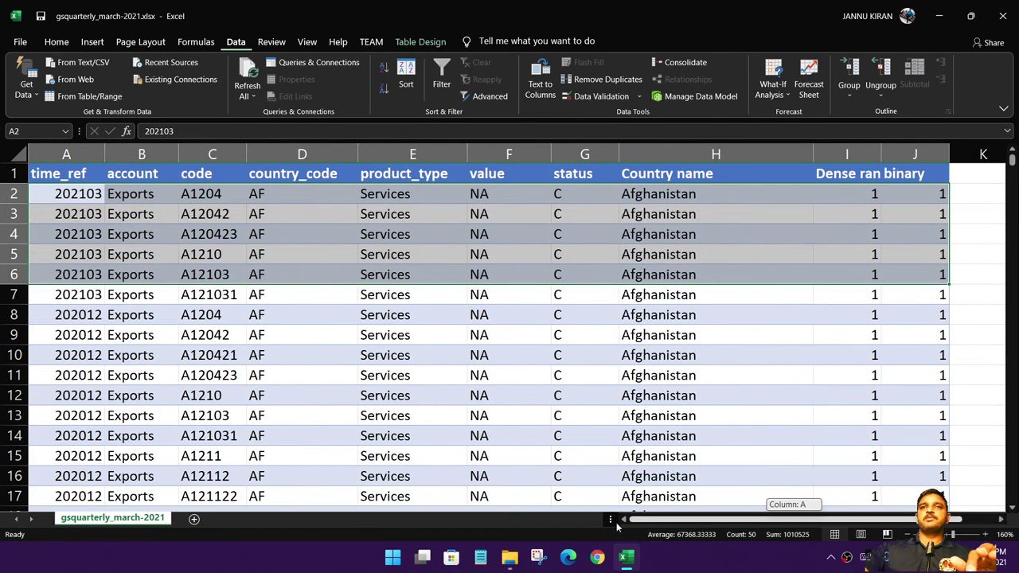
click(32, 173)
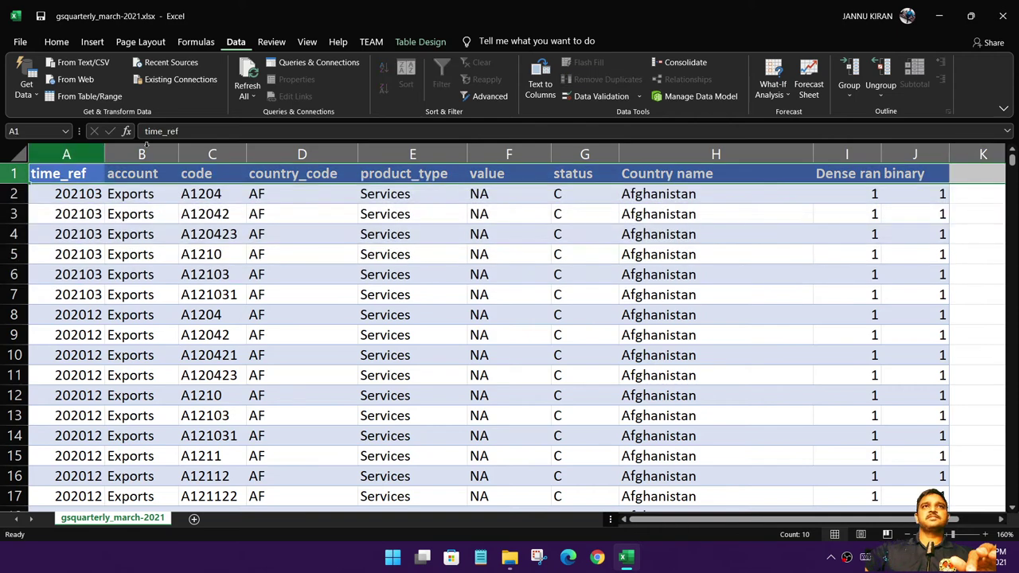
drag(69, 197, 918, 230)
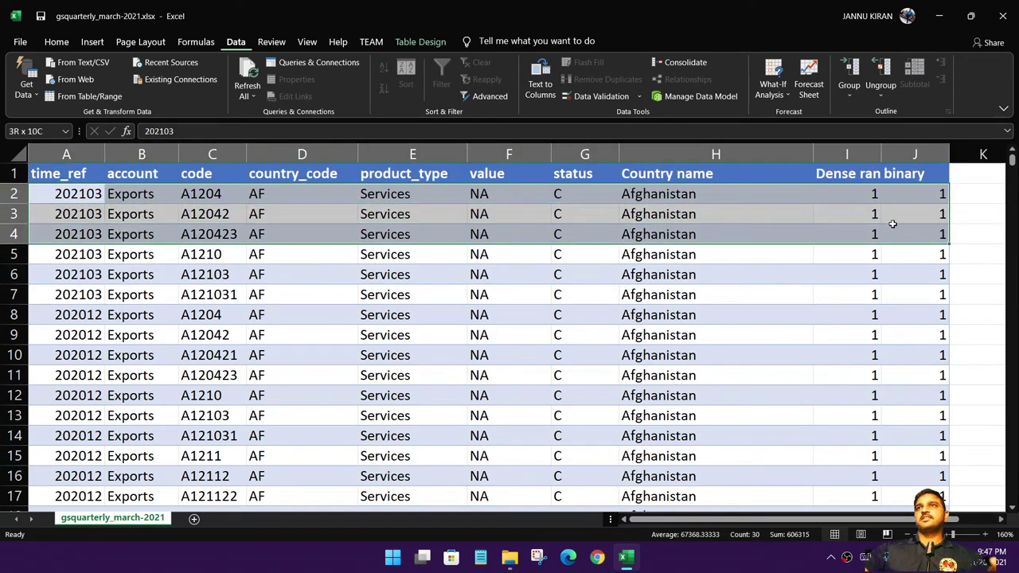
- Extend the selection to the table's last row and apply a fill colour
key(ctrl+shift+Down)
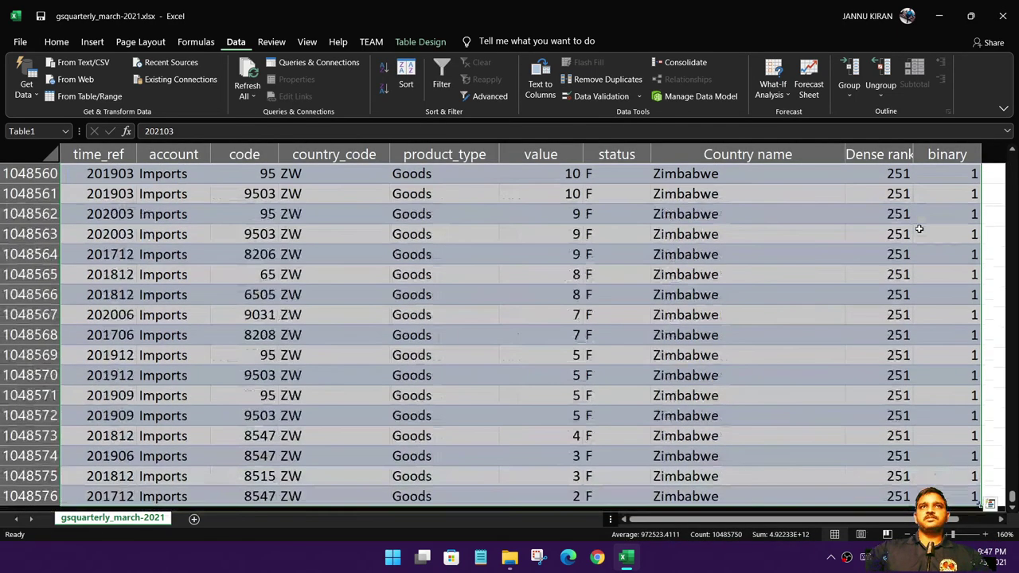
click(56, 42)
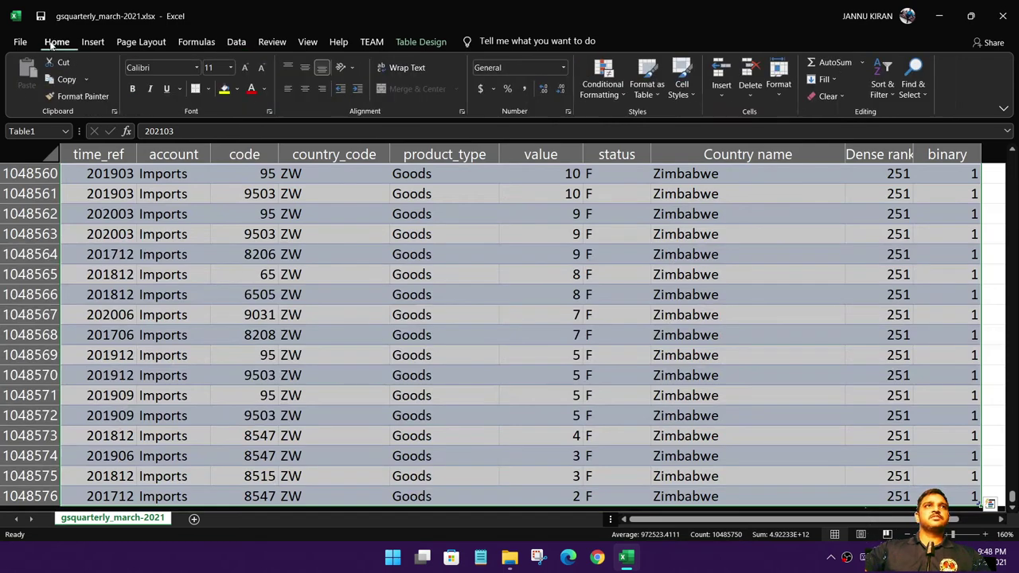
click(237, 91)
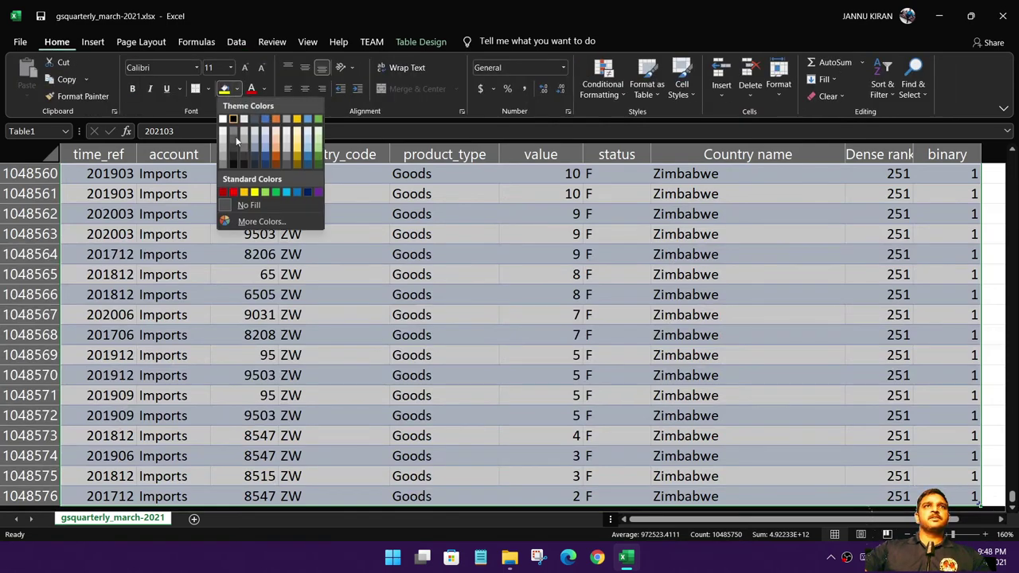
click(255, 207)
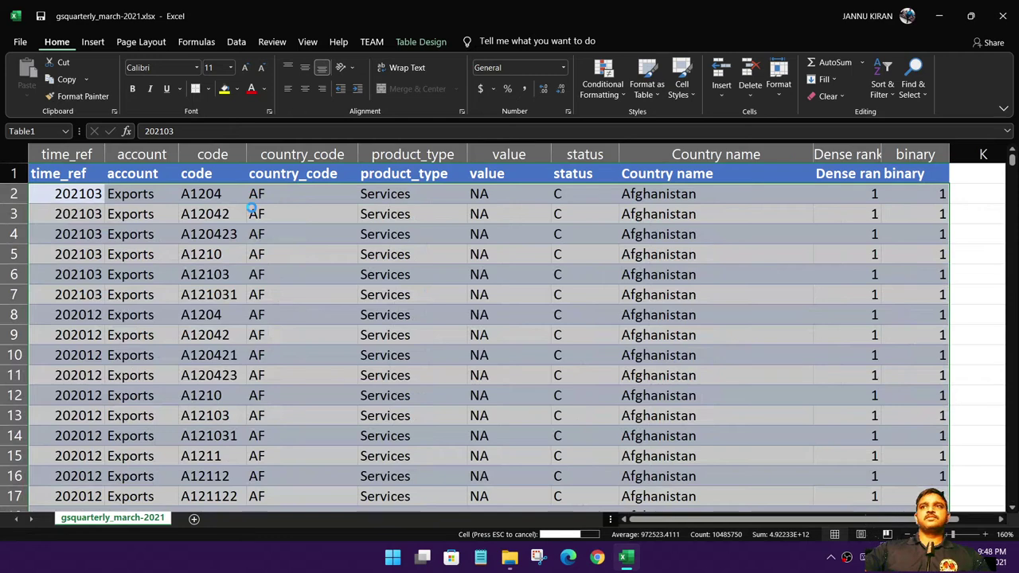
- Clear Table1's style from the Table Design styles gallery
click(341, 293)
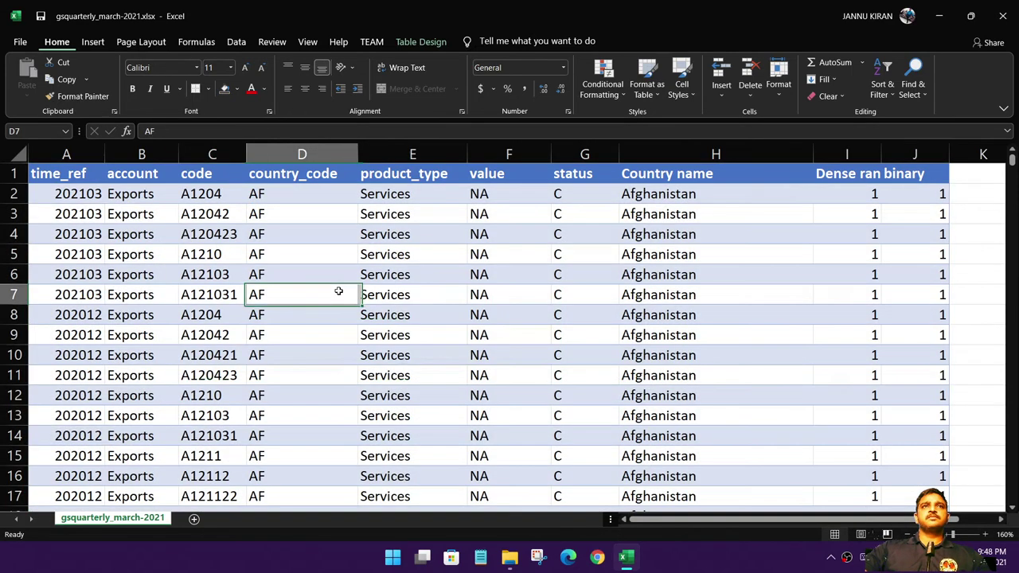
click(134, 194)
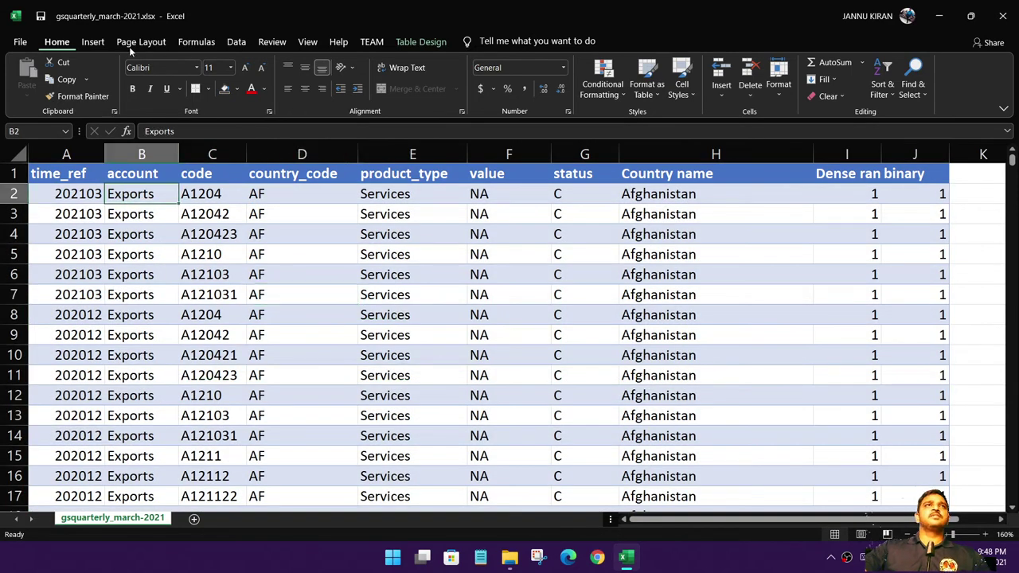
click(422, 43)
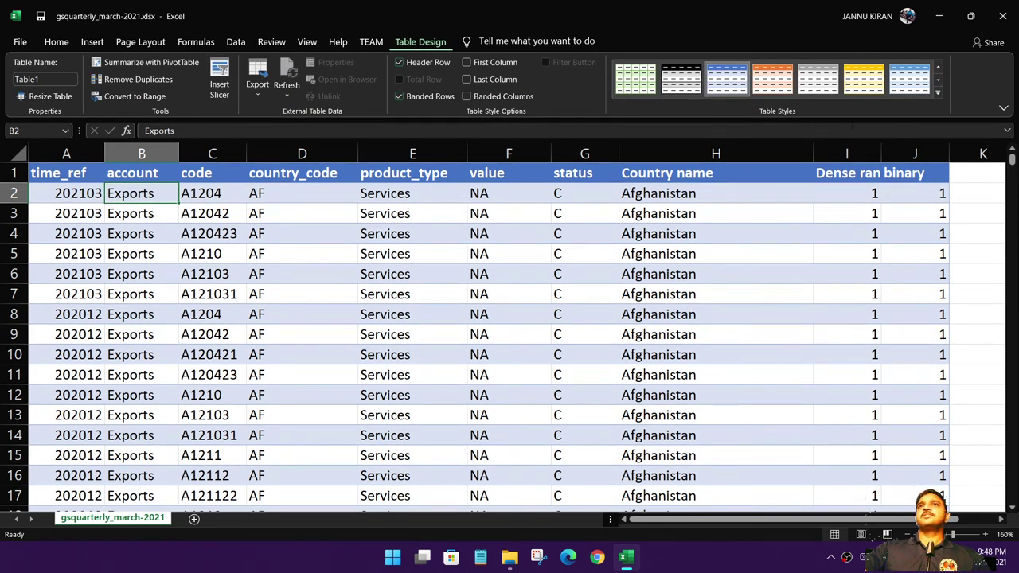
click(939, 93)
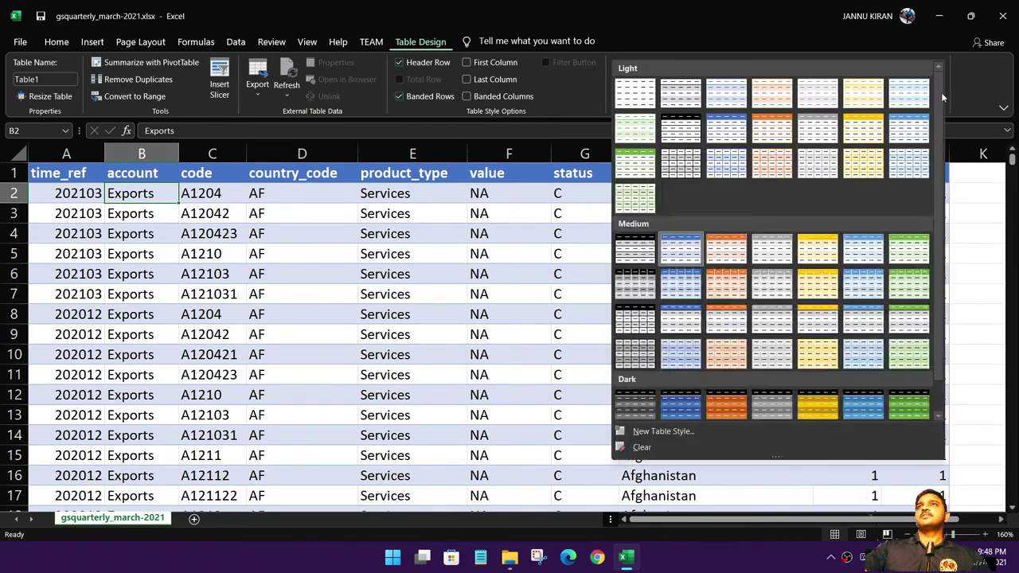
click(652, 449)
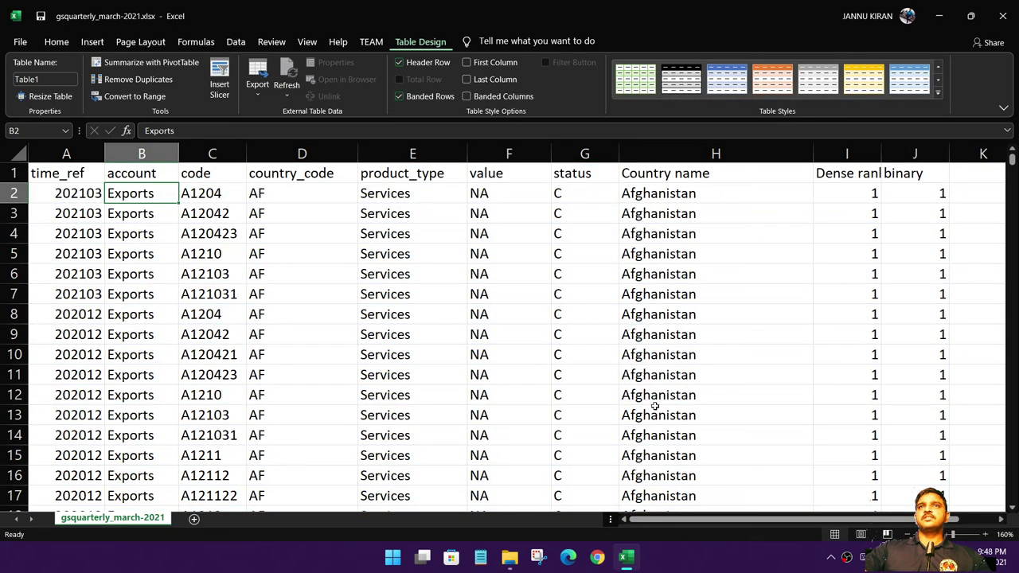
click(696, 329)
- Turn on header filters and filter the binary column to the 0 rows, 587262 records
drag(768, 519, 804, 518)
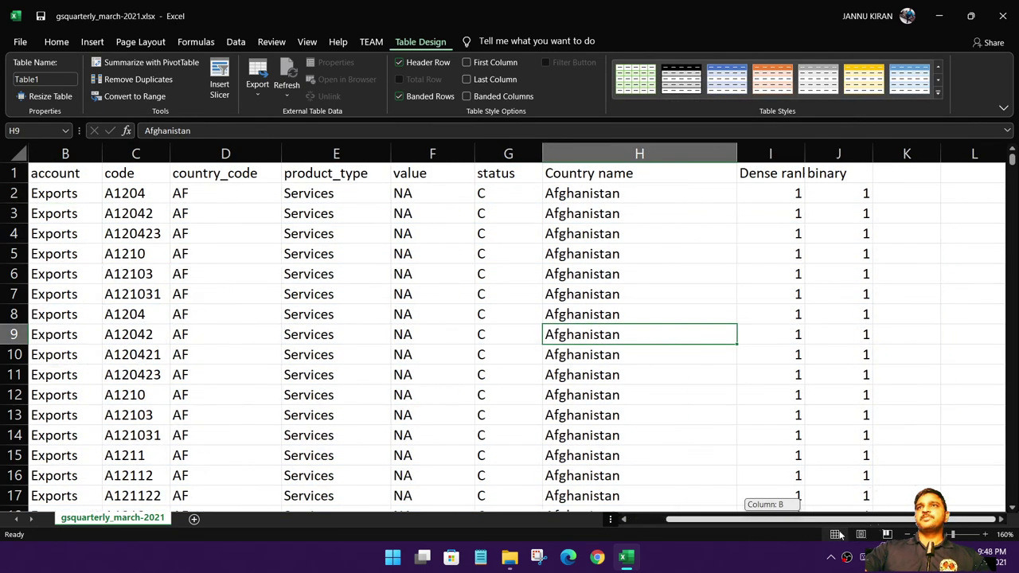
click(856, 197)
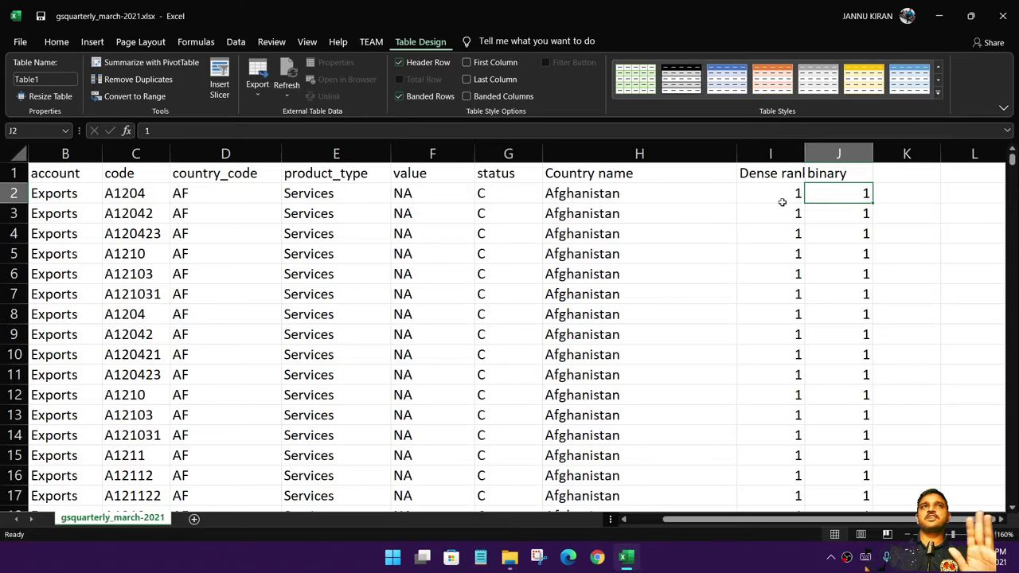
click(13, 172)
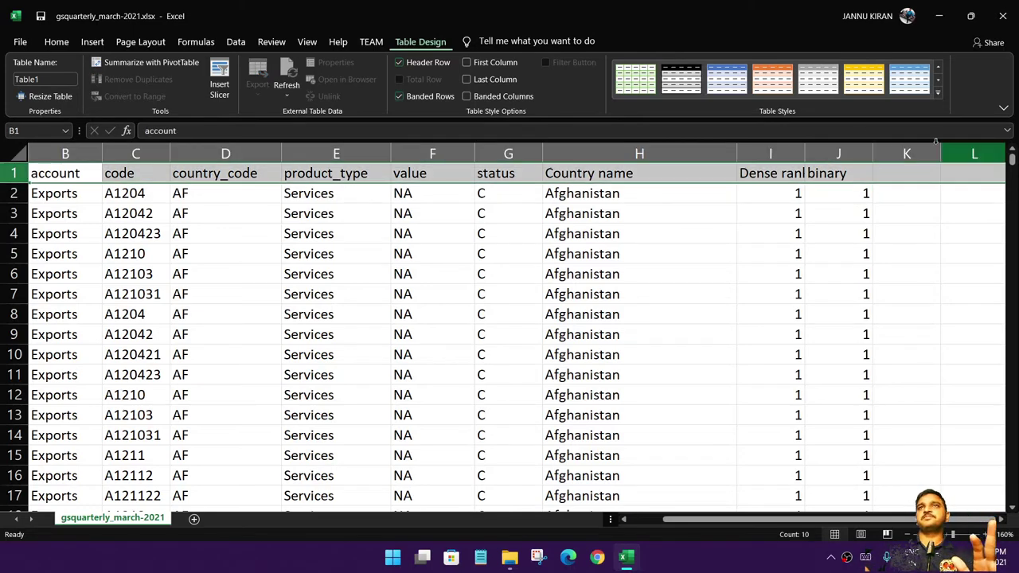
click(232, 42)
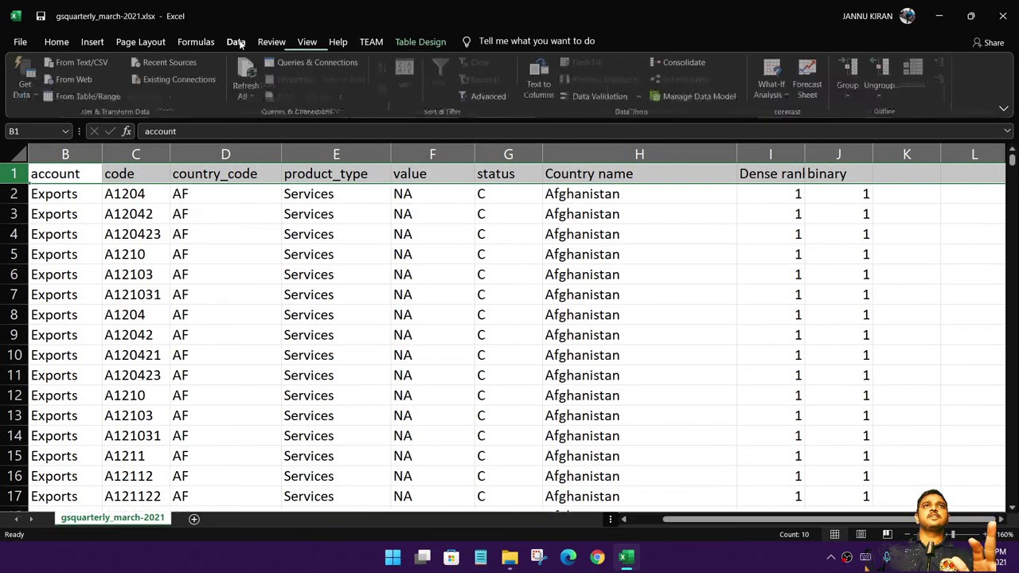
click(893, 279)
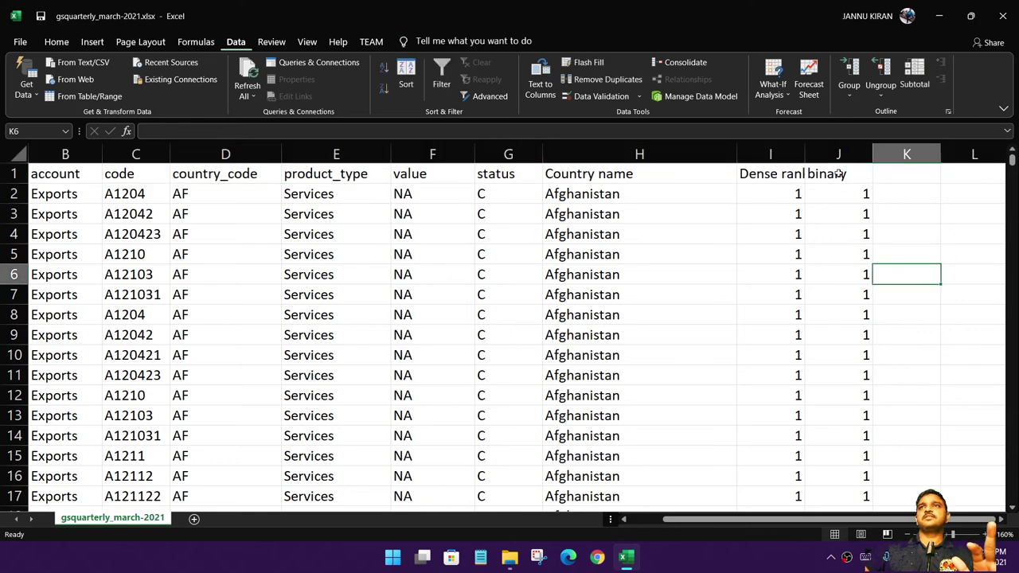
click(836, 174)
click(443, 76)
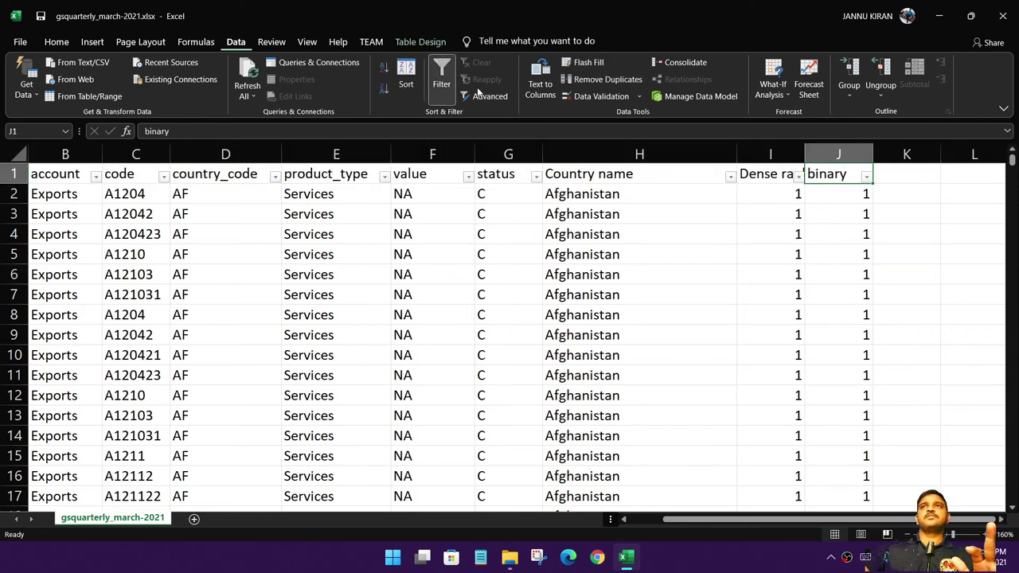
click(867, 177)
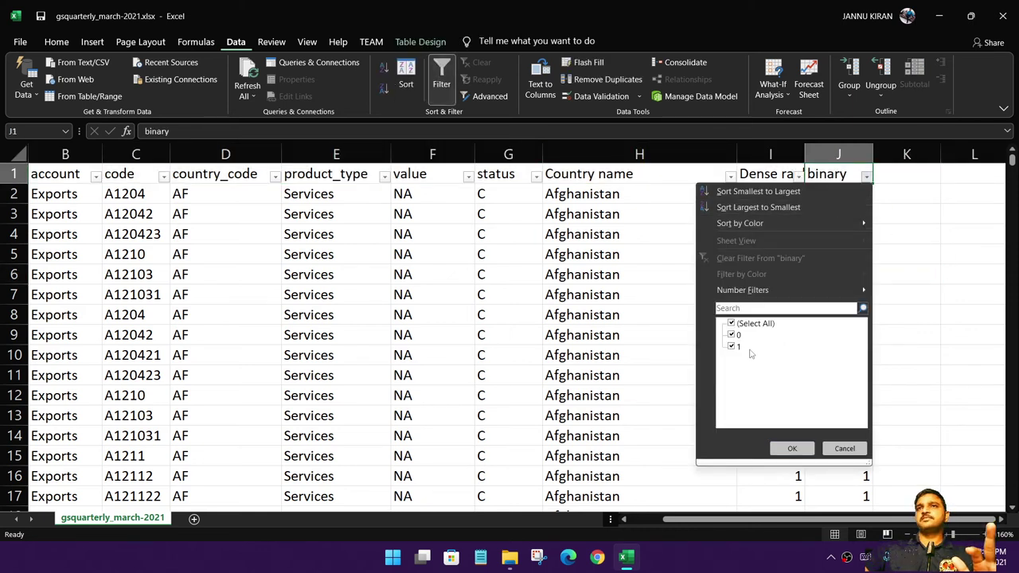
click(726, 325)
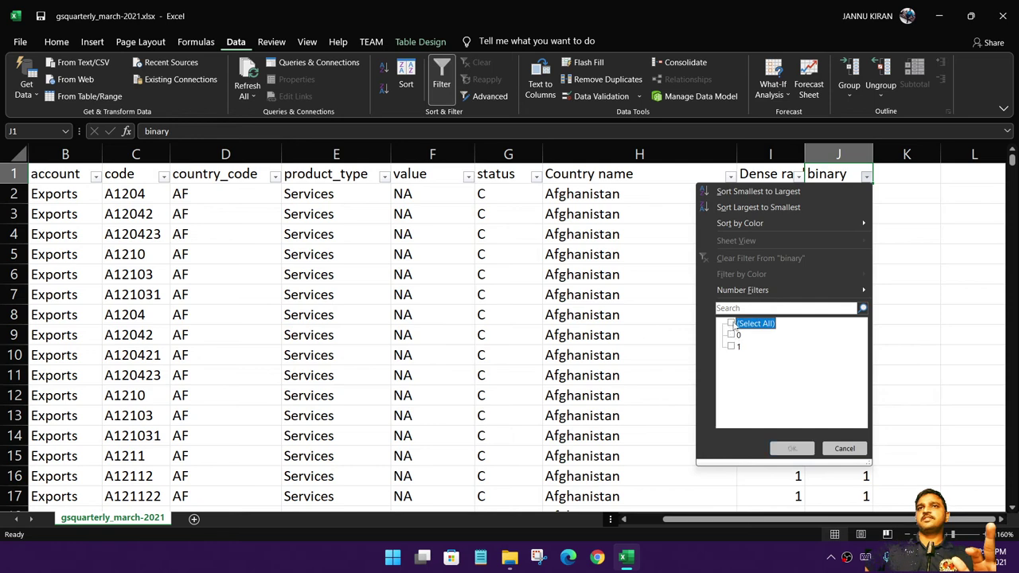
click(732, 324)
click(731, 346)
click(779, 449)
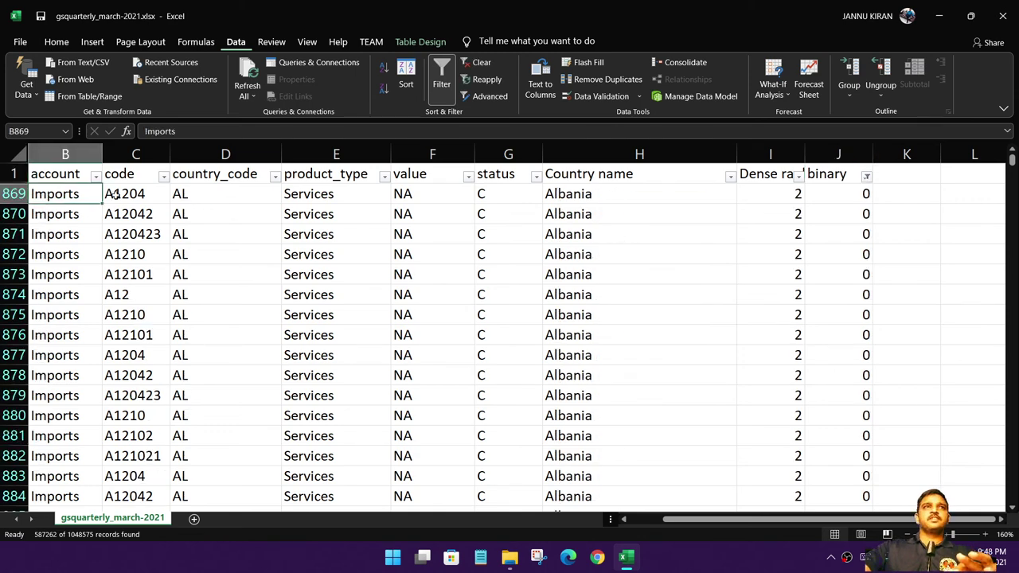
- Select the filtered rows from A869 to the table's end and fill them light green
drag(64, 202, 239, 214)
drag(701, 519, 629, 520)
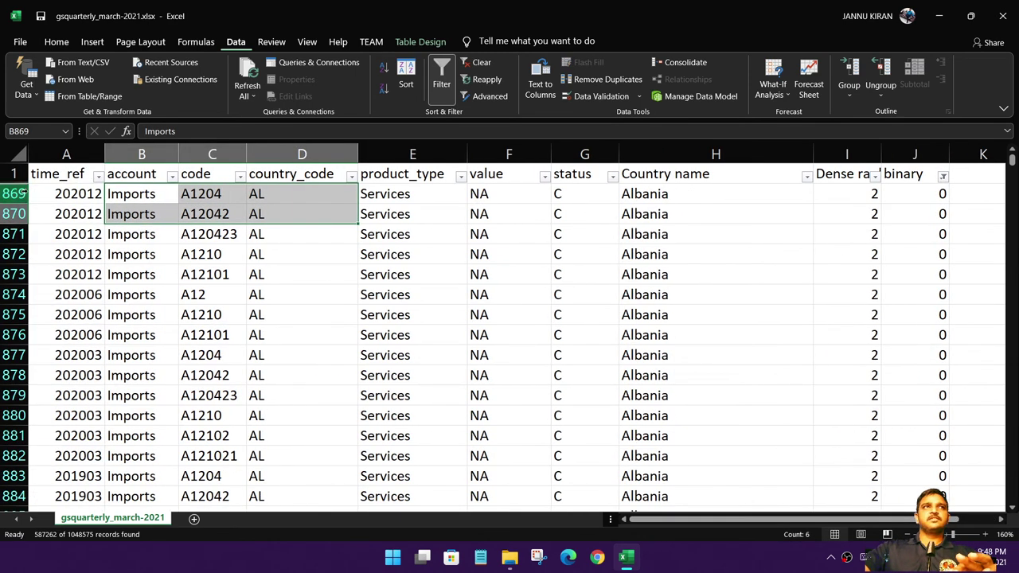
drag(43, 196, 901, 276)
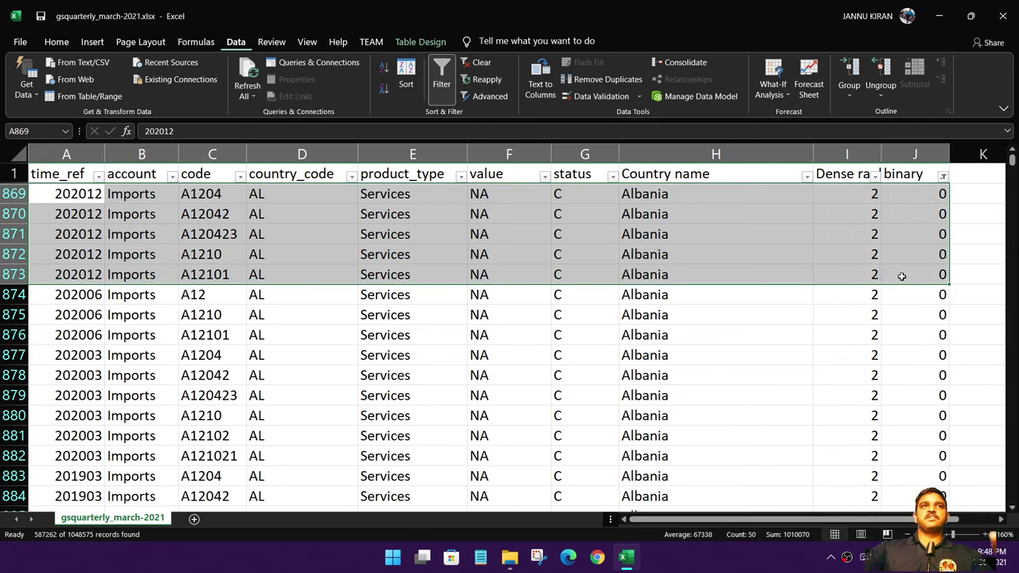
key(ctrl+shift+Down)
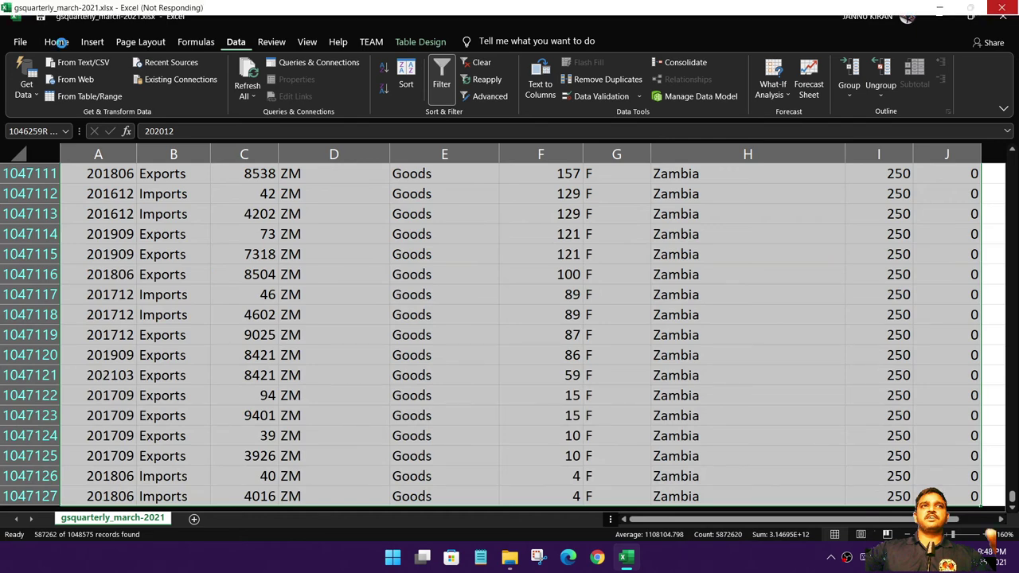
scroll(296, 213, down, 4)
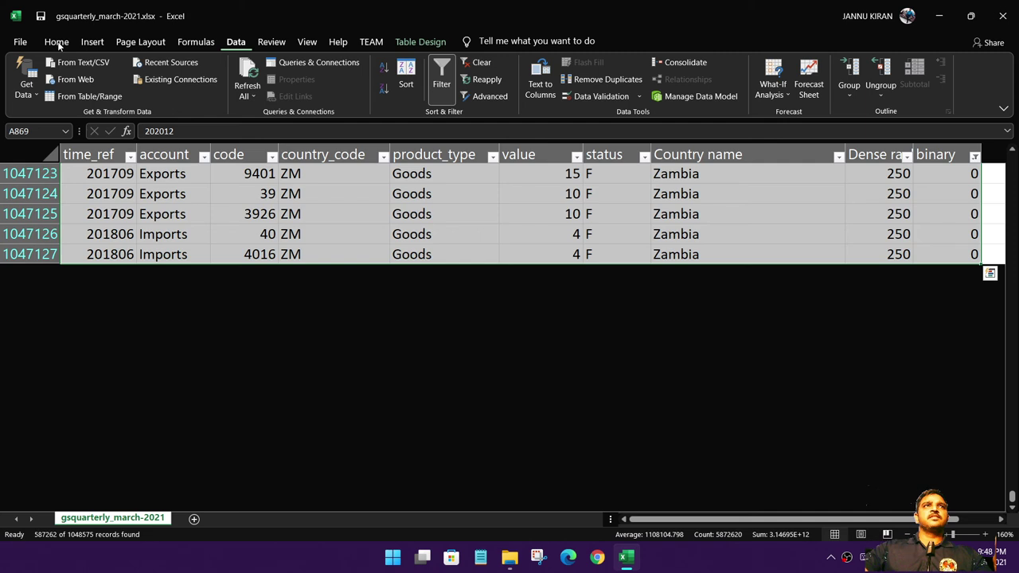
click(57, 43)
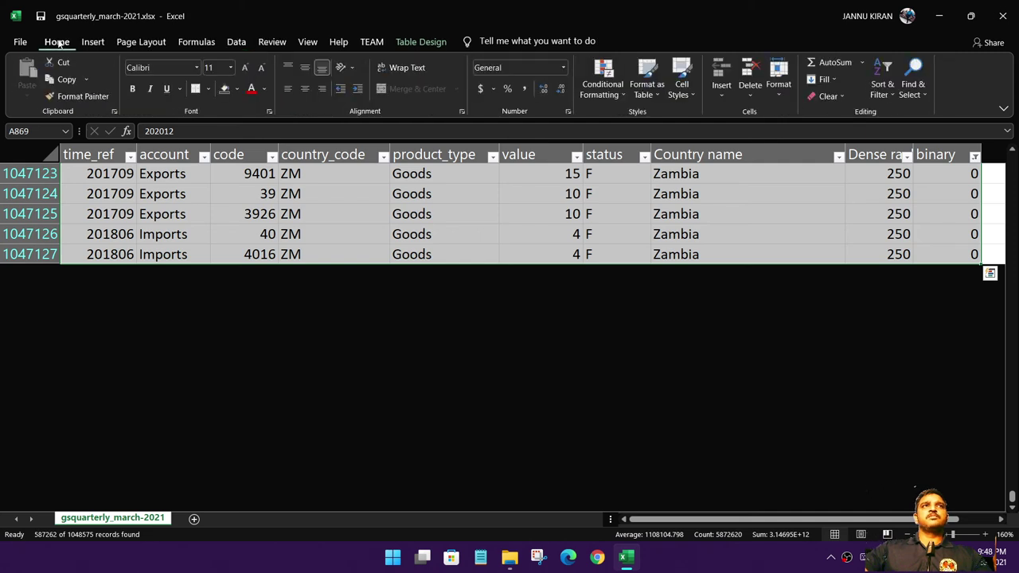
click(236, 88)
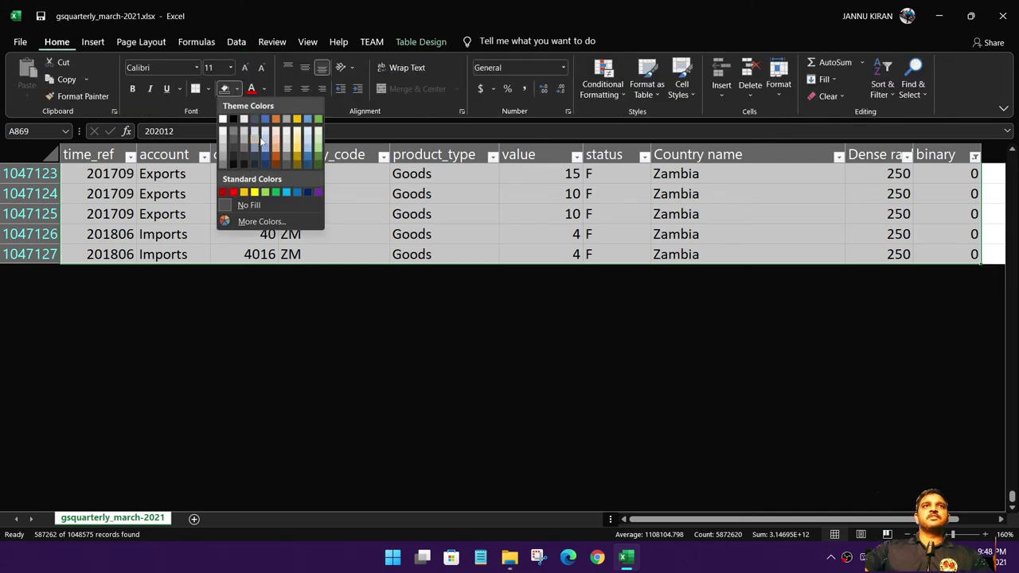
click(317, 130)
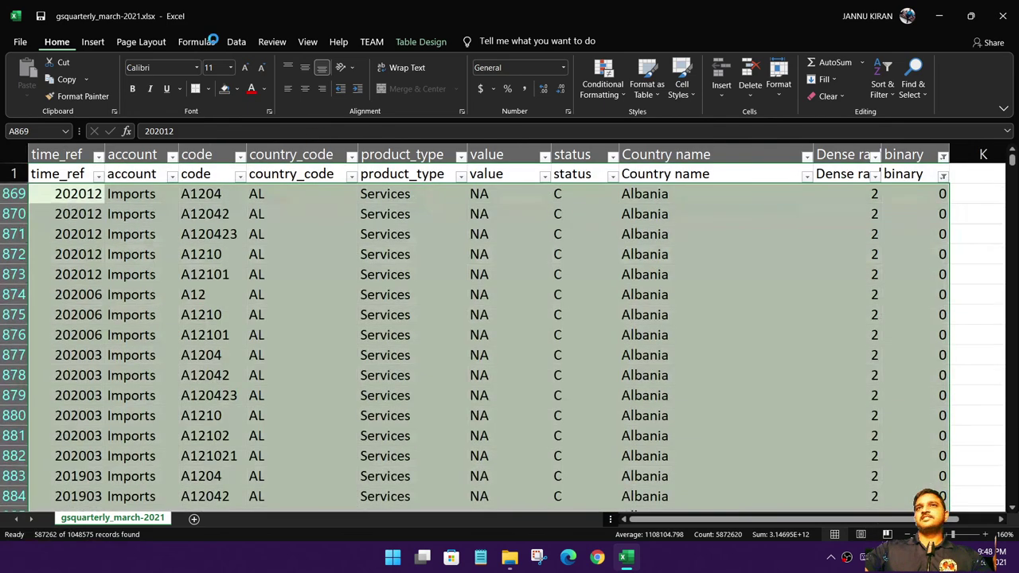
- Clear the binary column filter so rows with both 0 and 1 show, then save the workbook
click(941, 177)
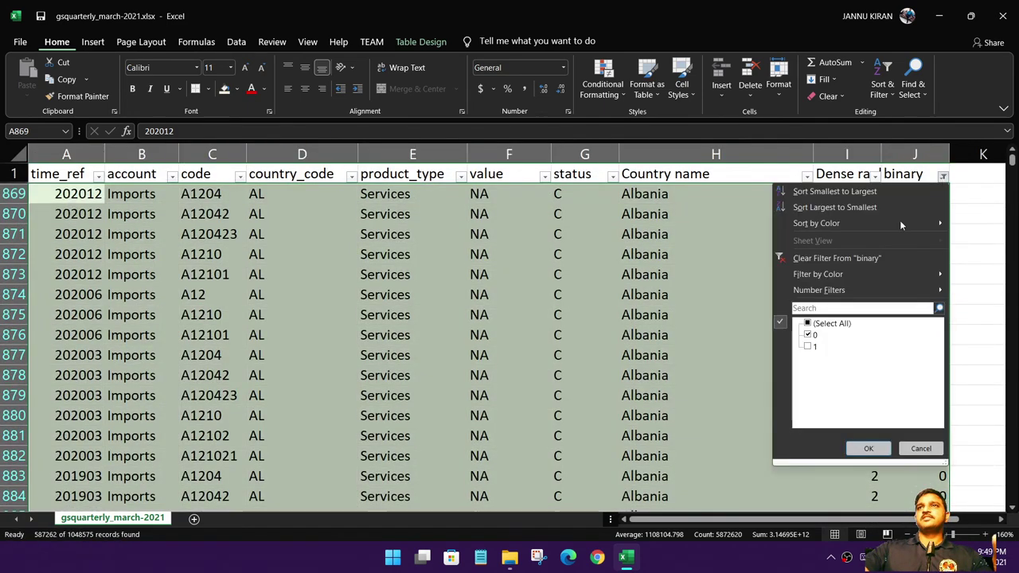
click(808, 323)
click(868, 448)
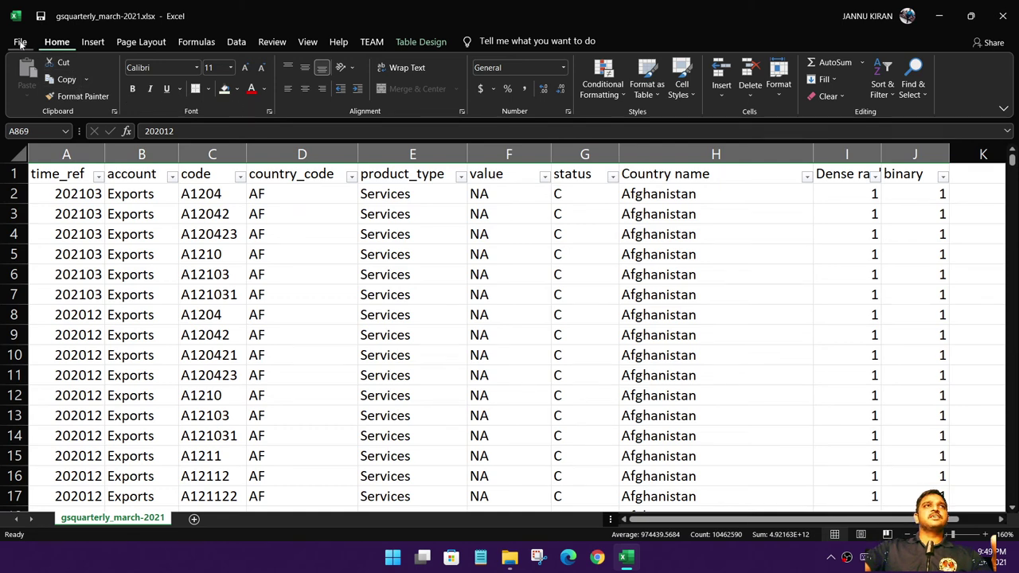
click(38, 15)
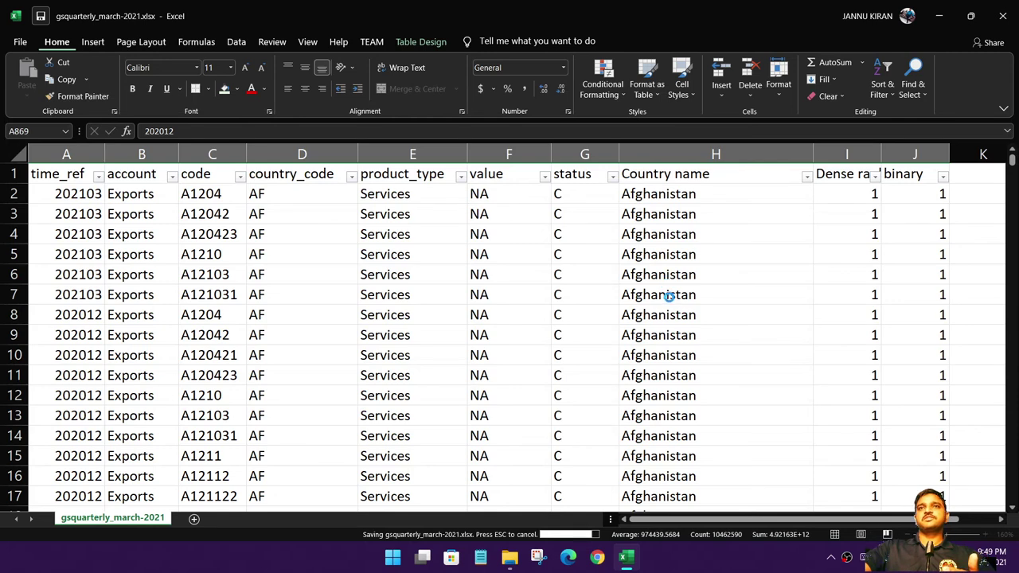
scroll(669, 295, down, 1)
click(673, 310)
scroll(677, 312, down, 15)
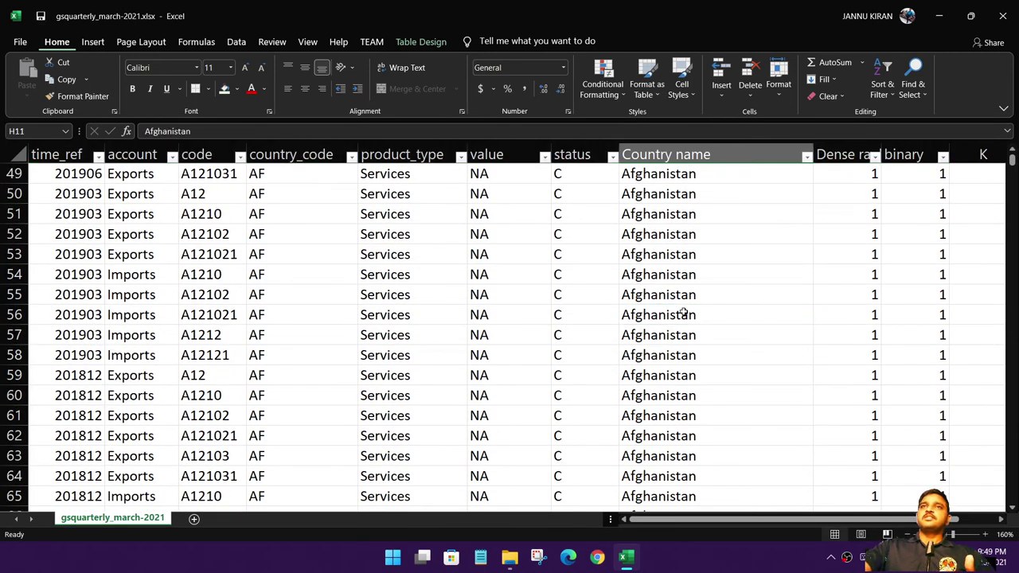
scroll(683, 315, down, 7)
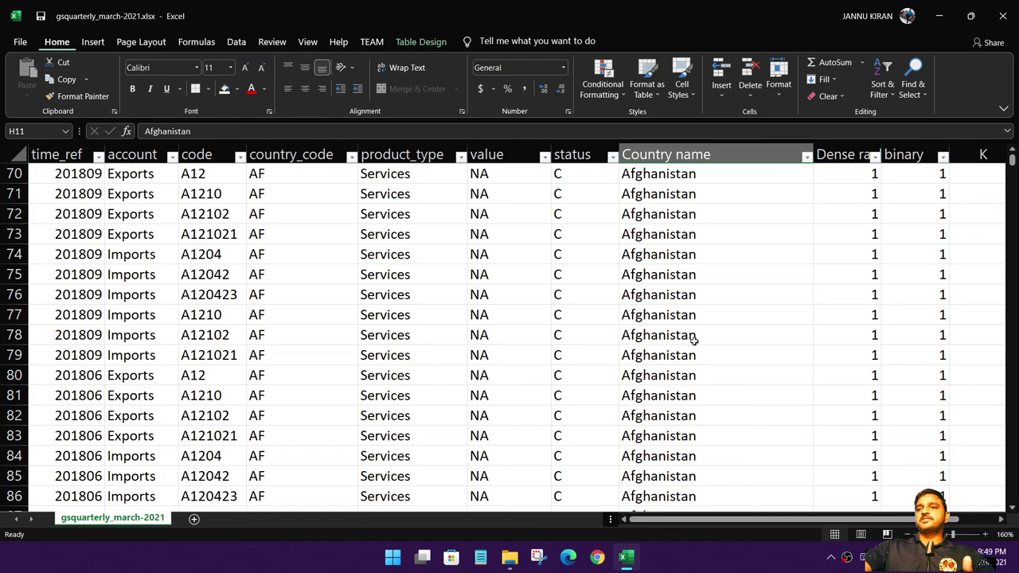
scroll(678, 337, down, 20)
click(678, 337)
scroll(678, 340, down, 2)
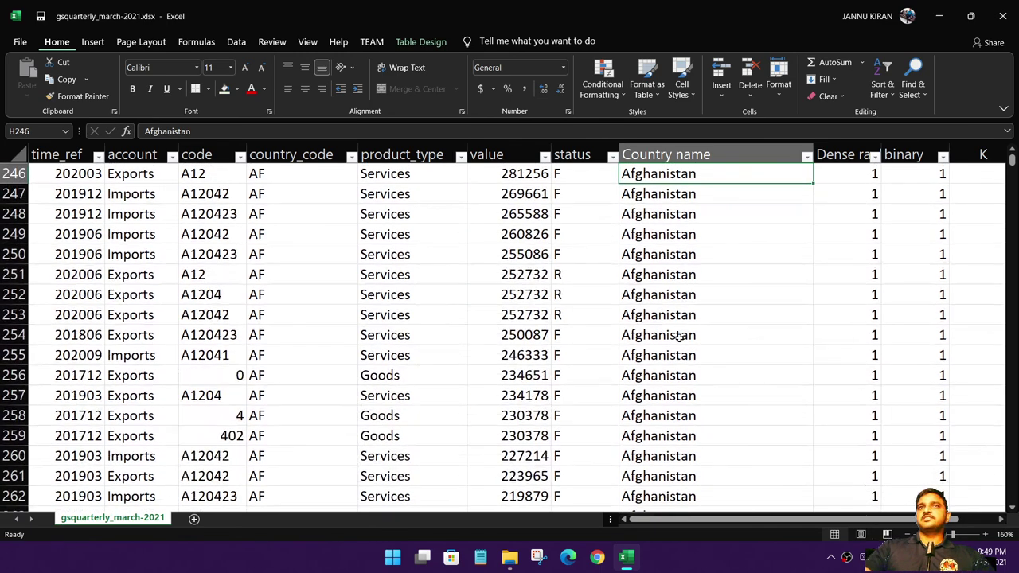
key(Page_Down)
key(Page_Down)
key(Page_Down)
key(Page_Down)
key(Page_Down)
key(Page_Down)
key(Page_Down)
key(Page_Down)
key(Page_Down)
key(Page_Down)
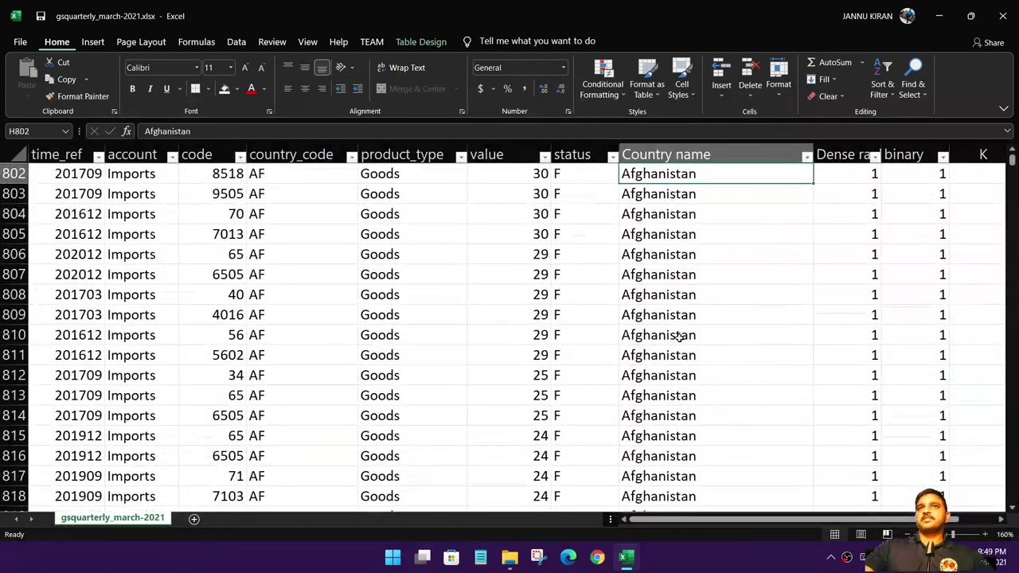
key(Page_Down)
key(Page_Down)
key(Page_Down)
key(Page_Down)
key(Page_Down)
key(Page_Down)
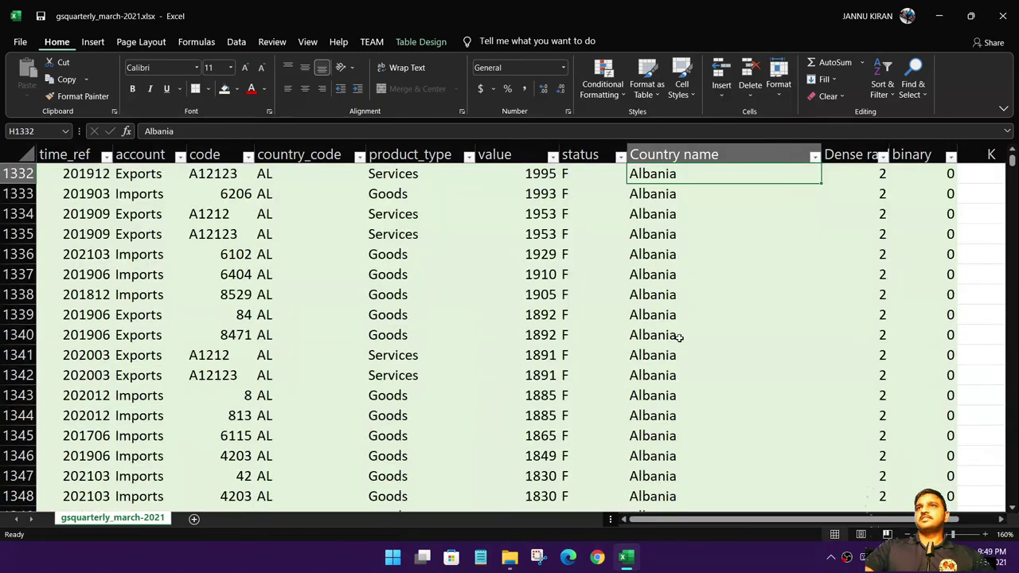
key(Page_Down)
key(Page_Down)
key(Page_Down)
key(Page_Down)
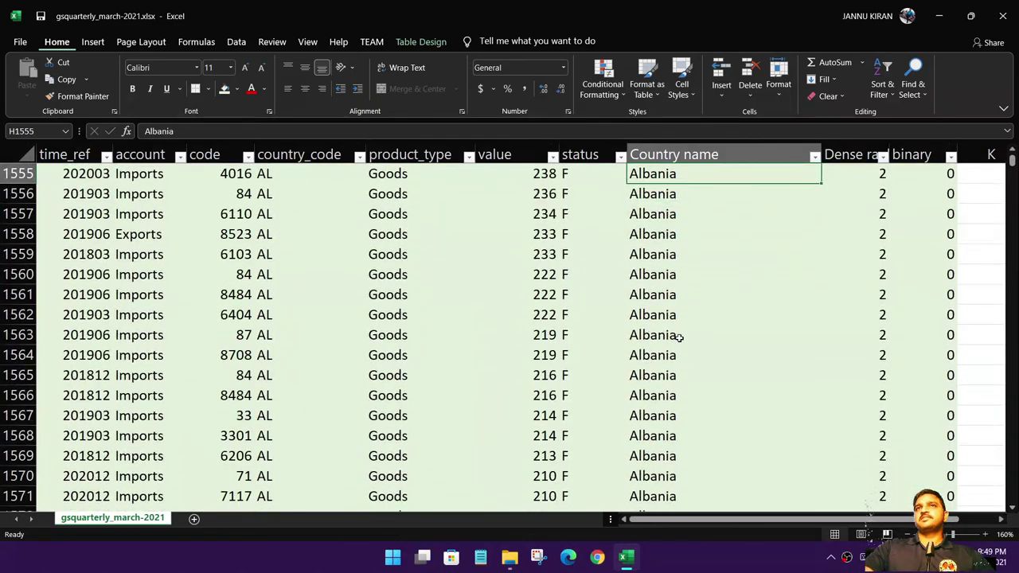
key(Page_Down)
key(Page_Down)
key(Page_Down)
key(Page_Down)
key(Page_Down)
key(Page_Down)
key(Page_Down)
key(Page_Down)
key(Page_Down)
key(Page_Down)
key(Page_Down)
key(Page_Down)
key(Page_Down)
key(Page_Down)
key(Page_Down)
key(Page_Down)
key(Page_Down)
key(Page_Down)
key(Page_Down)
key(Page_Down)
key(Page_Down)
key(Page_Down)
key(Page_Down)
key(Page_Down)
key(Page_Down)
key(Page_Down)
key(Page_Down)
key(Page_Down)
key(Page_Down)
key(Page_Down)
key(Page_Down)
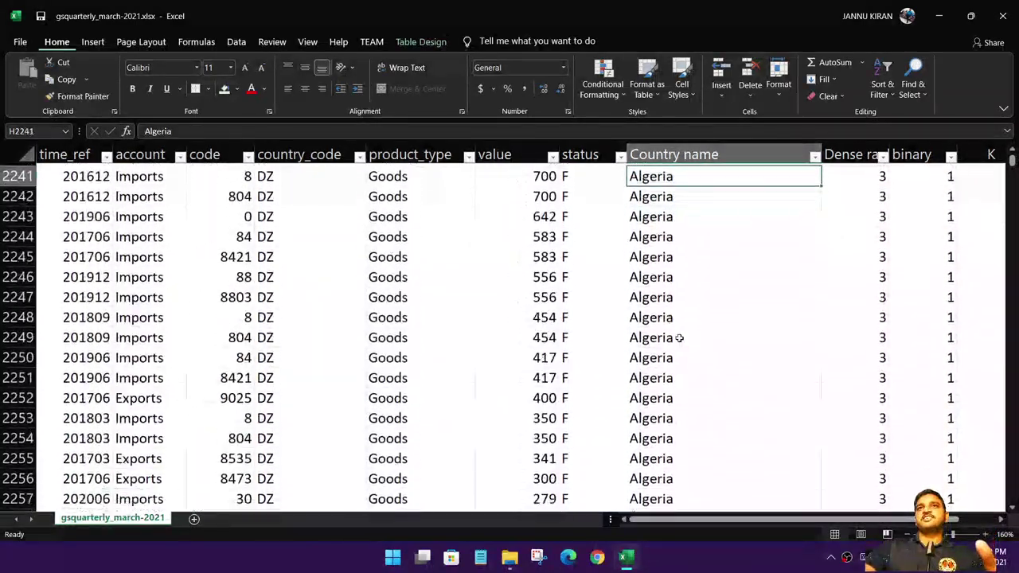
key(Page_Down)
key(Page_Down)
key(Page_Down)
key(Page_Down)
key(Page_Down)
key(Page_Down)
key(Page_Down)
key(Page_Down)
key(Page_Down)
key(Page_Down)
key(Page_Down)
key(Page_Down)
key(Page_Down)
key(Page_Down)
key(Page_Down)
key(Page_Down)
key(Page_Down)
key(Page_Down)
key(Page_Down)
key(Page_Down)
key(Page_Down)
key(Page_Down)
key(Page_Down)
key(Page_Down)
key(Page_Down)
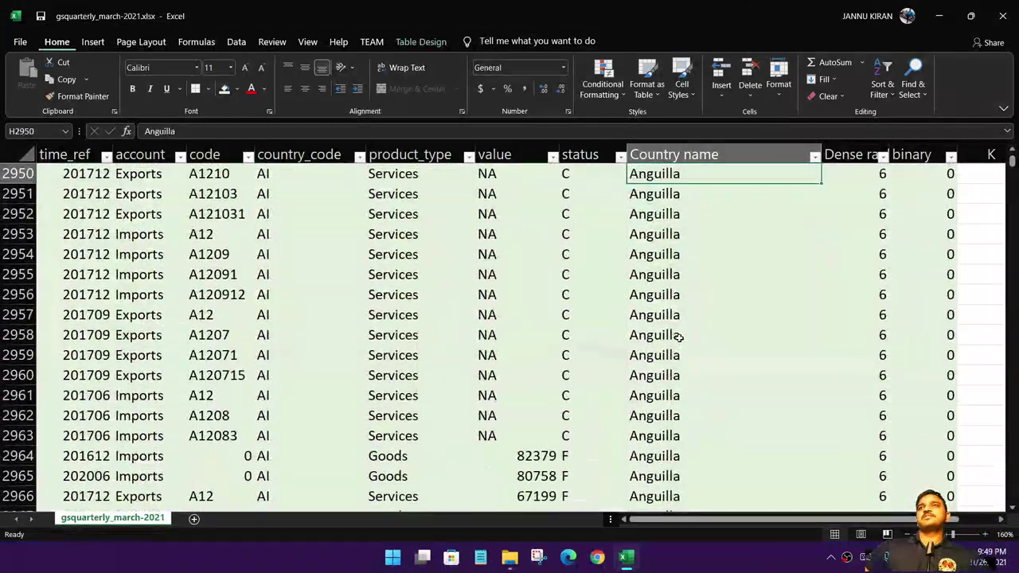
scroll(756, 287, up, 5)
scroll(772, 280, up, 4)
scroll(740, 335, up, 4)
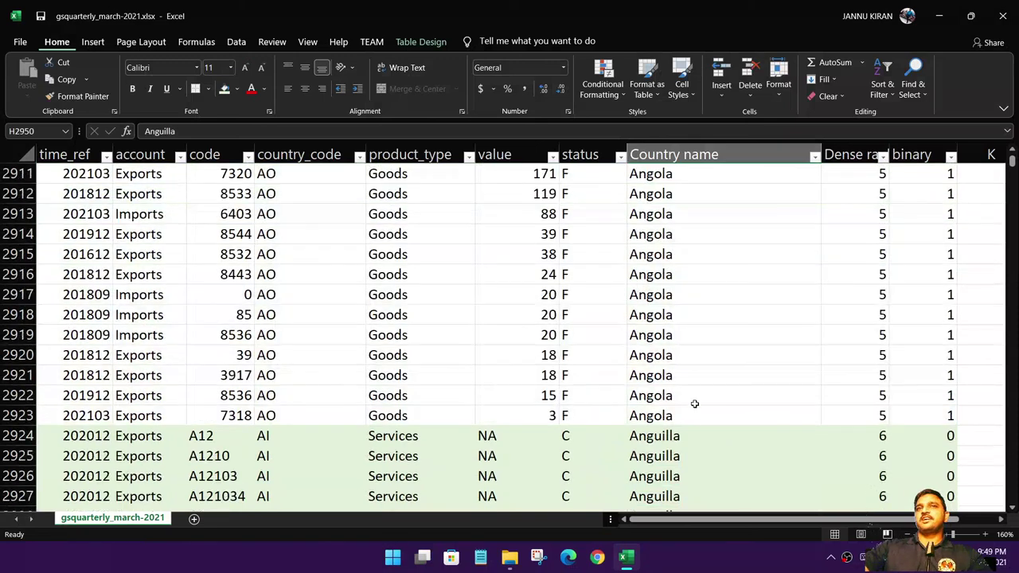
drag(671, 416, 938, 412)
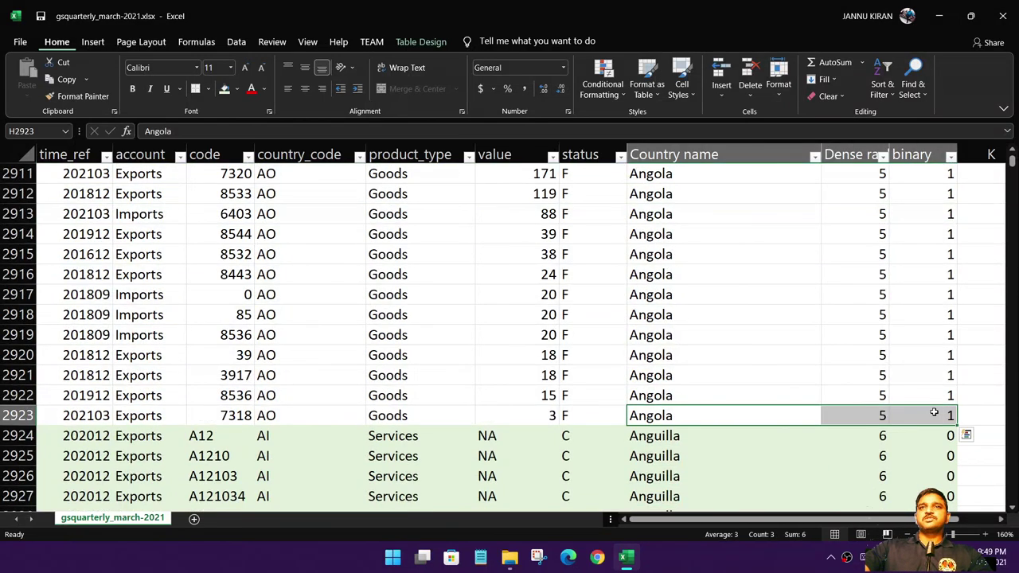
drag(674, 436, 676, 462)
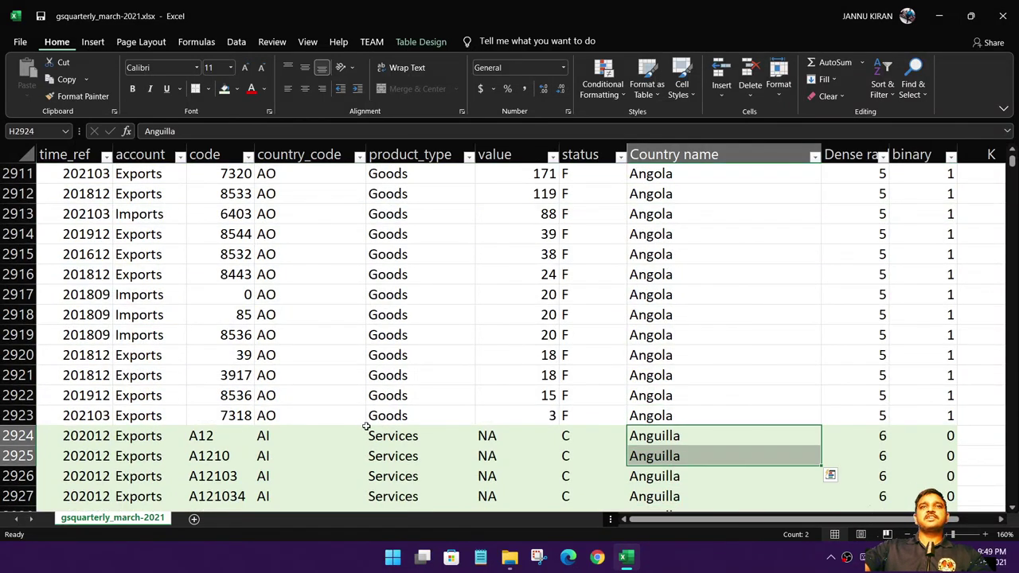
scroll(366, 427, down, 2)
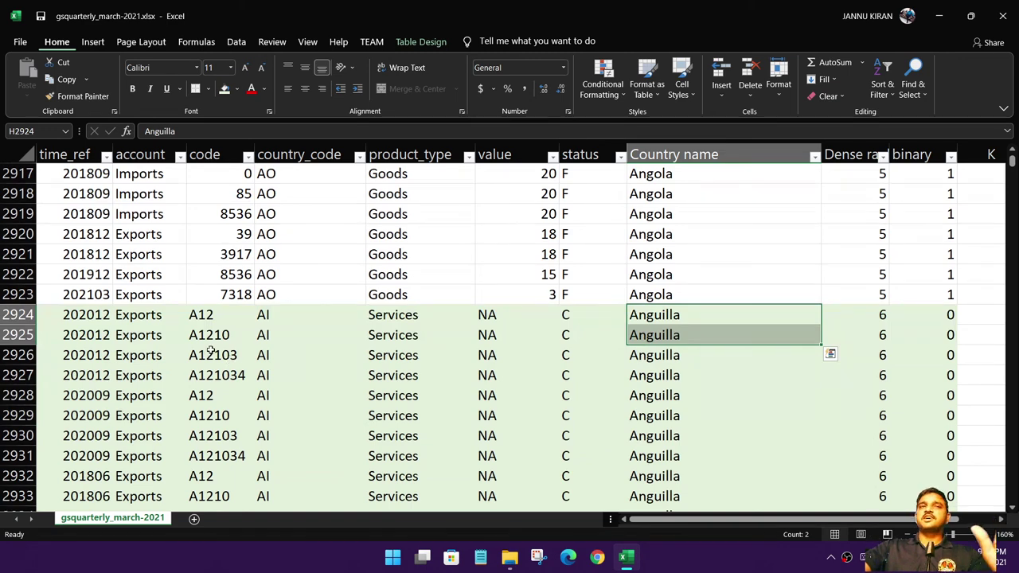
scroll(401, 335, down, 6)
scroll(390, 355, down, 8)
scroll(390, 355, up, 8)
scroll(836, 358, up, 7)
scroll(976, 325, up, 11)
scroll(678, 315, up, 13)
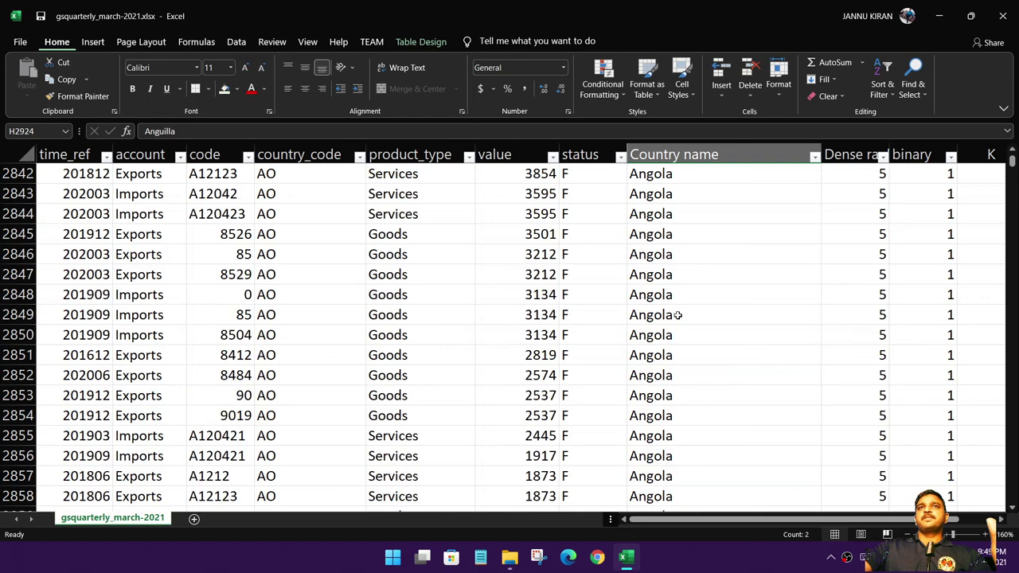
scroll(678, 302, up, 12)
scroll(687, 299, up, 8)
scroll(652, 230, up, 11)
click(652, 231)
scroll(624, 275, up, 1)
scroll(987, 237, up, 14)
scroll(970, 255, up, 8)
scroll(987, 249, up, 1)
scroll(712, 255, up, 8)
scroll(707, 252, up, 5)
scroll(764, 263, up, 1)
scroll(761, 273, up, 6)
scroll(761, 273, up, 7)
scroll(759, 273, up, 8)
scroll(759, 273, up, 7)
scroll(759, 273, up, 7)
scroll(759, 273, up, 8)
scroll(758, 273, up, 7)
scroll(759, 273, up, 7)
scroll(759, 273, up, 1)
scroll(759, 273, up, 6)
scroll(758, 273, up, 7)
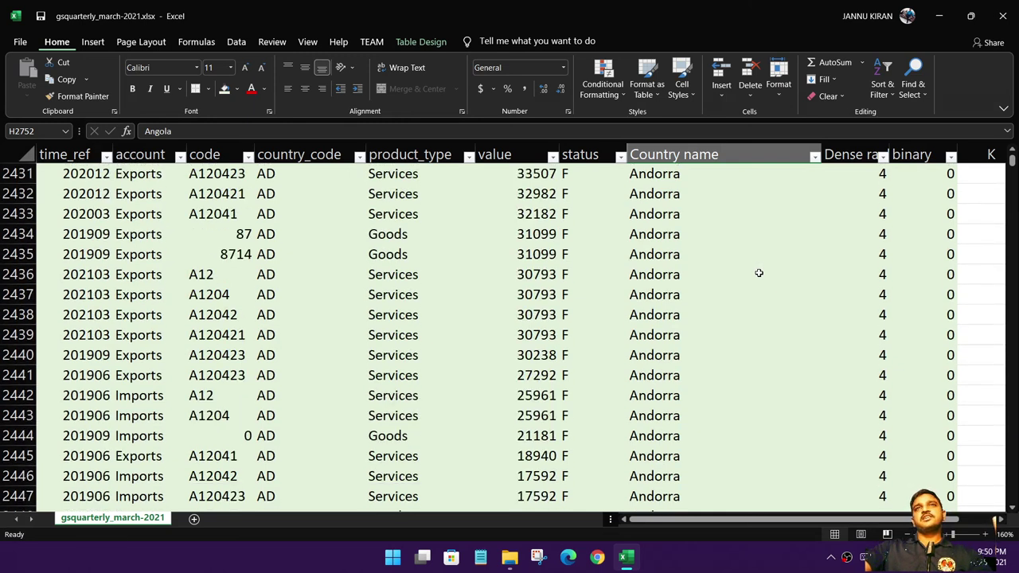